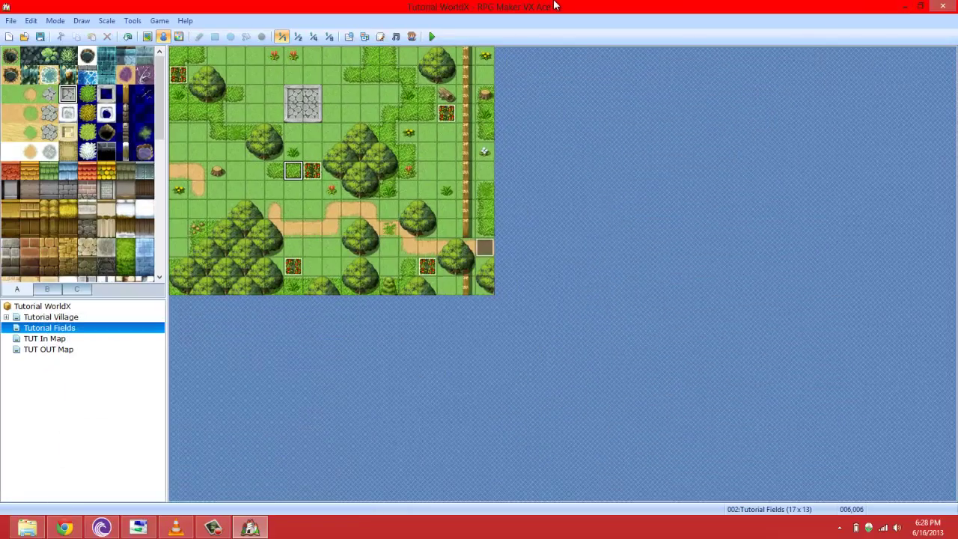
{"action": "left_click", "coordinate": [297, 89]}
{"action": "left_click", "coordinate": [296, 111]}
{"action": "left_click", "coordinate": [310, 115]}
{"action": "left_click", "coordinate": [308, 97]}
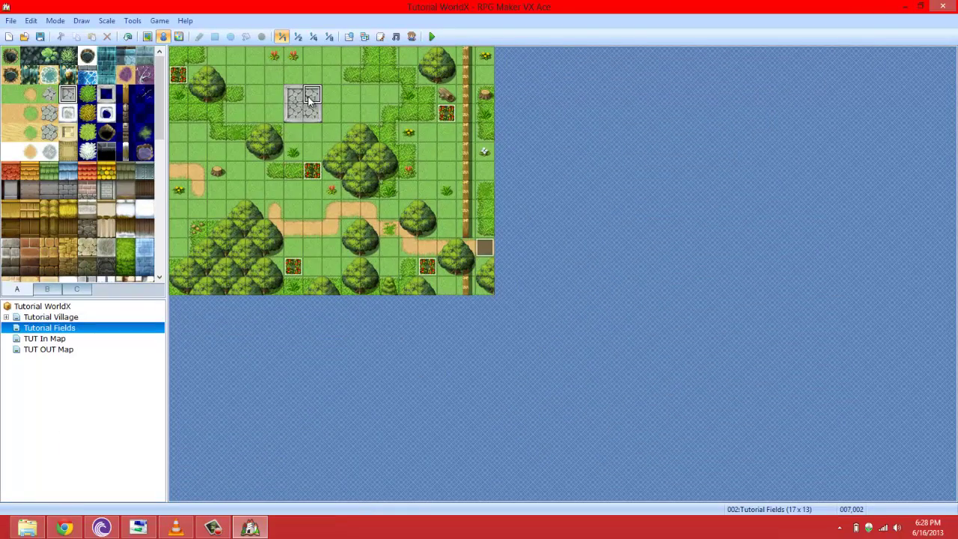
{"action": "left_click", "coordinate": [297, 95]}
{"action": "left_click", "coordinate": [313, 118]}
- Create a new event at map tile 006,007 and give it the back-facing, green-clothed character graphic from the benders1 set
{"action": "right_click", "coordinate": [293, 185]}
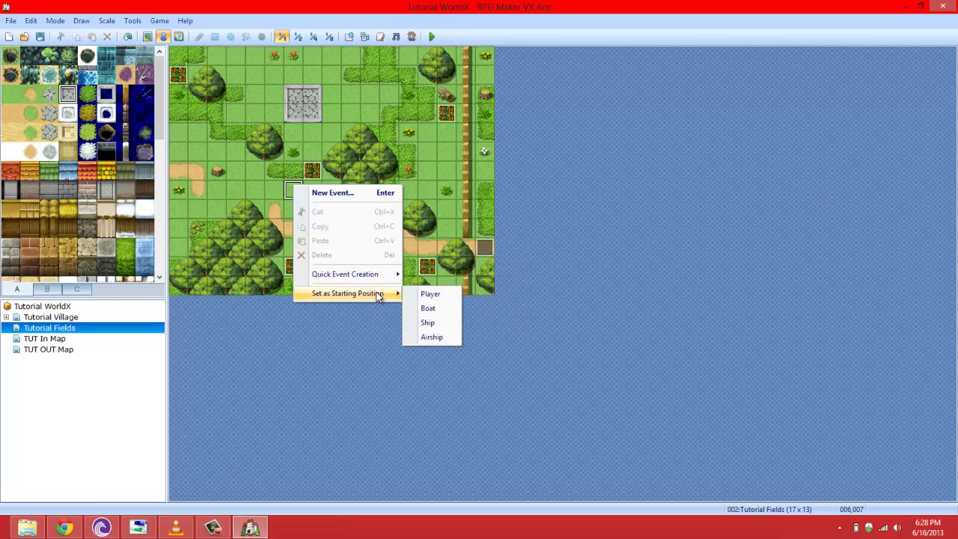
{"action": "left_click", "coordinate": [369, 194]}
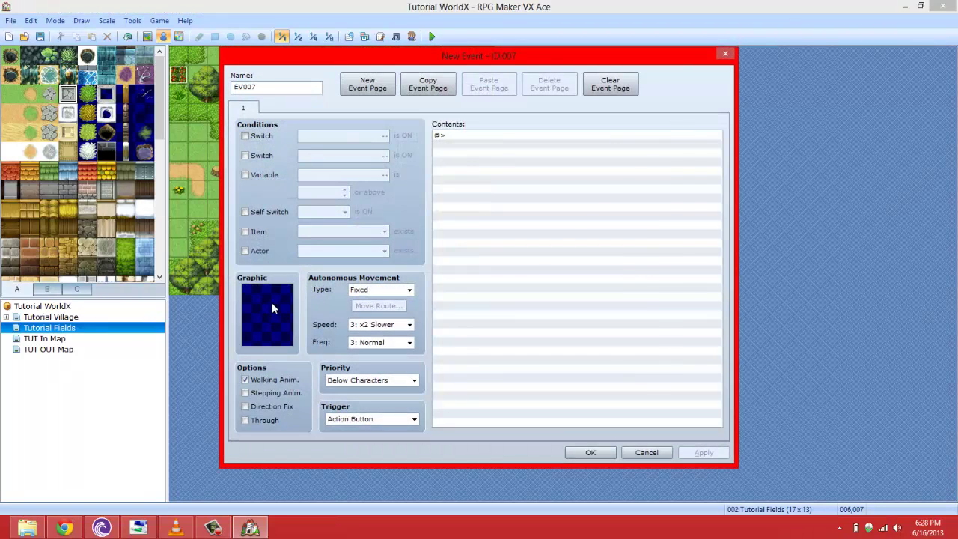
{"action": "double_click", "coordinate": [272, 303]}
{"action": "left_click", "coordinate": [330, 181]}
{"action": "left_click", "coordinate": [337, 164]}
{"action": "left_click", "coordinate": [336, 173]}
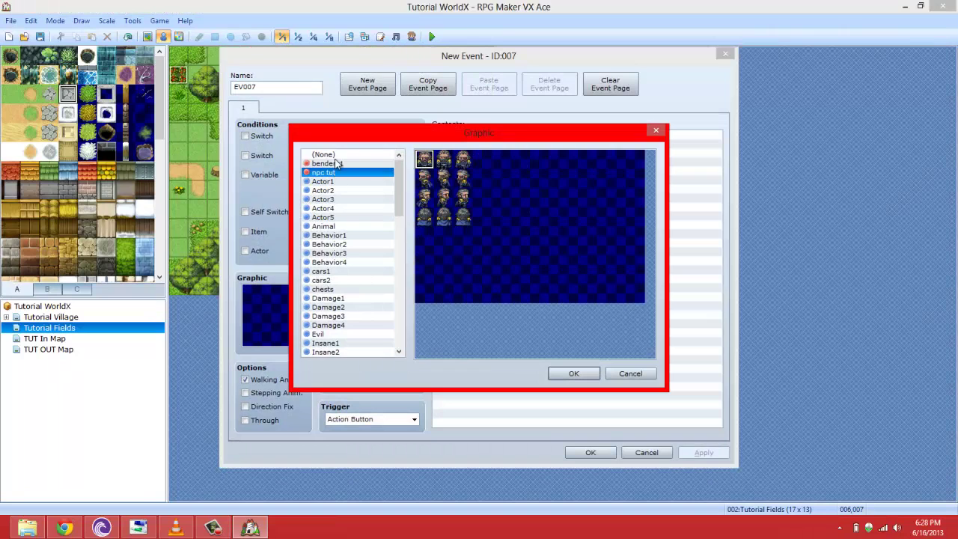
{"action": "left_click", "coordinate": [337, 163]}
{"action": "left_click", "coordinate": [443, 252]}
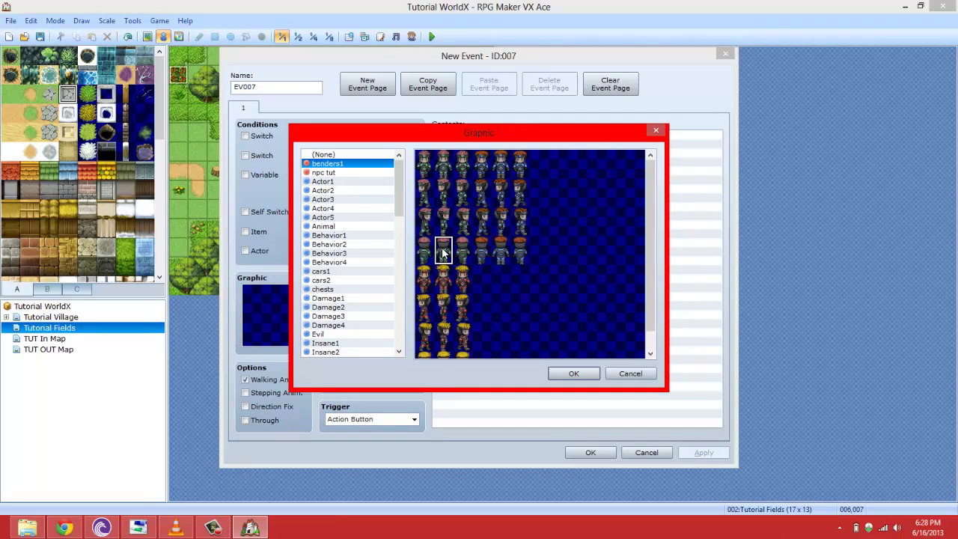
{"action": "left_click", "coordinate": [571, 375]}
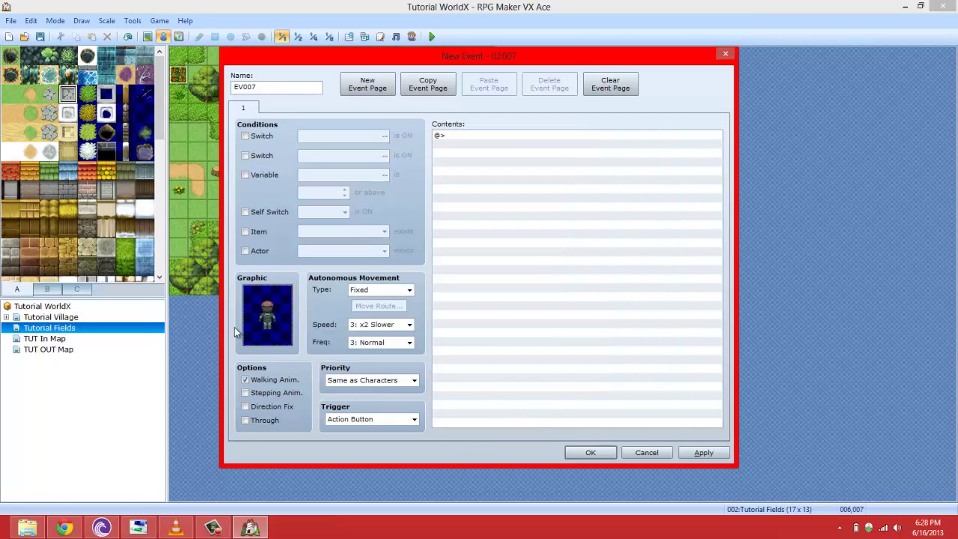
- Name the new event NPC and save it to the map
{"action": "double_click", "coordinate": [281, 85]}
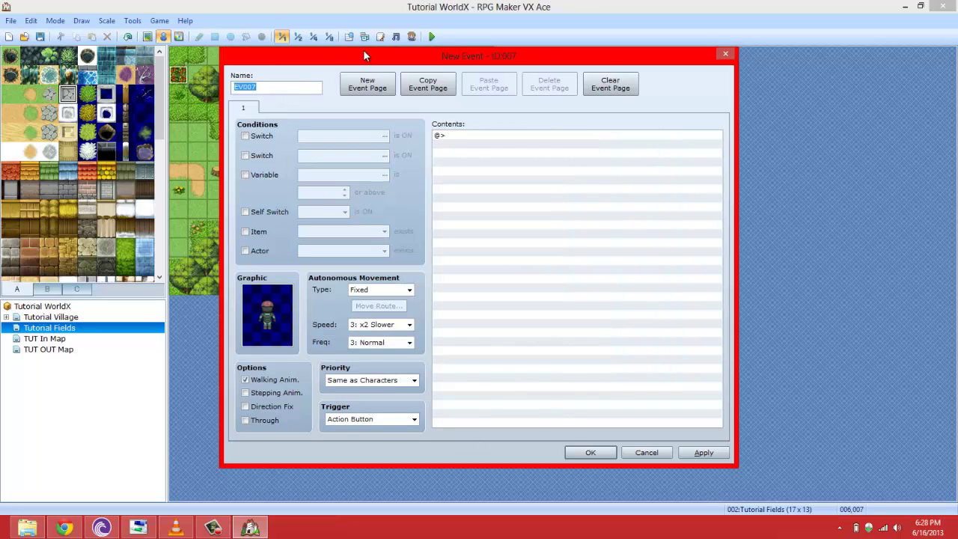
{"action": "type", "text": "NPC"}
{"action": "left_click", "coordinate": [590, 452]}
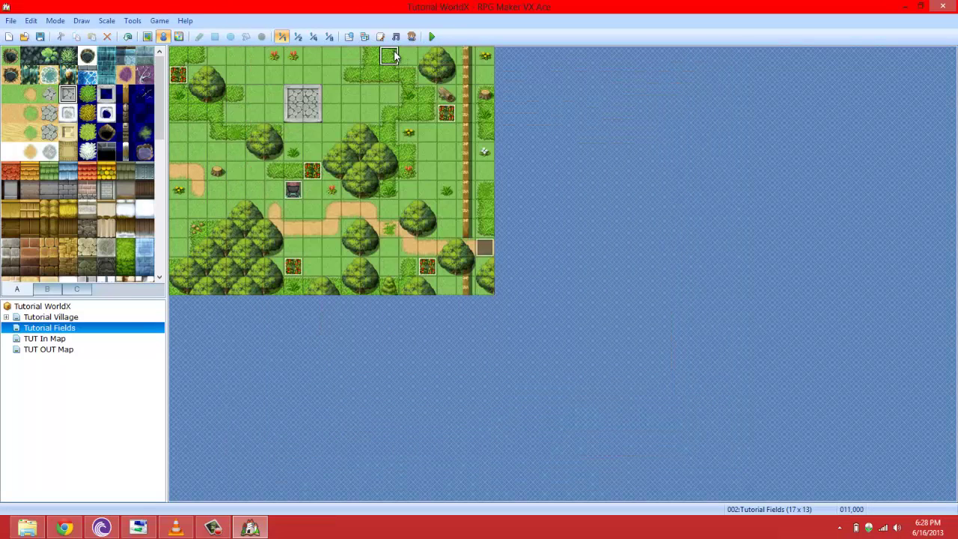
- Create a new event at map tile 011,000 and set its trigger to Parallel Process
{"action": "right_click", "coordinate": [395, 52]}
{"action": "left_click", "coordinate": [433, 64]}
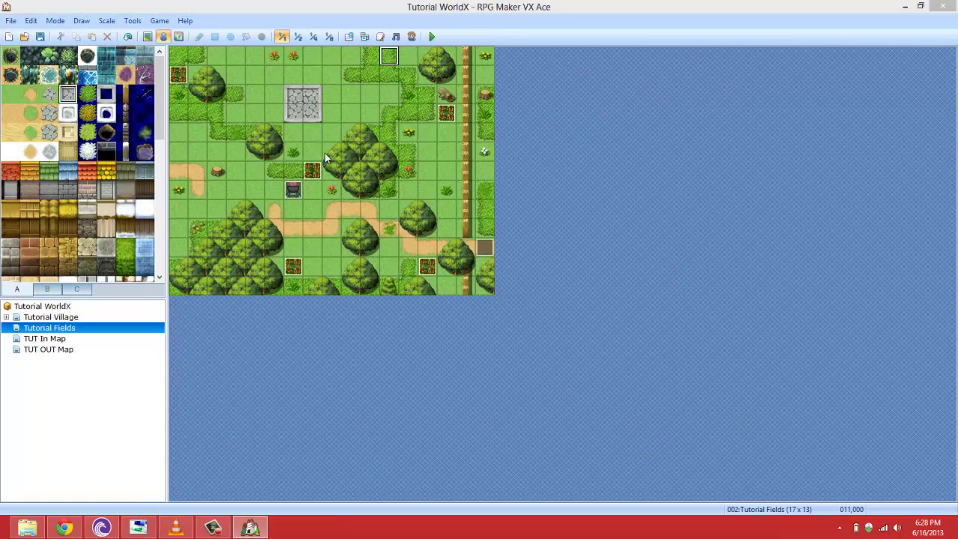
{"action": "left_click", "coordinate": [368, 420]}
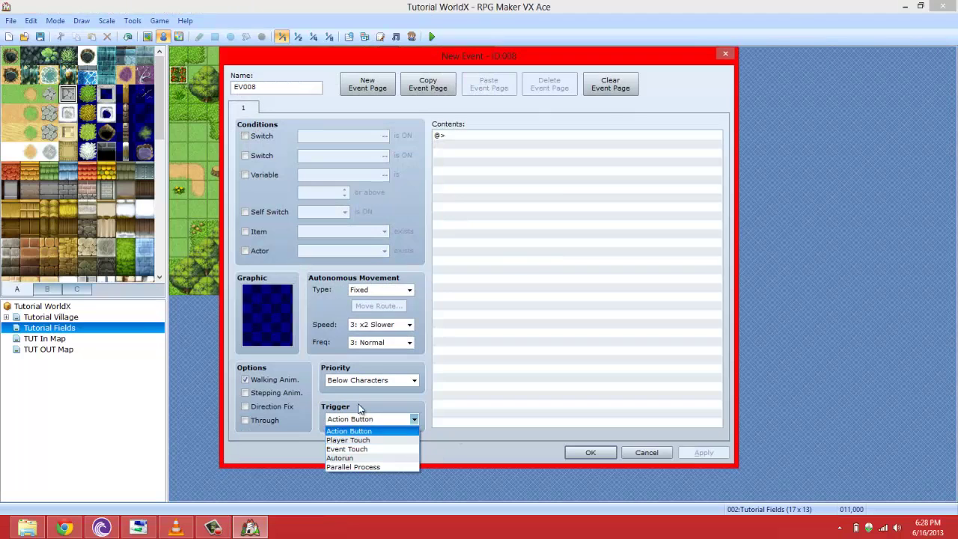
{"action": "left_click", "coordinate": [371, 467]}
- Start a Control Variables command in the event's contents with Game Data as the operand
{"action": "left_click", "coordinate": [478, 139]}
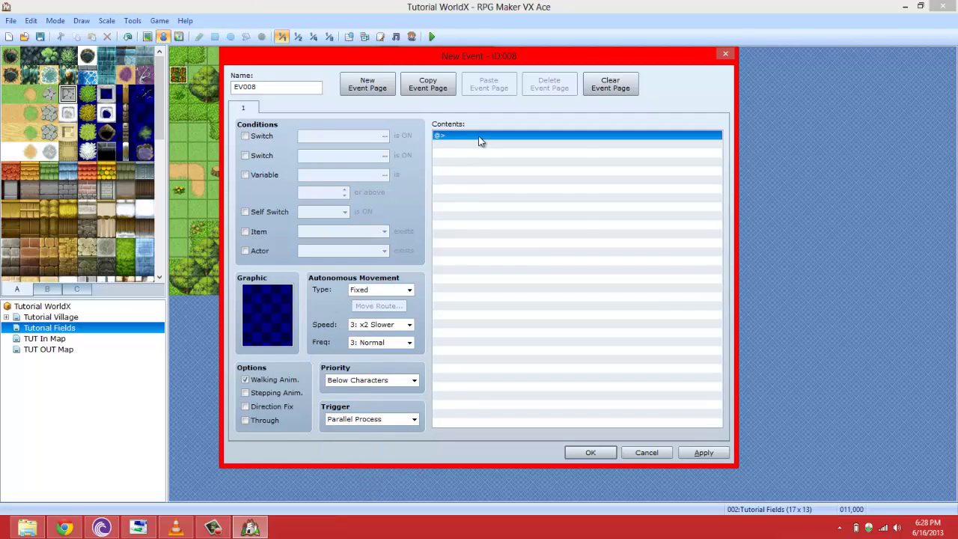
{"action": "right_click", "coordinate": [479, 139]}
{"action": "left_click_drag", "start_coordinate": [447, 59], "coordinate": [654, 78]}
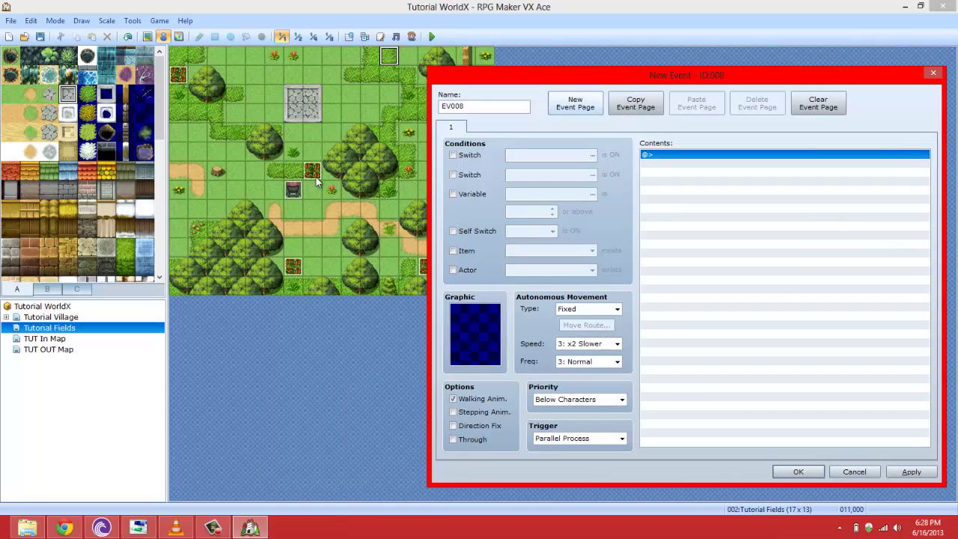
{"action": "right_click", "coordinate": [692, 157]}
{"action": "left_click", "coordinate": [701, 160]}
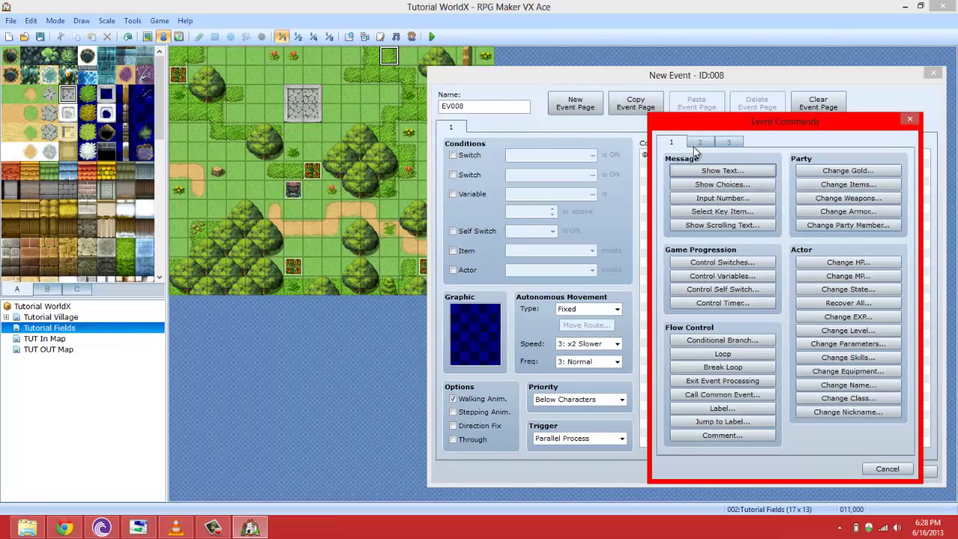
{"action": "left_click", "coordinate": [753, 274]}
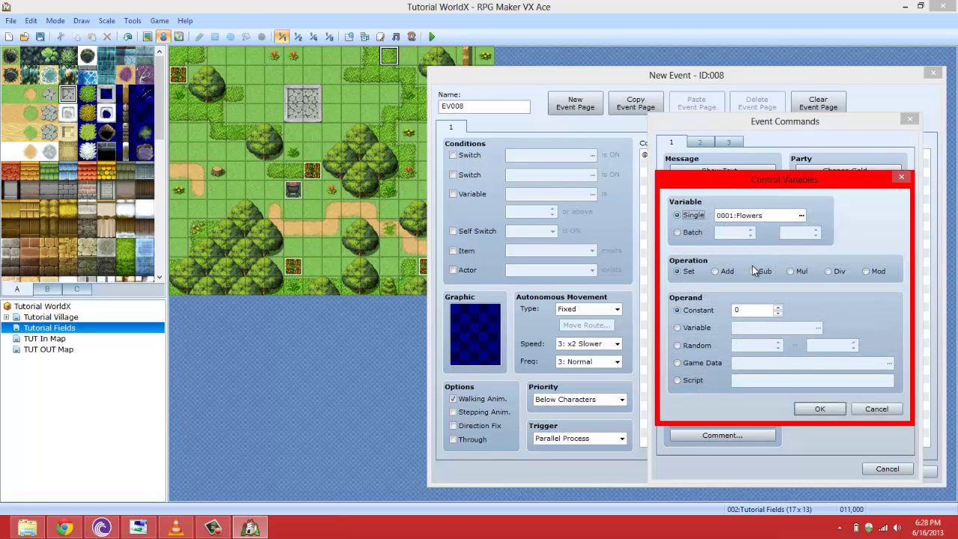
{"action": "left_click", "coordinate": [696, 363]}
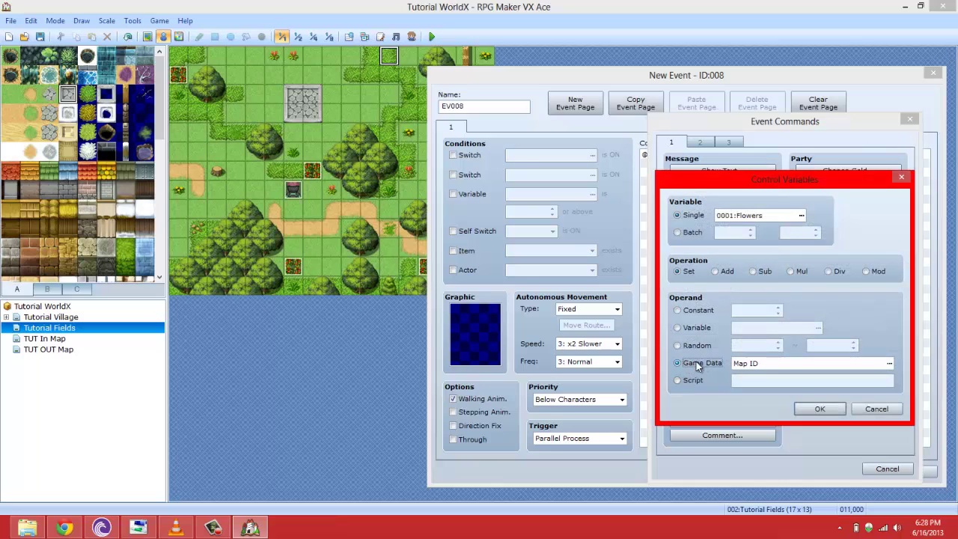
- Name variable 0004 NPC X and variable 0005 NPC Y, and choose 0004 as the command's variable
{"action": "left_click", "coordinate": [802, 215]}
{"action": "left_click", "coordinate": [801, 227]}
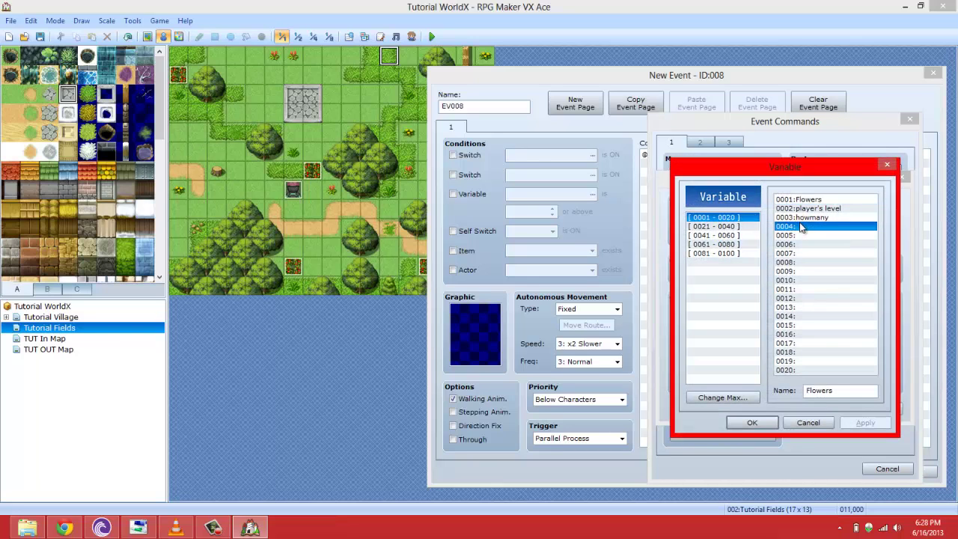
{"action": "left_click", "coordinate": [829, 390]}
{"action": "type", "text": "NPC X"}
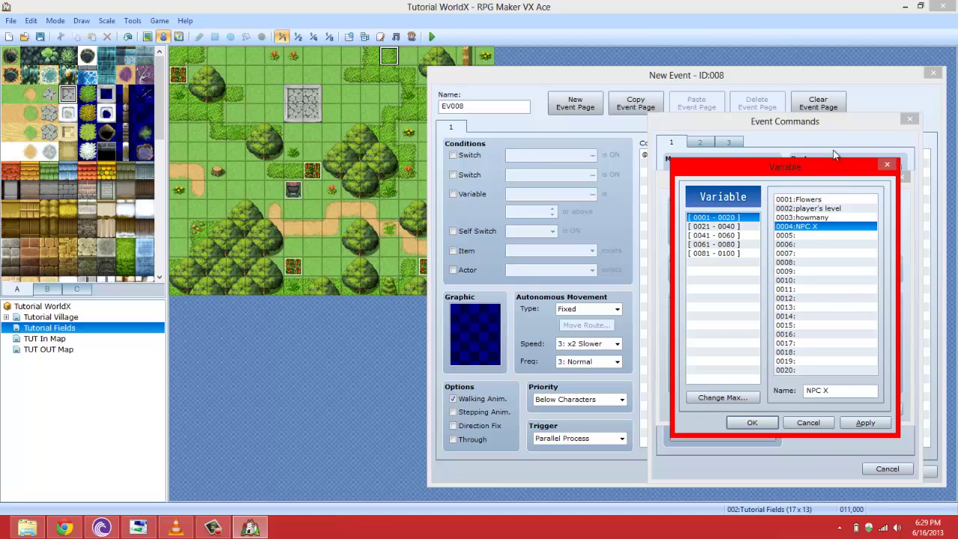
{"action": "left_click", "coordinate": [822, 235]}
{"action": "left_click", "coordinate": [843, 391]}
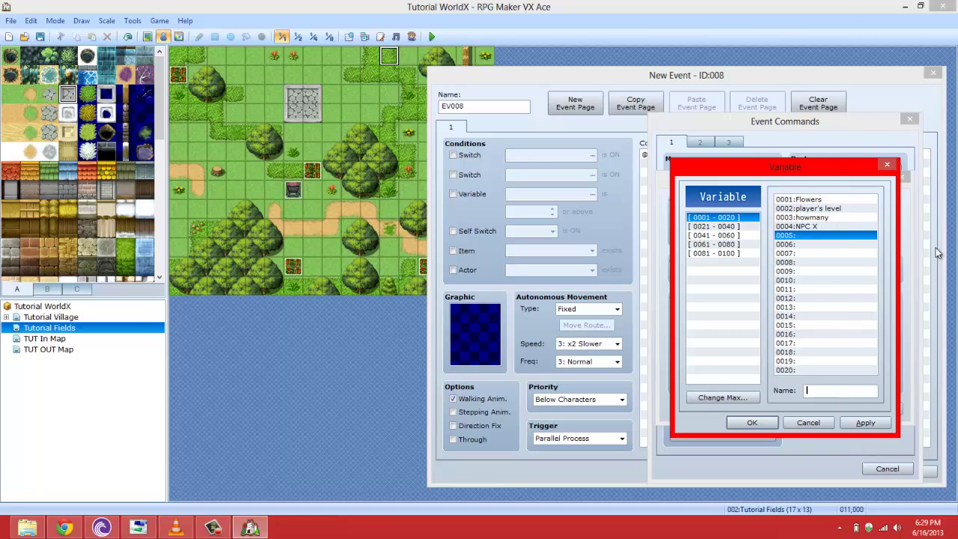
{"action": "type", "text": "NPC Y"}
{"action": "left_click", "coordinate": [834, 227]}
{"action": "left_click", "coordinate": [751, 424]}
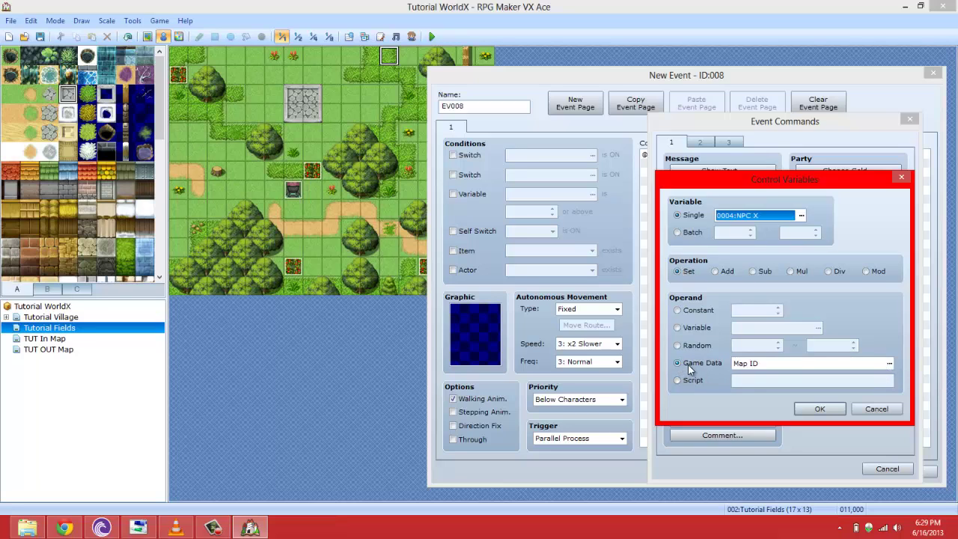
- Set the command's game data to the Map X of character 007:NPC and add the command to the event
{"action": "left_click", "coordinate": [891, 365]}
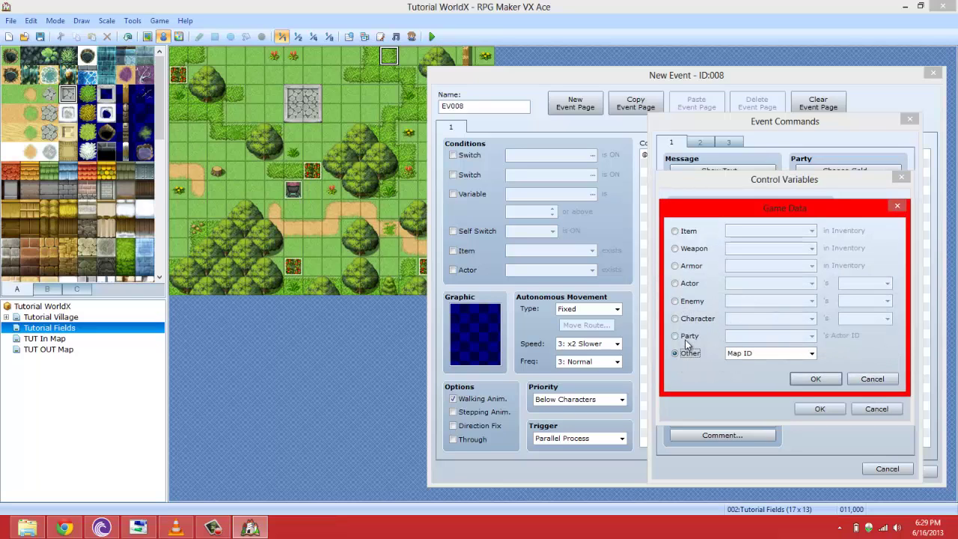
{"action": "left_click", "coordinate": [687, 319]}
{"action": "double_click", "coordinate": [768, 319]}
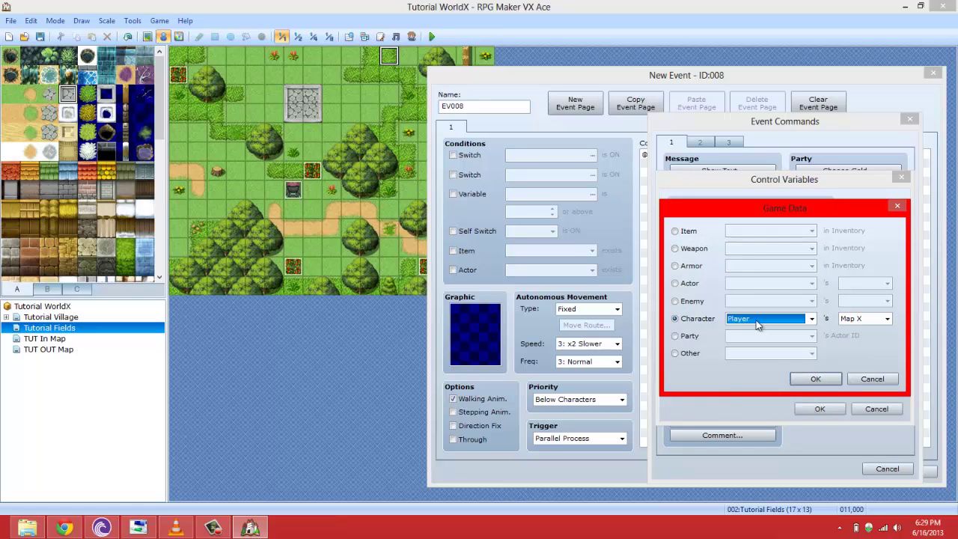
{"action": "left_click", "coordinate": [773, 320]}
{"action": "left_click", "coordinate": [767, 403]}
{"action": "left_click", "coordinate": [882, 321]}
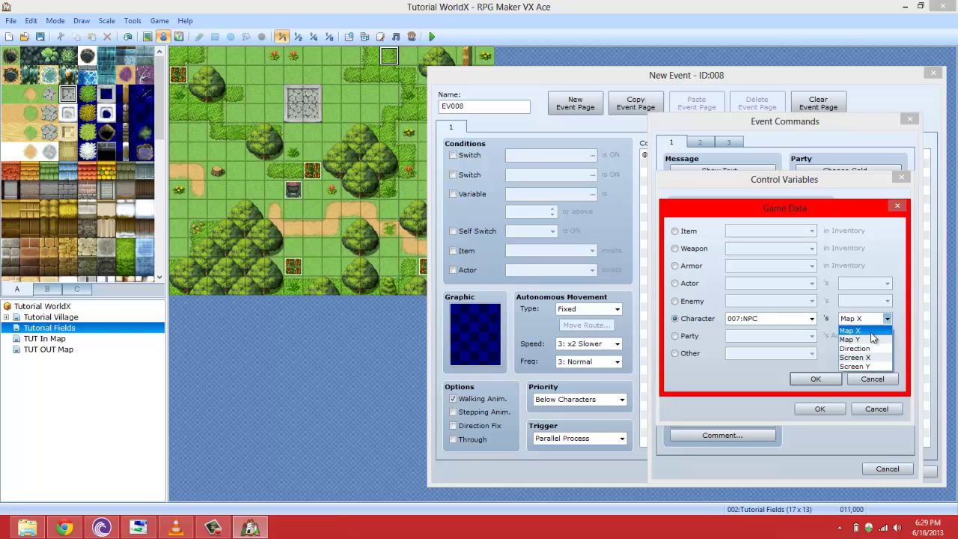
{"action": "left_click", "coordinate": [869, 331]}
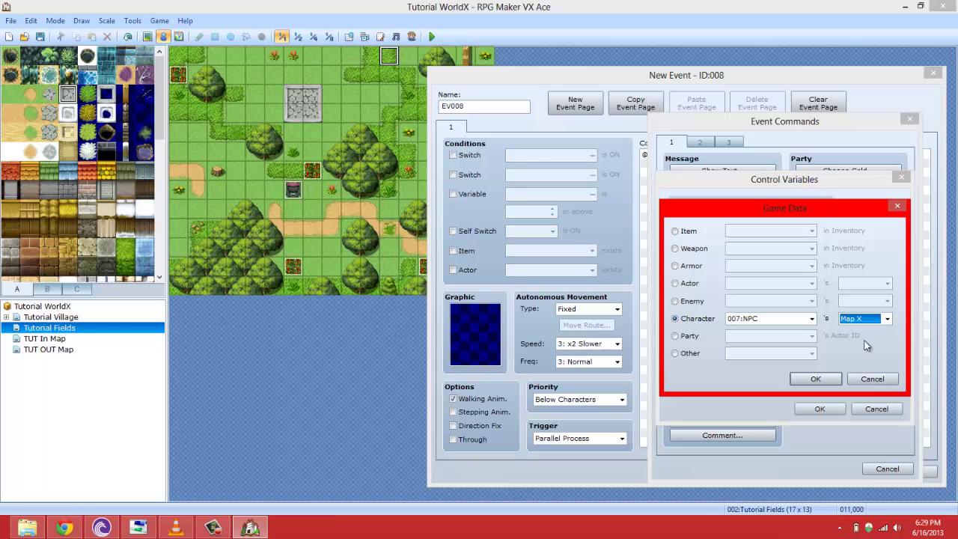
{"action": "left_click", "coordinate": [816, 379]}
{"action": "left_click", "coordinate": [820, 409]}
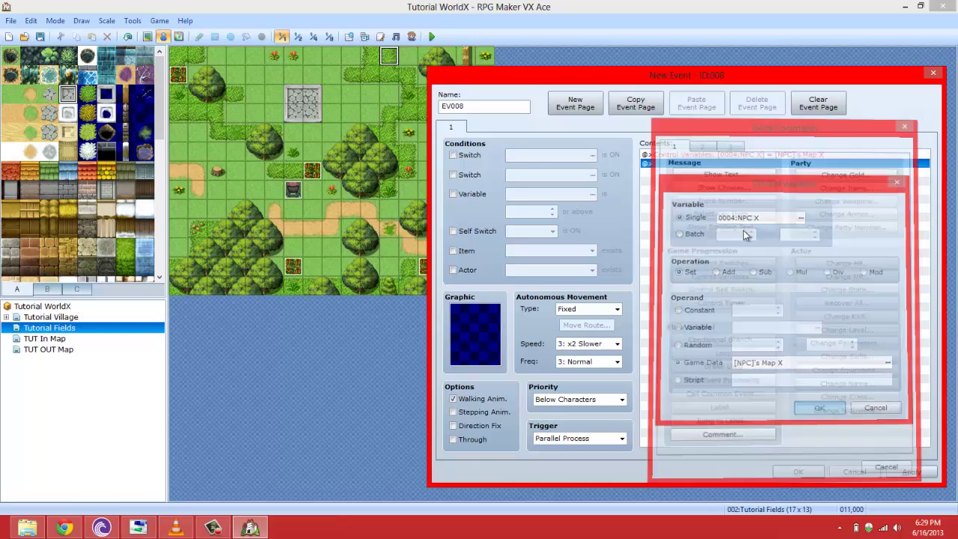
- Copy the NPC X Control Variables command and paste it onto the empty line below it
{"action": "right_click", "coordinate": [713, 156]}
{"action": "left_click", "coordinate": [739, 217]}
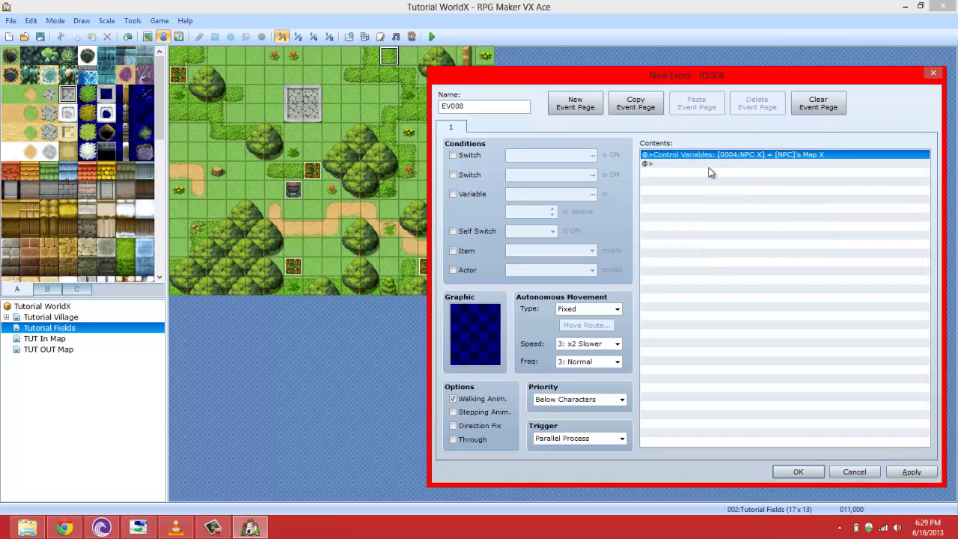
{"action": "right_click", "coordinate": [711, 164]}
{"action": "left_click", "coordinate": [739, 231]}
- Change the pasted command to set variable 0005 NPC Y to the NPC's Map Y, and save the event
{"action": "right_click", "coordinate": [746, 165]}
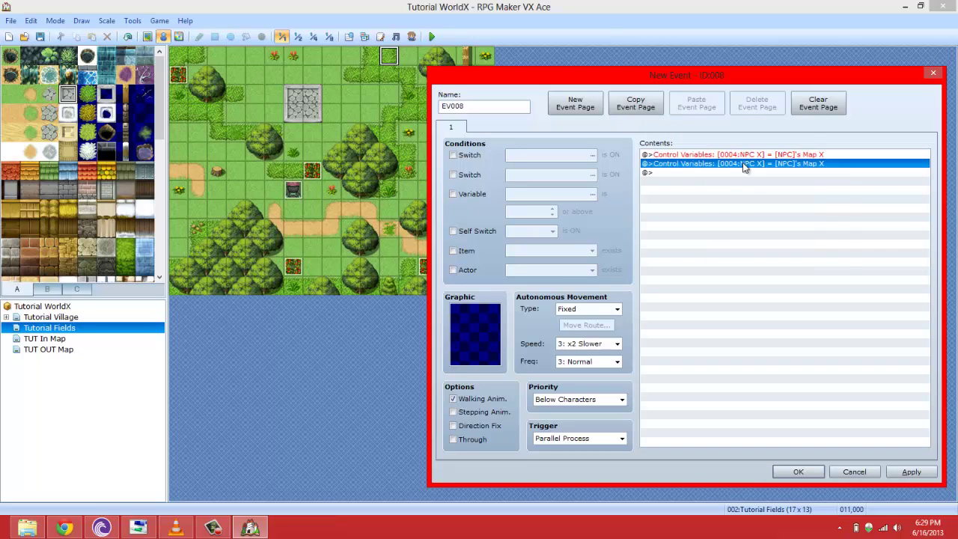
{"action": "left_click", "coordinate": [758, 188]}
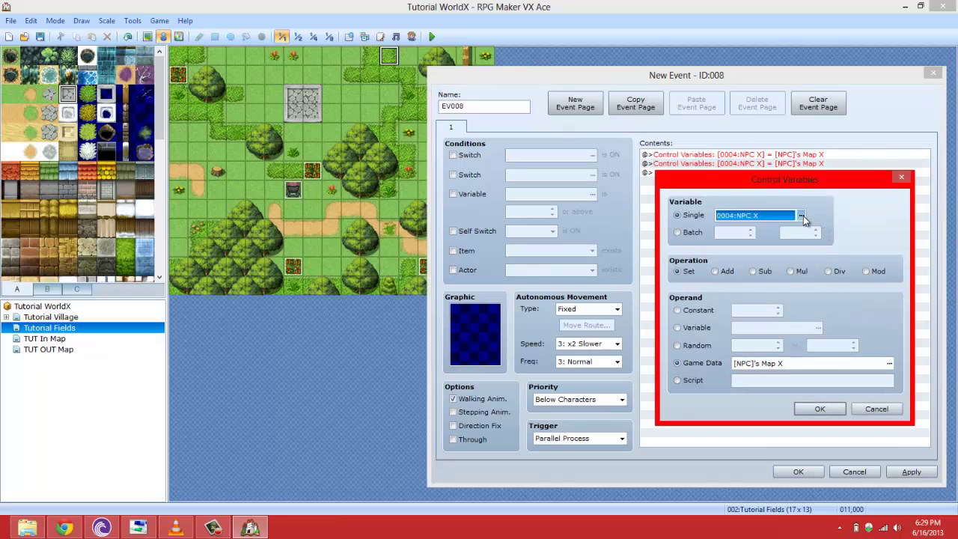
{"action": "left_click", "coordinate": [804, 215]}
{"action": "double_click", "coordinate": [807, 235]}
{"action": "left_click", "coordinate": [890, 364]}
{"action": "left_click", "coordinate": [887, 319]}
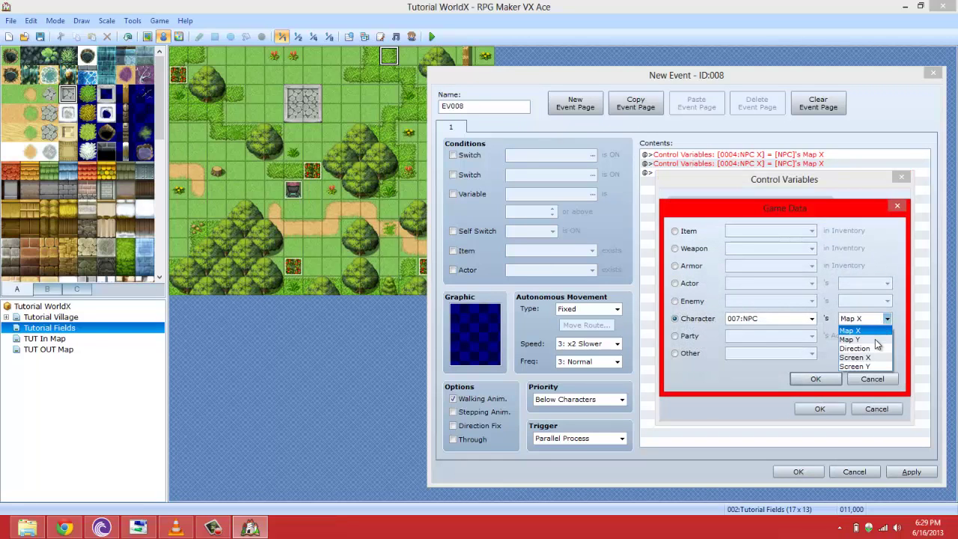
{"action": "left_click", "coordinate": [875, 339]}
{"action": "left_click", "coordinate": [816, 379]}
{"action": "left_click", "coordinate": [821, 409]}
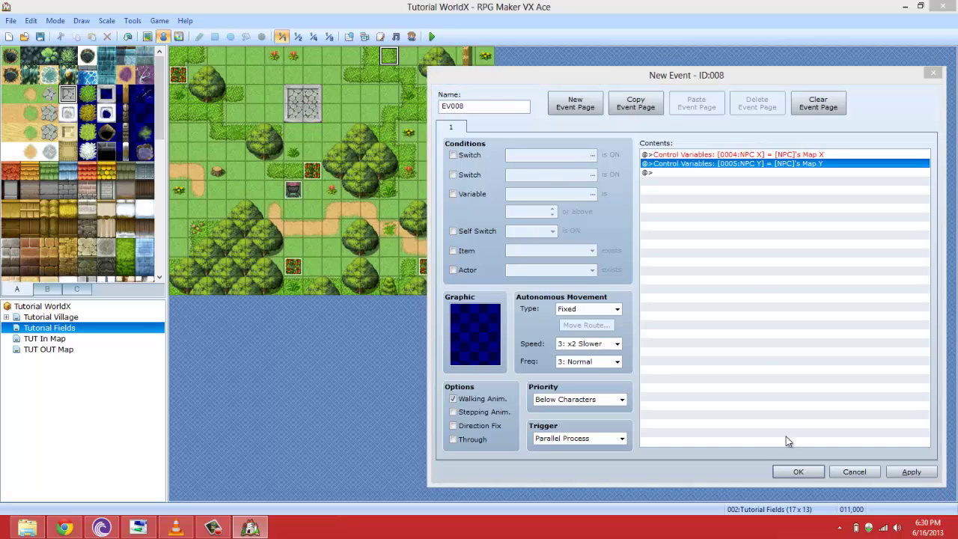
{"action": "left_click", "coordinate": [797, 471]}
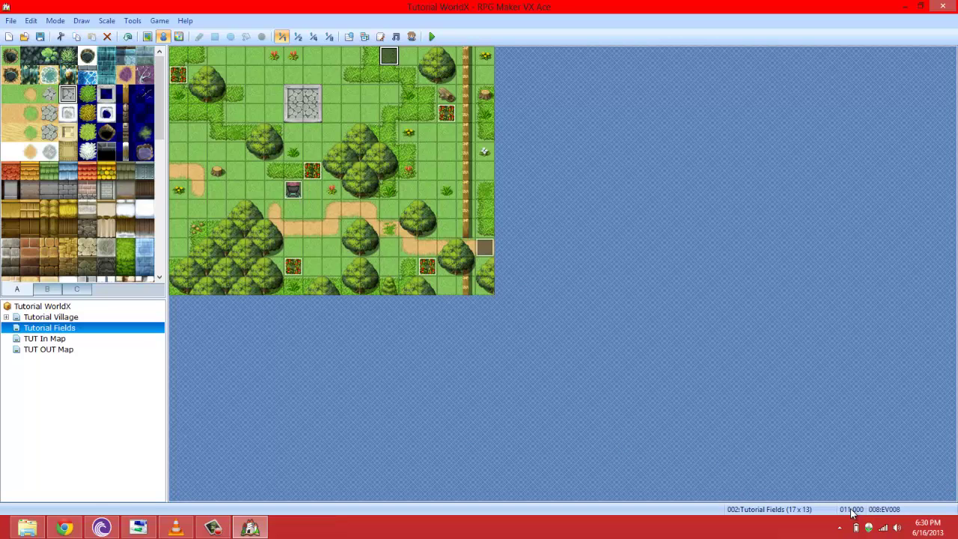
- Create an empty event with the Action Button trigger on tile 003,001 of the Tutorial Fields map
{"action": "double_click", "coordinate": [288, 111]}
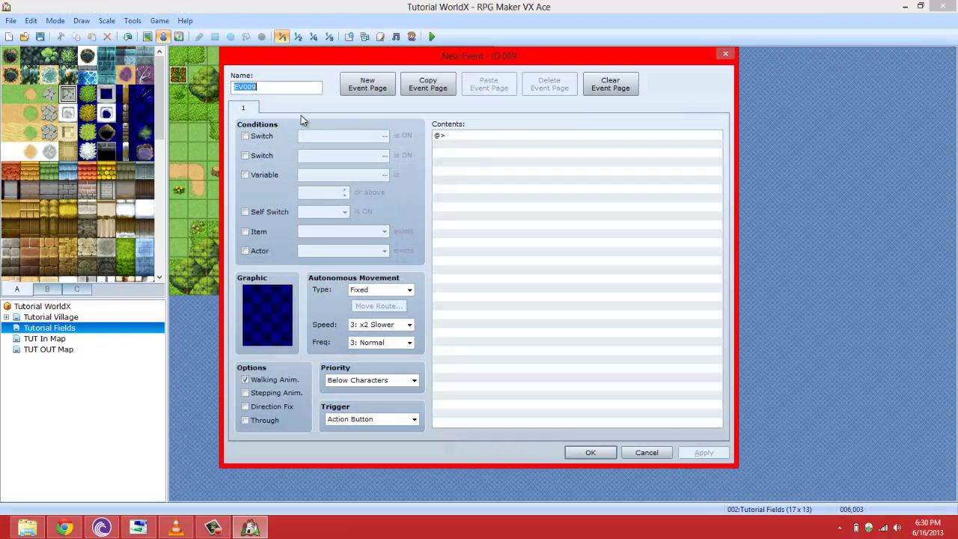
{"action": "left_click", "coordinate": [642, 453]}
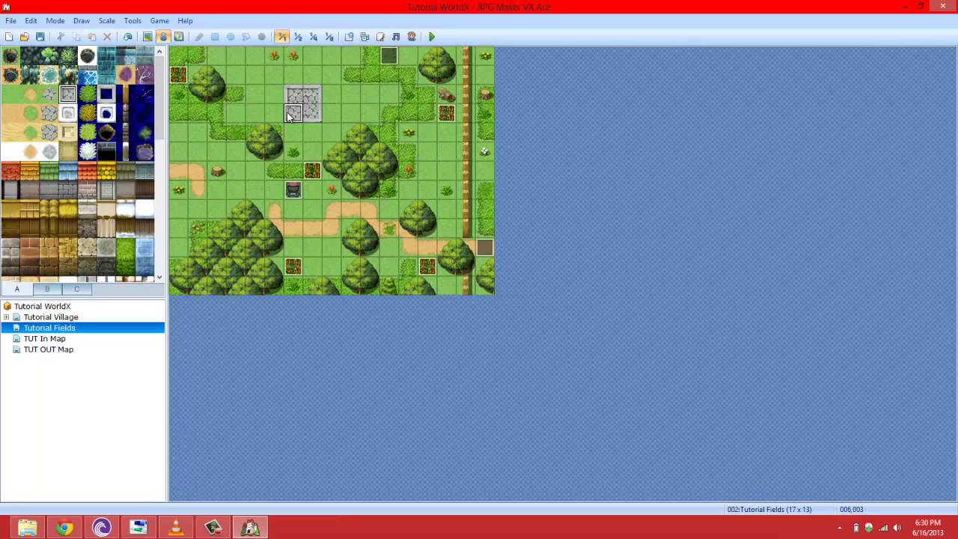
{"action": "right_click", "coordinate": [238, 75]}
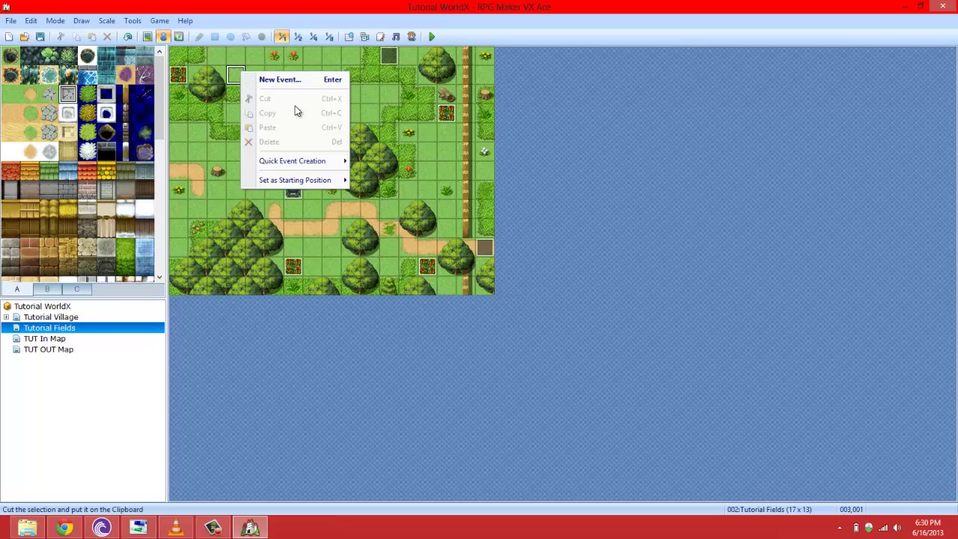
{"action": "left_click", "coordinate": [297, 79]}
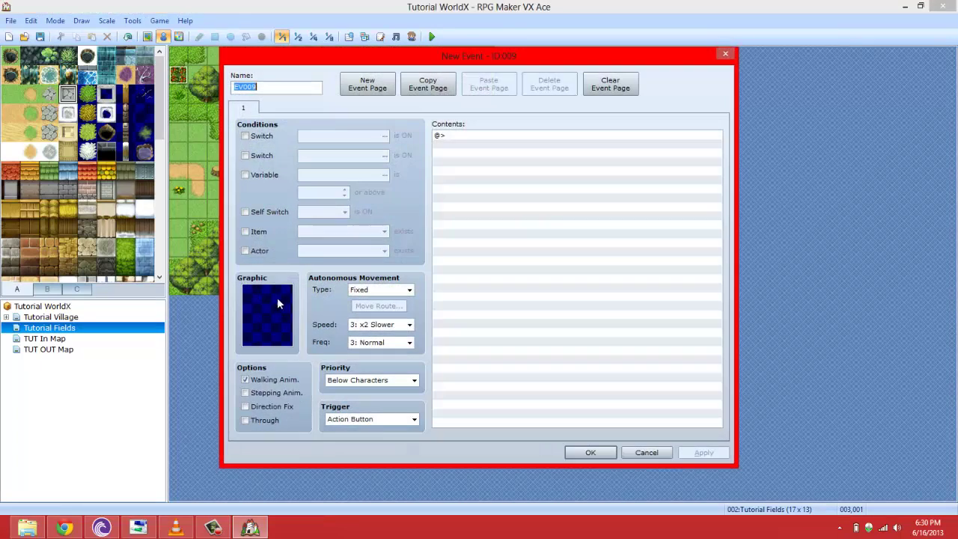
{"action": "left_click", "coordinate": [381, 421]}
{"action": "left_click", "coordinate": [375, 431]}
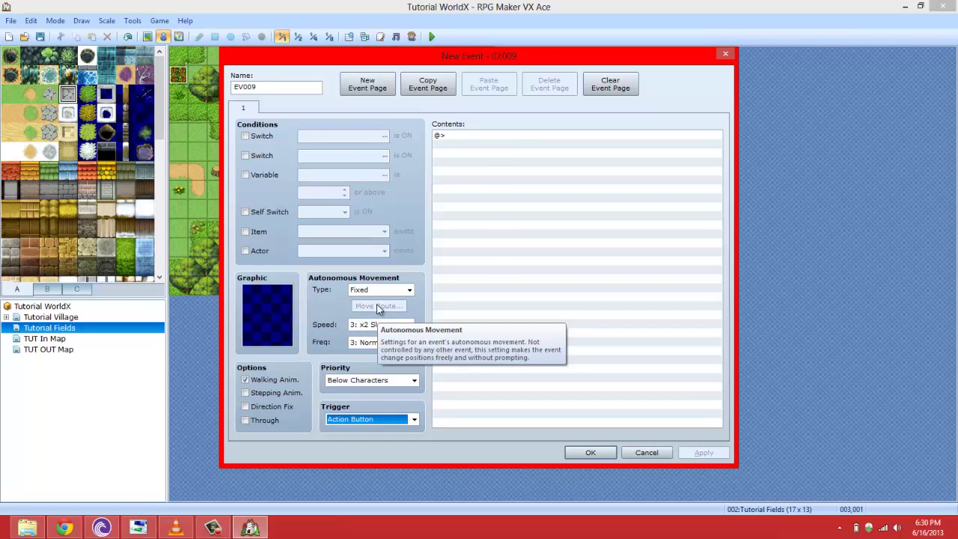
{"action": "left_click", "coordinate": [591, 453]}
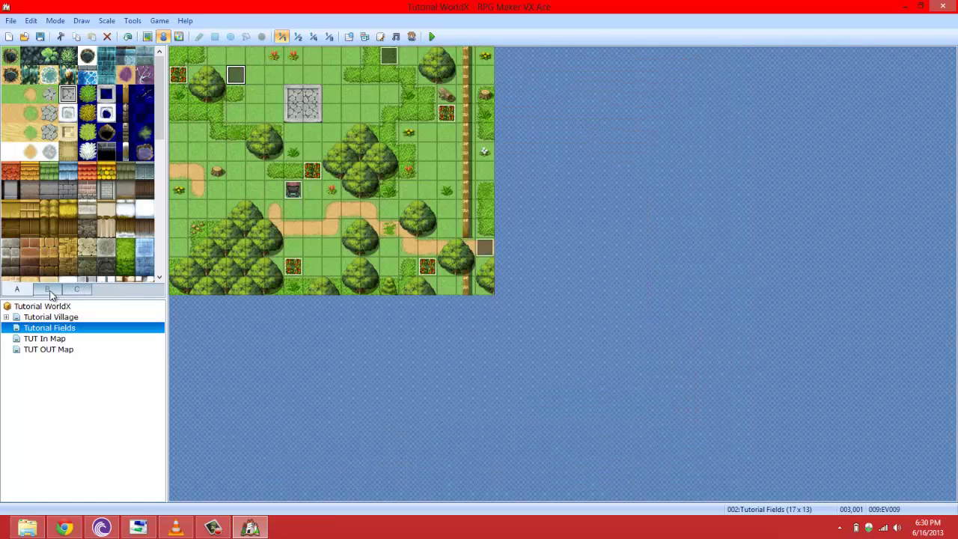
- Examine the map coordinates of the four stone floor tiles and of the NPC event's tile
{"action": "left_click", "coordinate": [292, 96]}
{"action": "left_click", "coordinate": [298, 110]}
{"action": "left_click", "coordinate": [309, 98]}
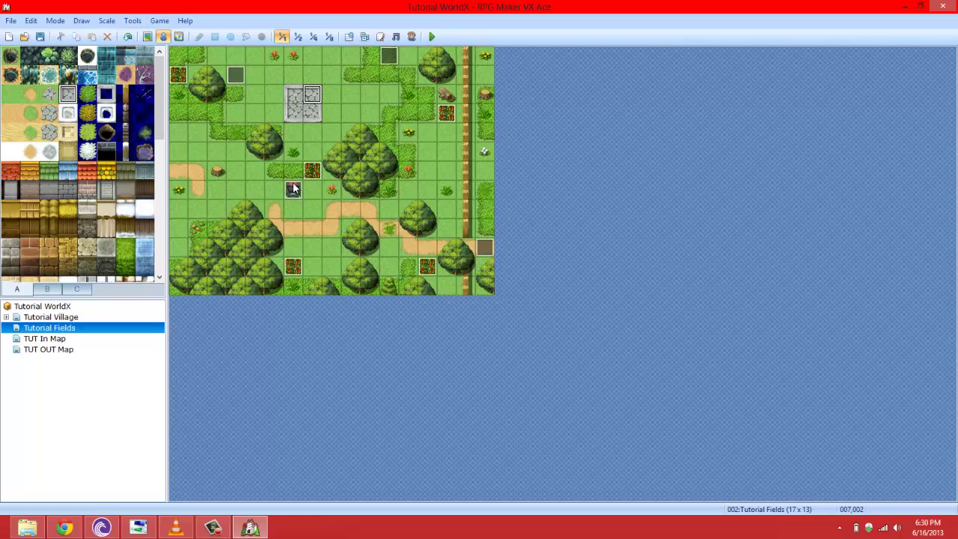
{"action": "left_click", "coordinate": [305, 114]}
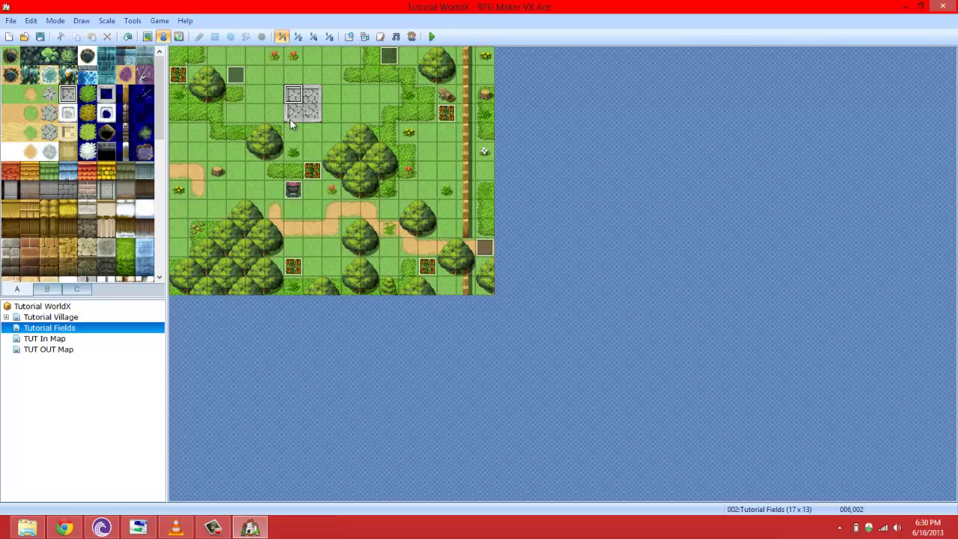
{"action": "left_click", "coordinate": [290, 117]}
{"action": "left_click", "coordinate": [308, 110]}
{"action": "left_click", "coordinate": [308, 99]}
{"action": "left_click", "coordinate": [298, 99]}
{"action": "left_click", "coordinate": [296, 109]}
{"action": "double_click", "coordinate": [238, 75]}
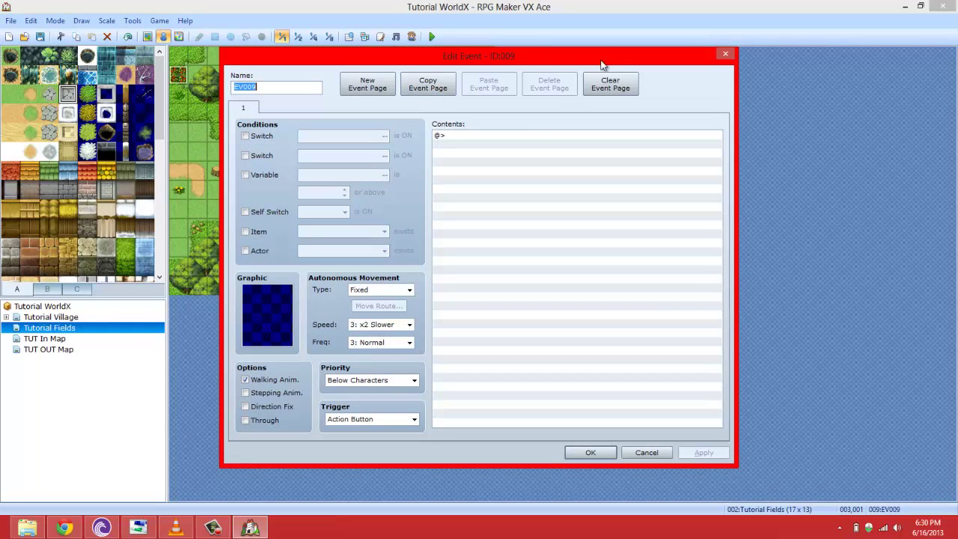
{"action": "left_click", "coordinate": [726, 53]}
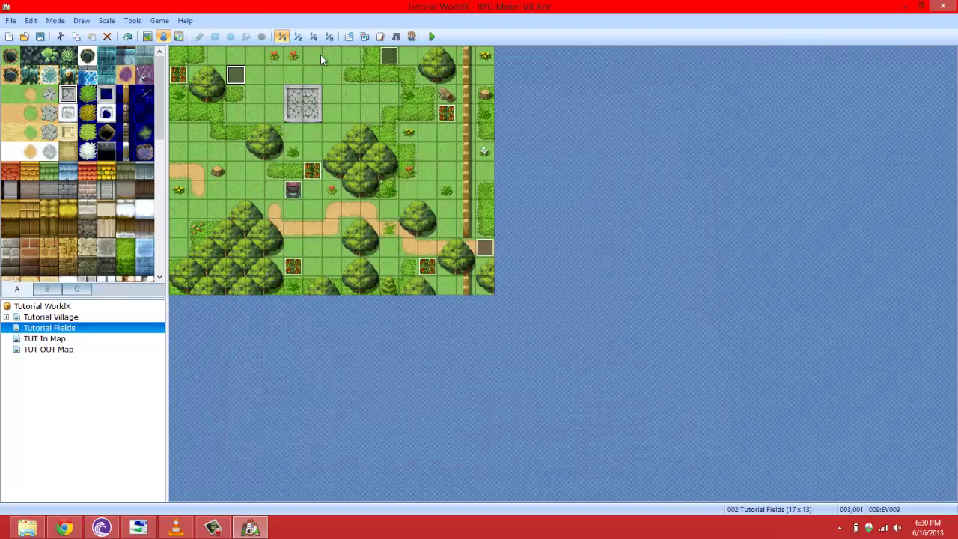
{"action": "left_click", "coordinate": [293, 192]}
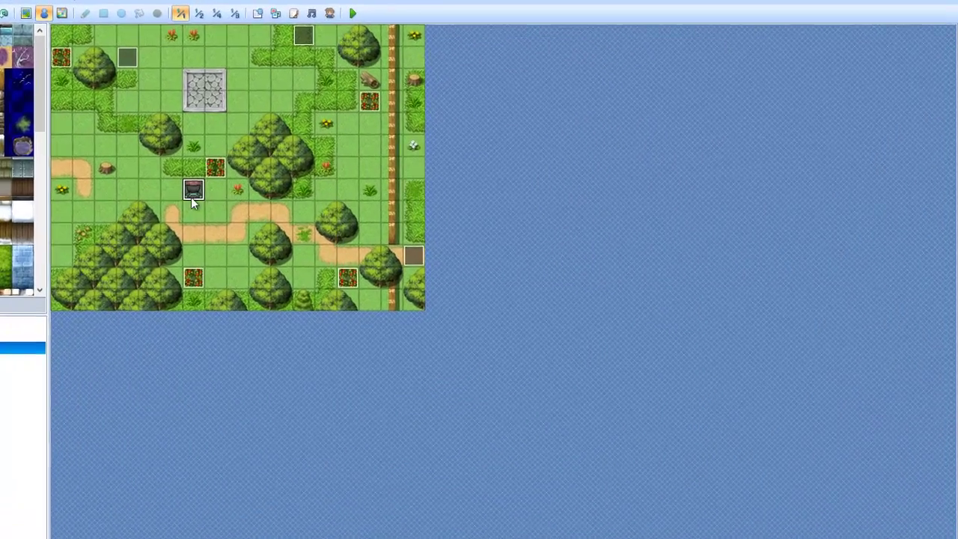
{"action": "left_click", "coordinate": [295, 114]}
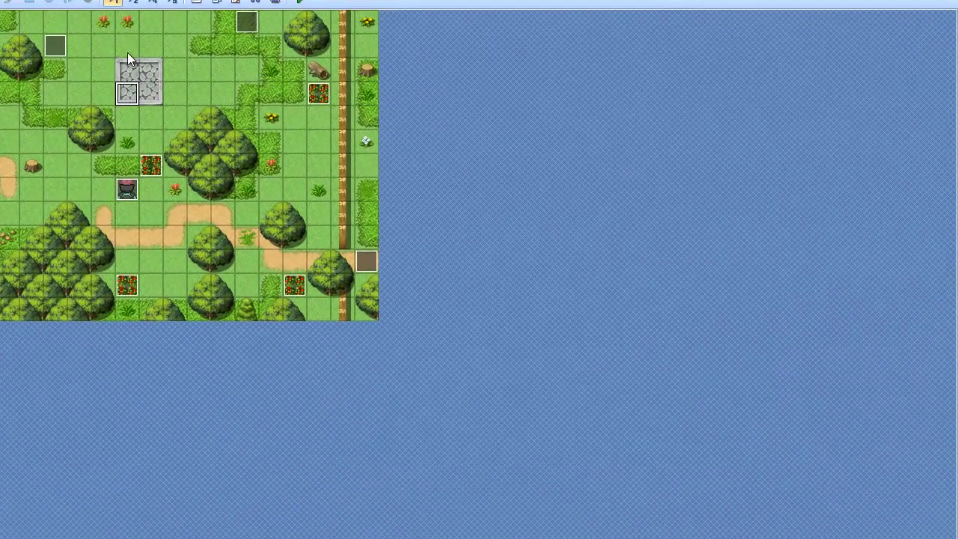
{"action": "left_click", "coordinate": [128, 192]}
{"action": "left_click", "coordinate": [129, 73]}
{"action": "left_click", "coordinate": [127, 77]}
- Insert a Conditional Branch into event EV009 that checks whether variable 0004:NPC X equals the constant 0
{"action": "double_click", "coordinate": [56, 47]}
{"action": "right_click", "coordinate": [380, 126]}
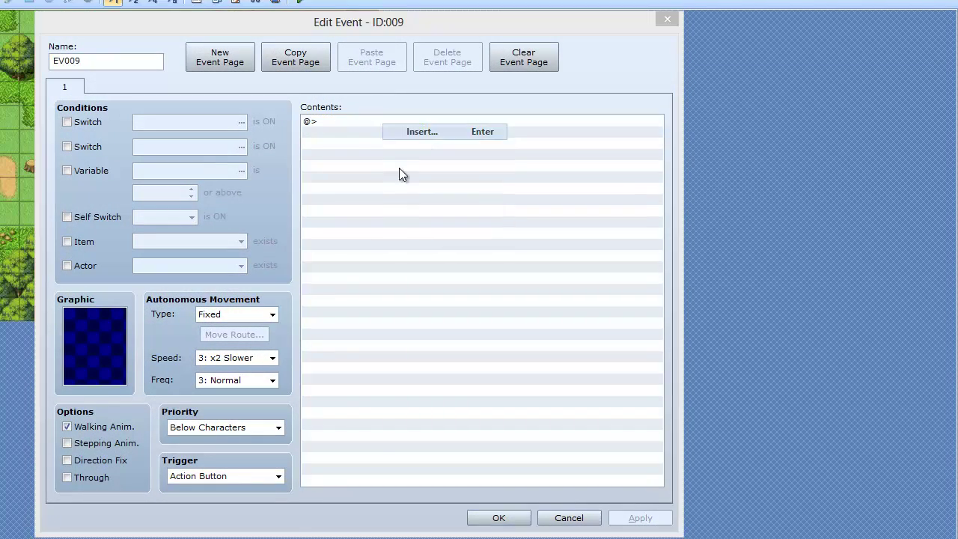
{"action": "left_click", "coordinate": [408, 132]}
{"action": "left_click", "coordinate": [386, 353]}
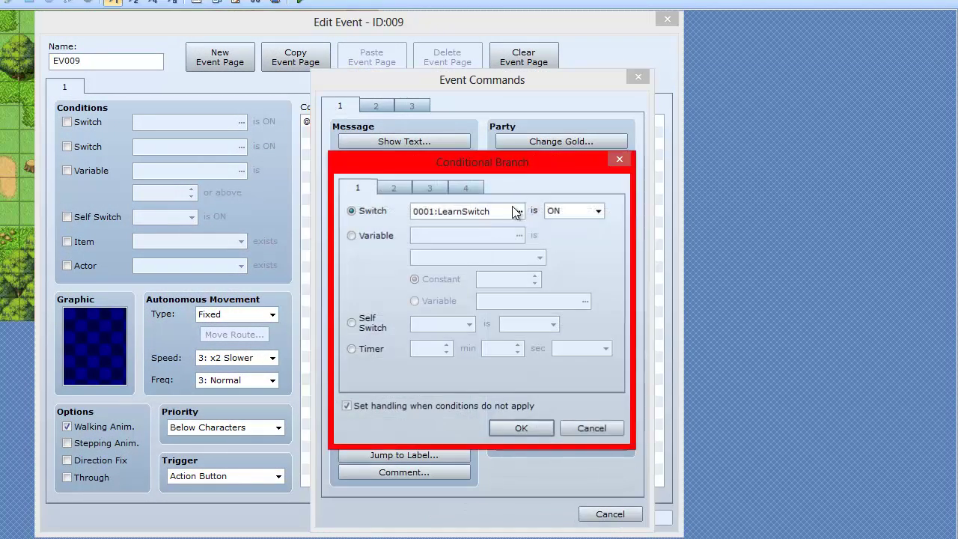
{"action": "left_click", "coordinate": [374, 235]}
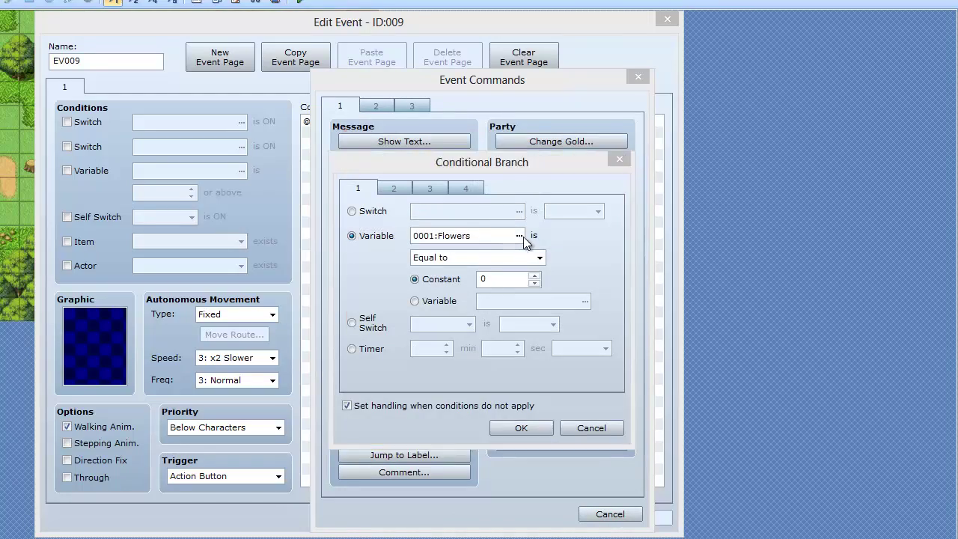
{"action": "left_click", "coordinate": [520, 237]}
{"action": "left_click", "coordinate": [516, 211]}
{"action": "double_click", "coordinate": [516, 211]}
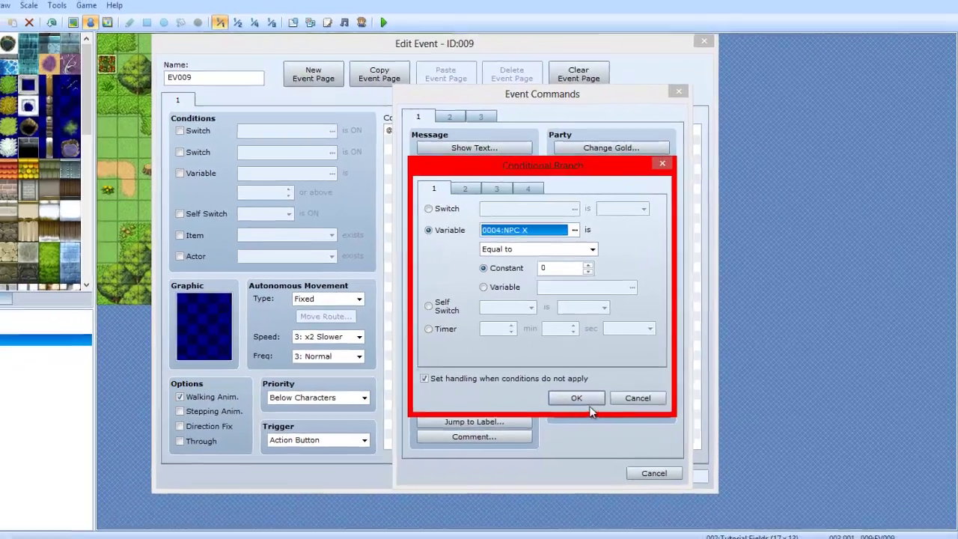
{"action": "left_click", "coordinate": [532, 422]}
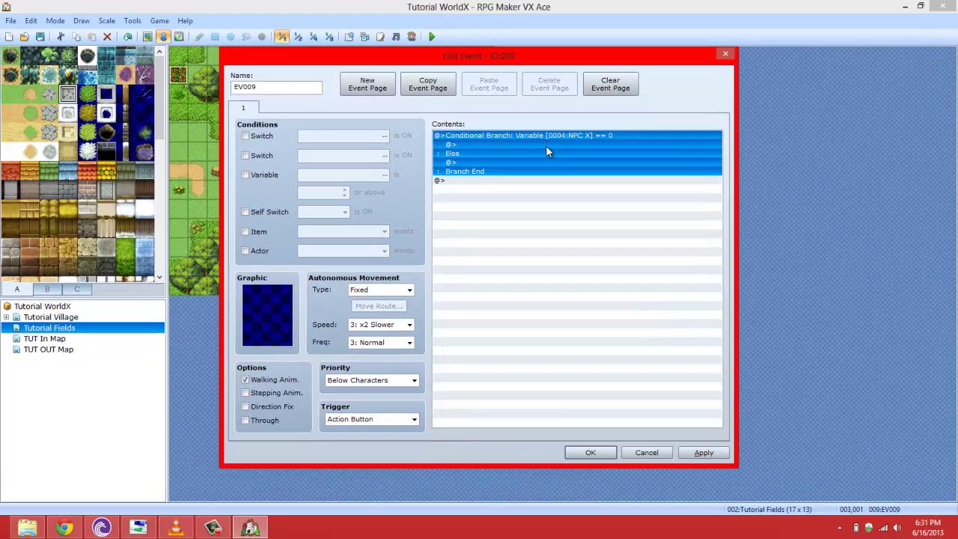
- Copy the NPC X conditional branch and paste it onto the empty line inside that same branch
{"action": "key", "text": "ctrl+c"}
{"action": "left_click", "coordinate": [528, 145]}
{"action": "key", "text": "ctrl+v"}
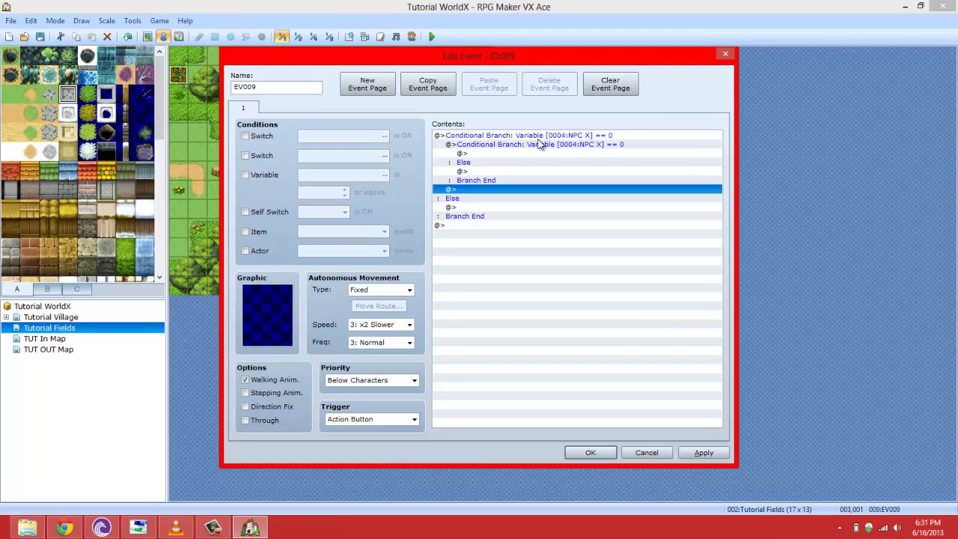
- Change the nested branch to check variable 0005:NPC Y, and save the event
{"action": "double_click", "coordinate": [565, 146]}
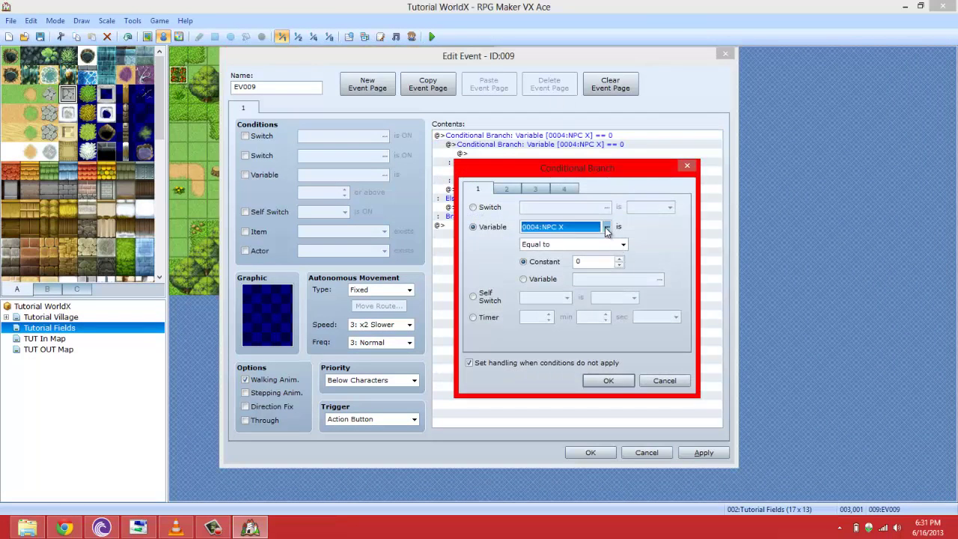
{"action": "left_click", "coordinate": [615, 221]}
{"action": "left_click", "coordinate": [591, 216]}
{"action": "left_click", "coordinate": [551, 402]}
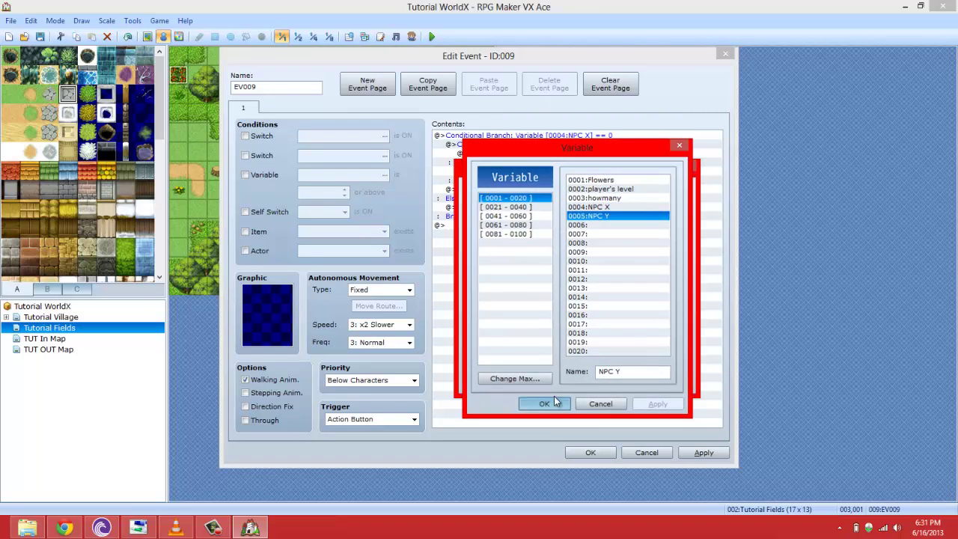
{"action": "left_click", "coordinate": [594, 382]}
{"action": "left_click", "coordinate": [585, 450]}
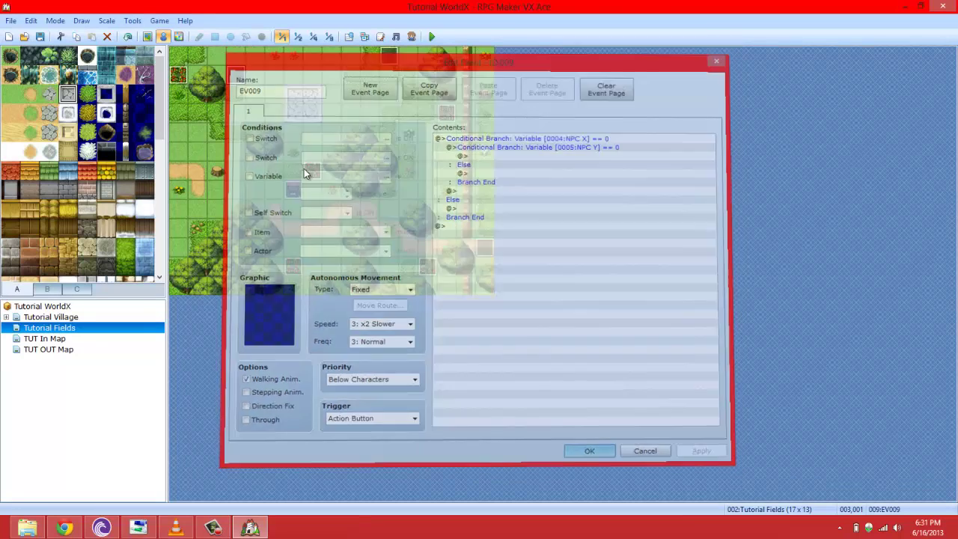
- Check the coordinates of the stone floor tiles again and look into the NPC event's settings
{"action": "left_click", "coordinate": [295, 114]}
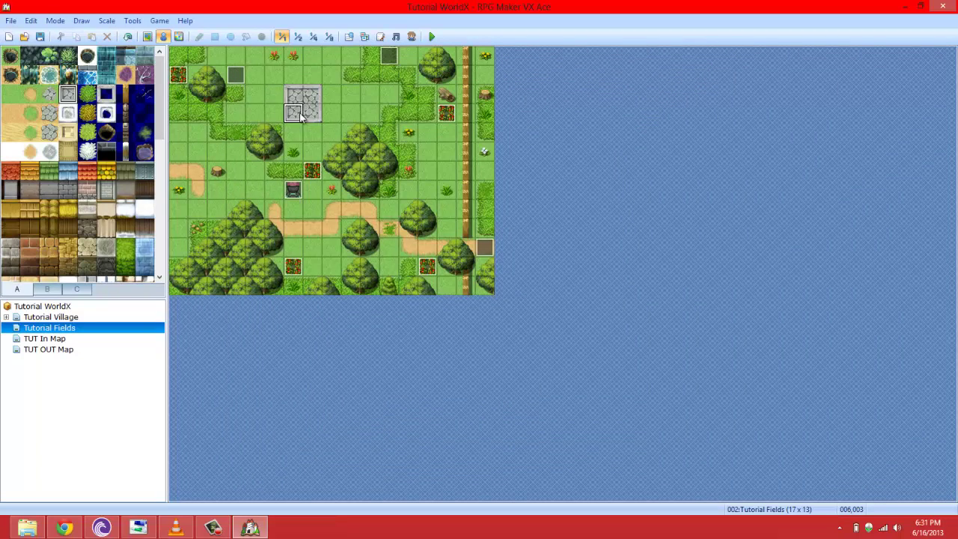
{"action": "left_click", "coordinate": [311, 114]}
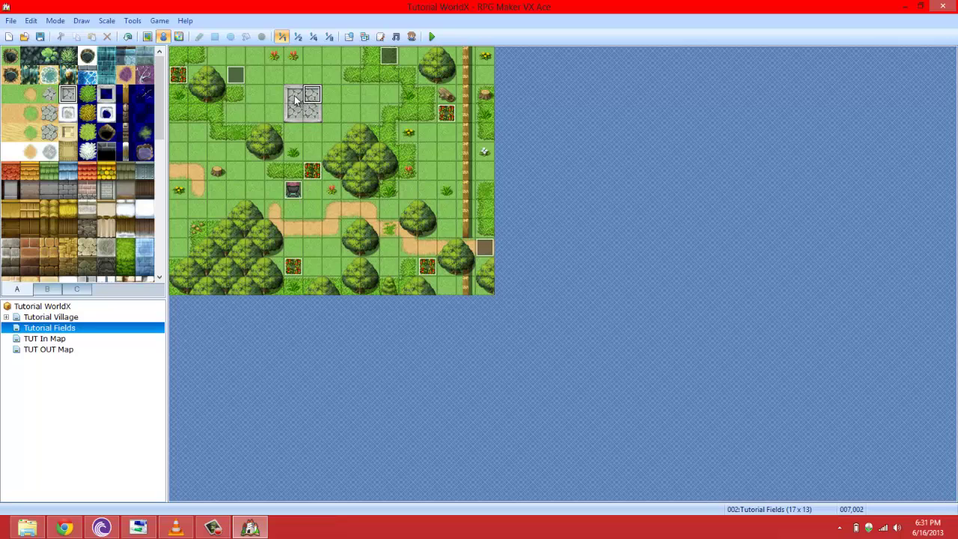
{"action": "left_click", "coordinate": [293, 96]}
{"action": "left_click", "coordinate": [294, 92]}
{"action": "left_click", "coordinate": [310, 96]}
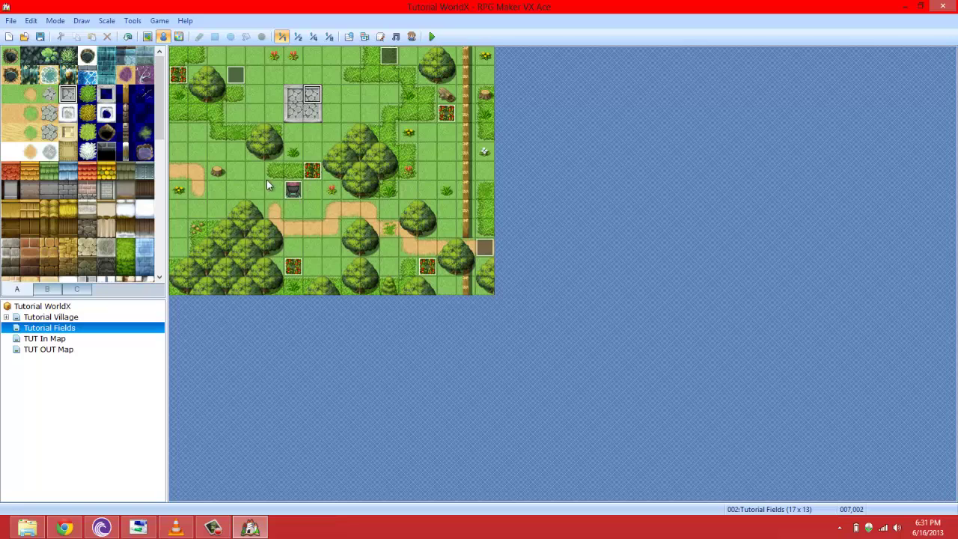
{"action": "left_click", "coordinate": [313, 106]}
{"action": "double_click", "coordinate": [292, 189]}
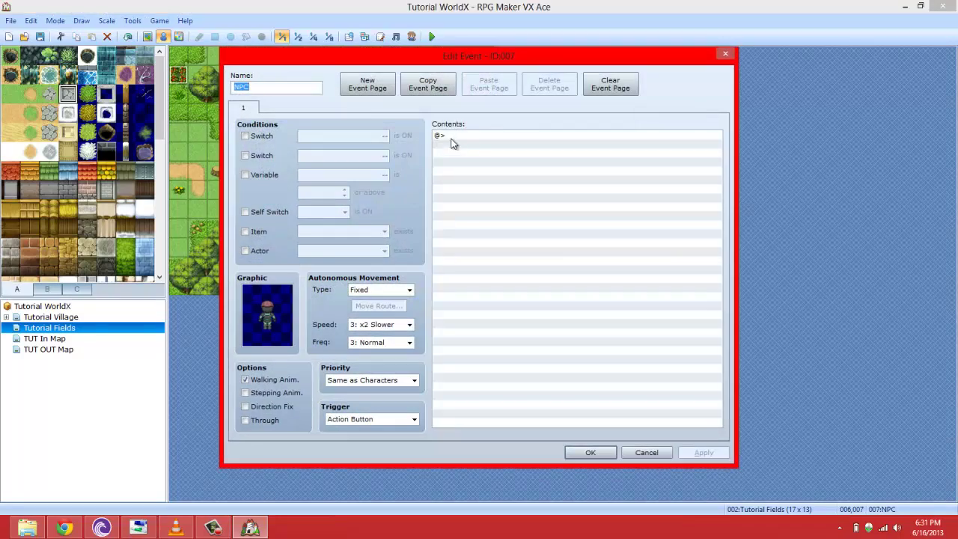
{"action": "left_click", "coordinate": [725, 54]}
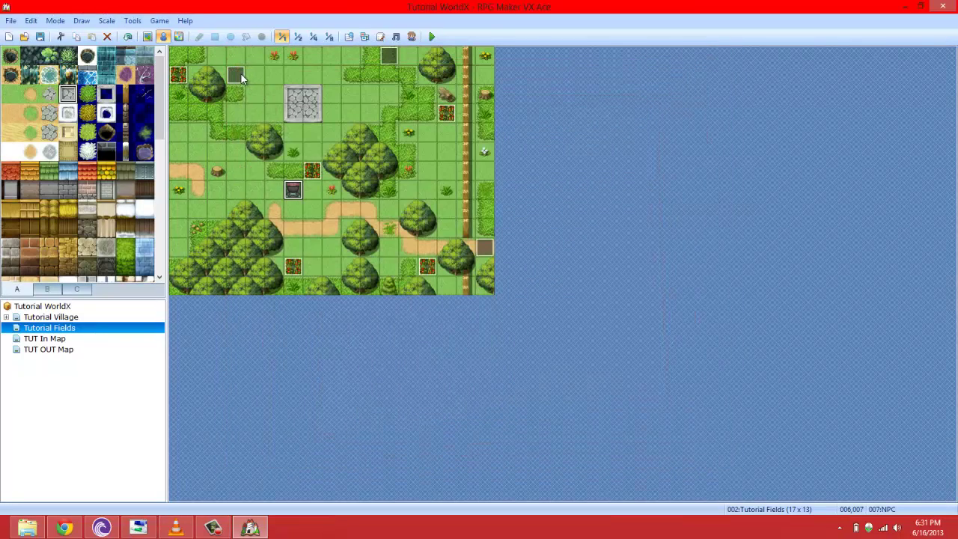
- Reopen event EV009 and set the outer NPC X branch's constant to 6
{"action": "double_click", "coordinate": [238, 75]}
{"action": "left_click", "coordinate": [572, 136]}
{"action": "left_click", "coordinate": [564, 144]}
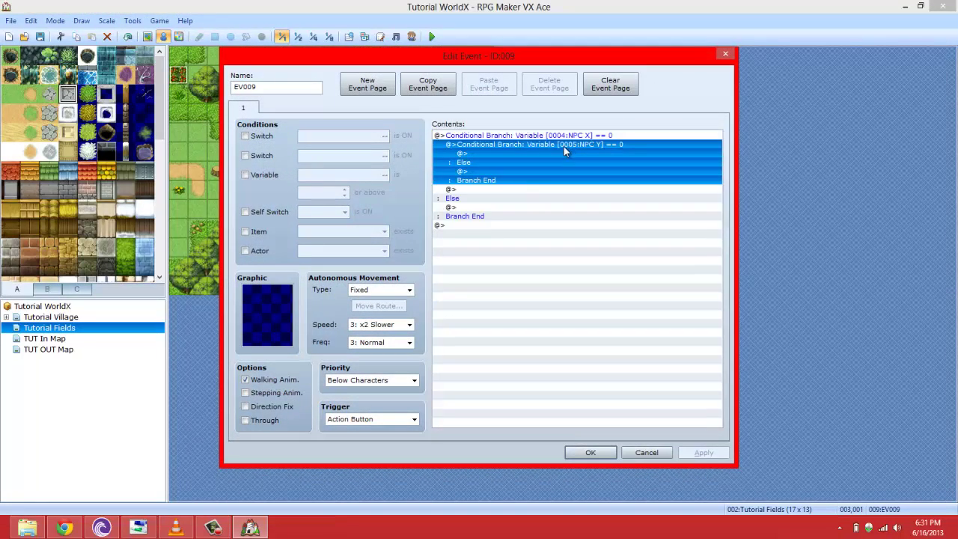
{"action": "left_click", "coordinate": [561, 133]}
{"action": "right_click", "coordinate": [570, 135]}
{"action": "left_click", "coordinate": [580, 148]}
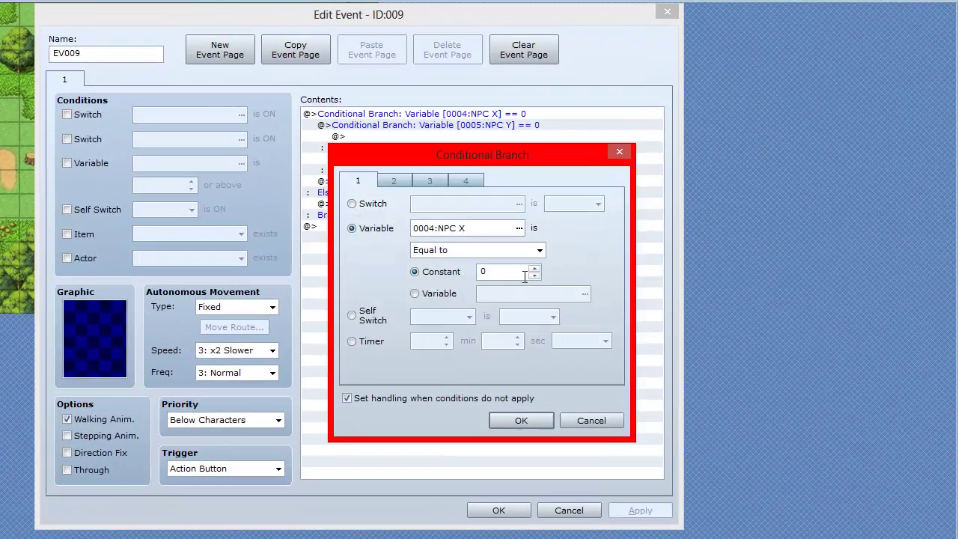
{"action": "double_click", "coordinate": [483, 271]}
{"action": "left_click", "coordinate": [527, 424]}
- Set the nested NPC Y branch's constant to 3
{"action": "left_click", "coordinate": [491, 125]}
{"action": "double_click", "coordinate": [490, 125]}
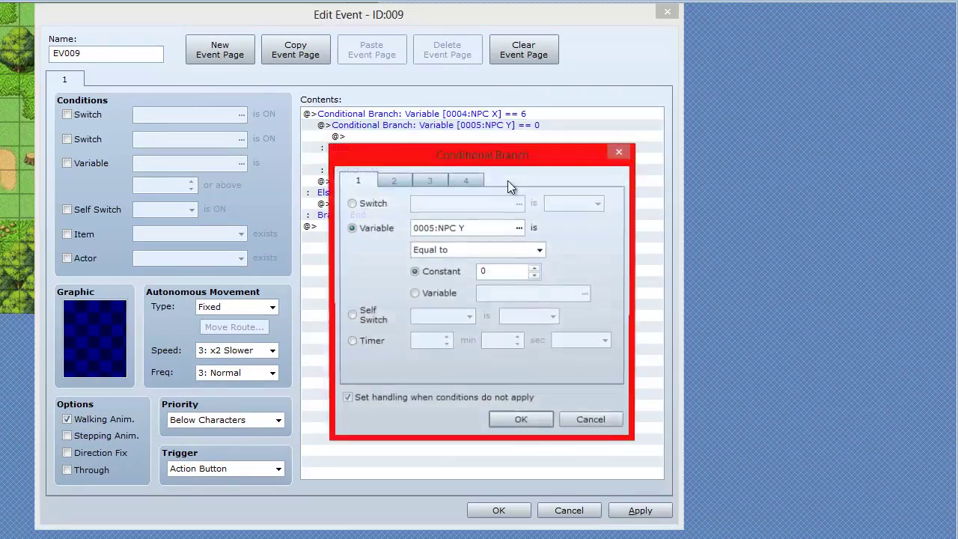
{"action": "type", "text": "7"}
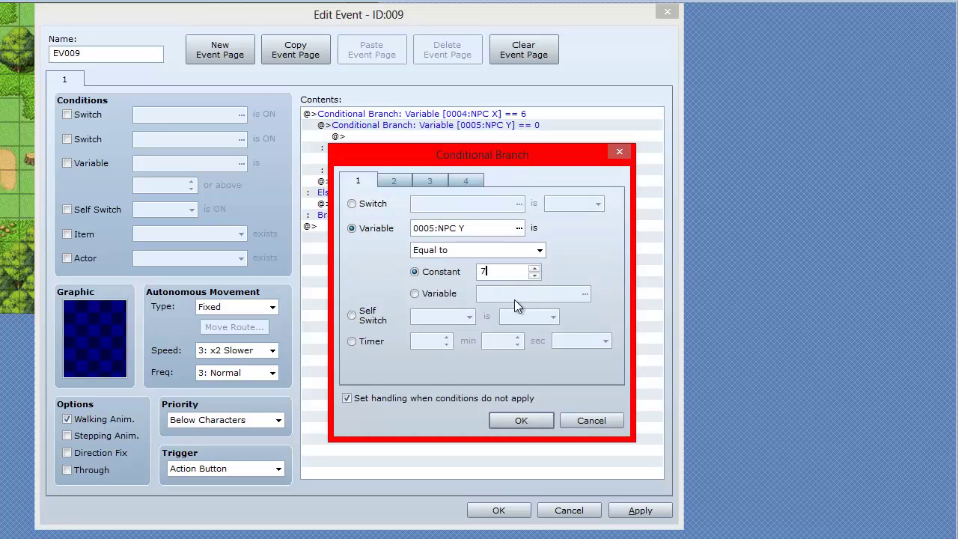
{"action": "left_click_drag", "start_coordinate": [491, 273], "coordinate": [437, 270]}
{"action": "type", "text": "3"}
{"action": "left_click", "coordinate": [539, 423]}
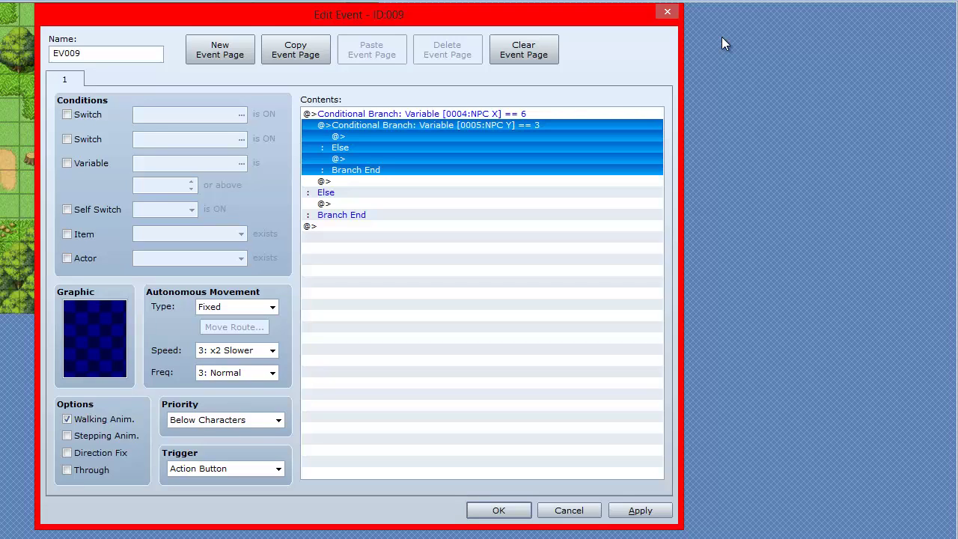
- Try to set the nested NPC Y branch's constant to the decimal value 3.5
{"action": "left_click", "coordinate": [484, 159]}
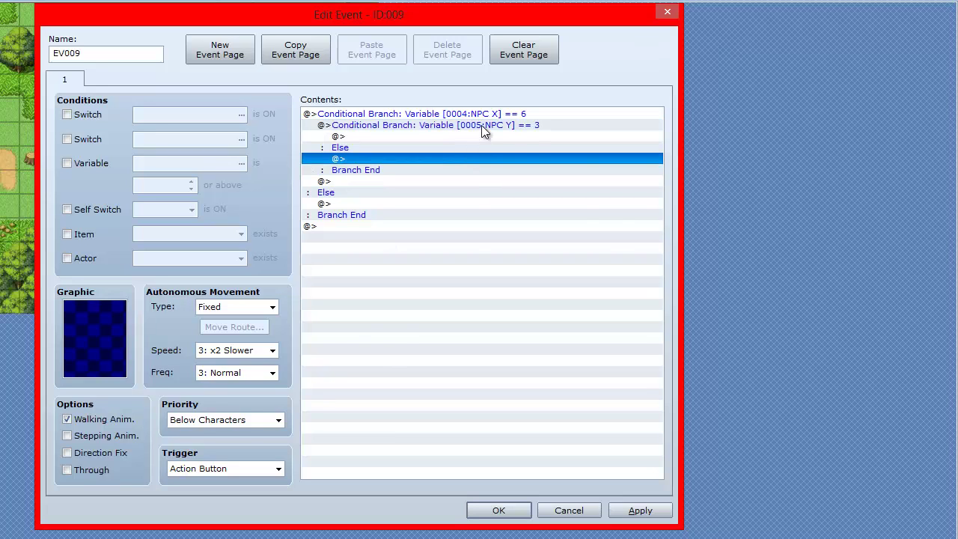
{"action": "left_click", "coordinate": [481, 125]}
{"action": "right_click", "coordinate": [481, 125]}
{"action": "left_click", "coordinate": [524, 153]}
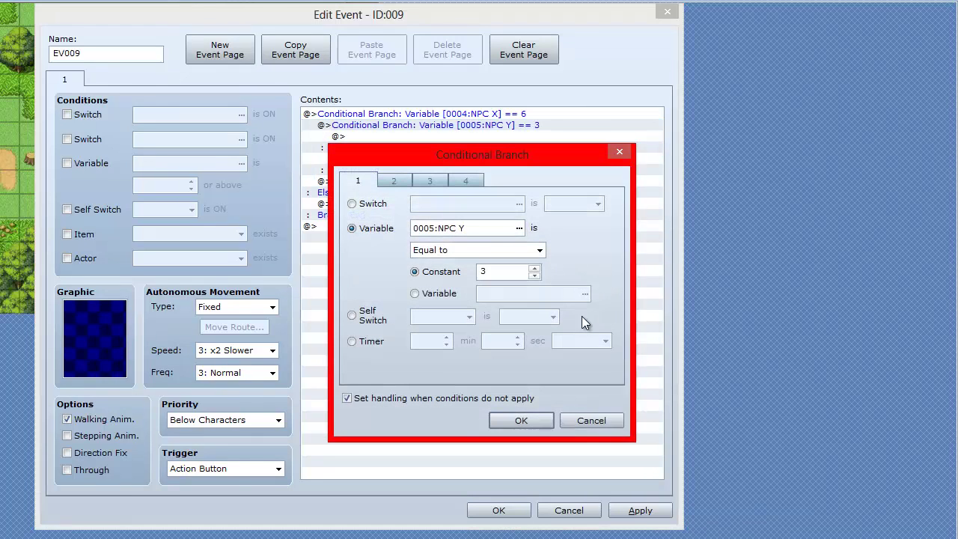
{"action": "double_click", "coordinate": [526, 272]}
{"action": "left_click", "coordinate": [507, 275]}
{"action": "type", "text": ".5"}
{"action": "left_click", "coordinate": [522, 421]}
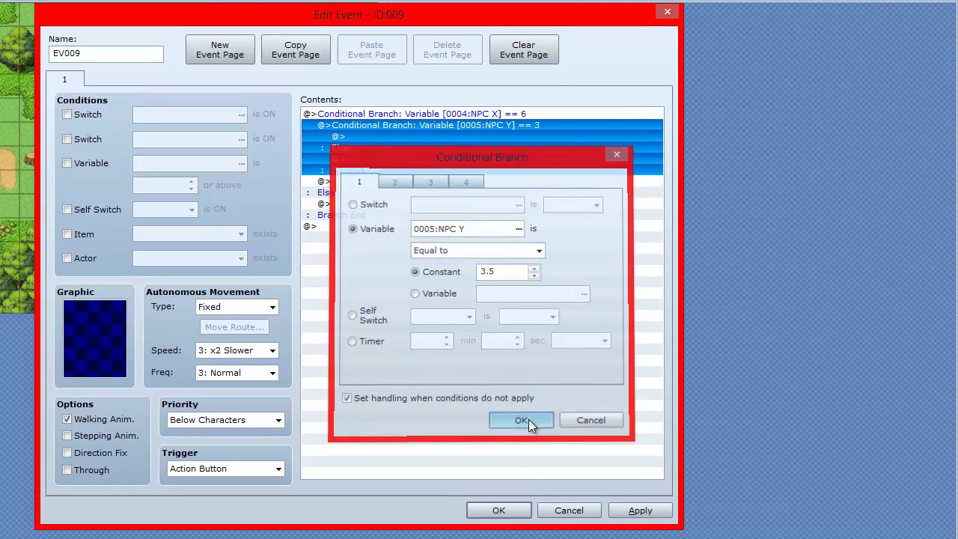
{"action": "left_click", "coordinate": [524, 115]}
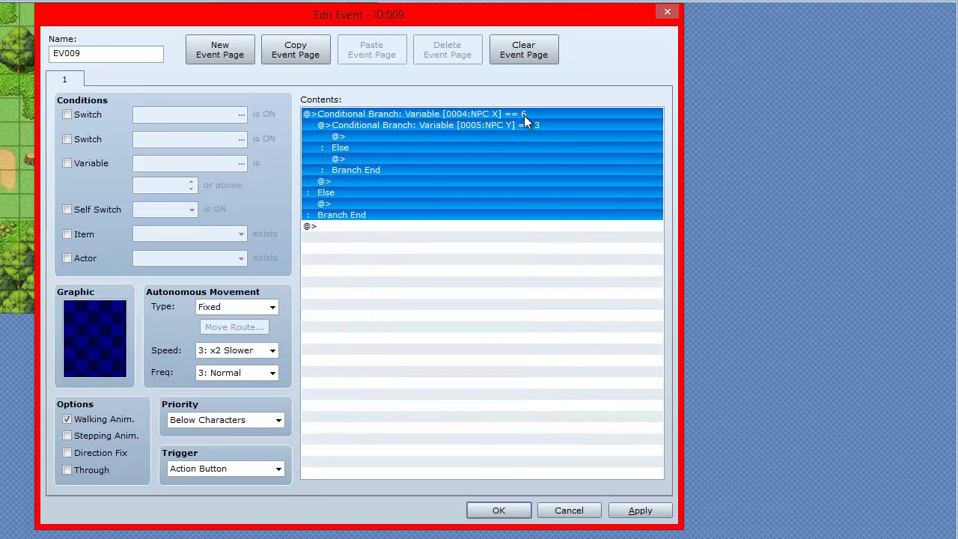
- Duplicate the whole NPC X branch, including its nested NPC Y branch, at the end of EV009's contents
{"action": "left_click", "coordinate": [465, 125]}
{"action": "left_click", "coordinate": [519, 170]}
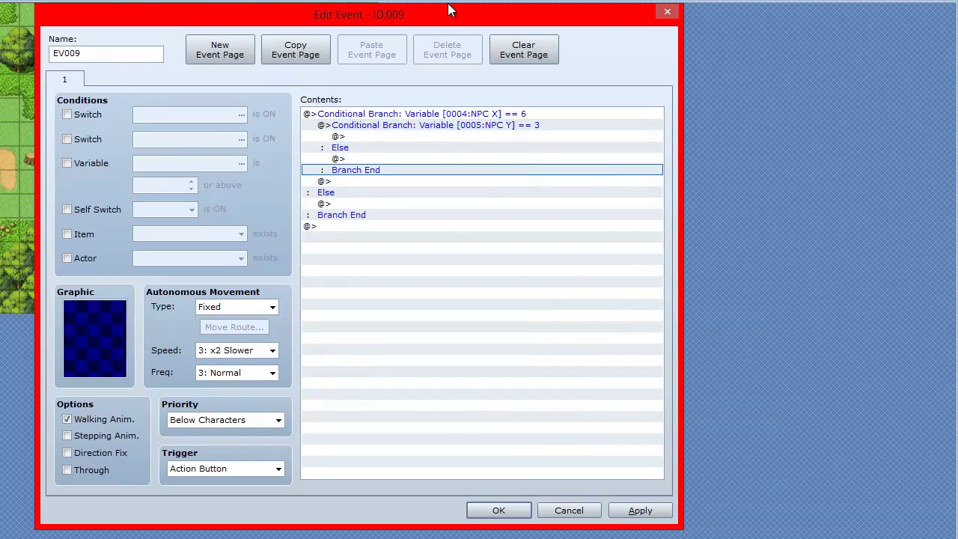
{"action": "left_click_drag", "start_coordinate": [450, 10], "coordinate": [745, 16]}
{"action": "left_click", "coordinate": [120, 88]}
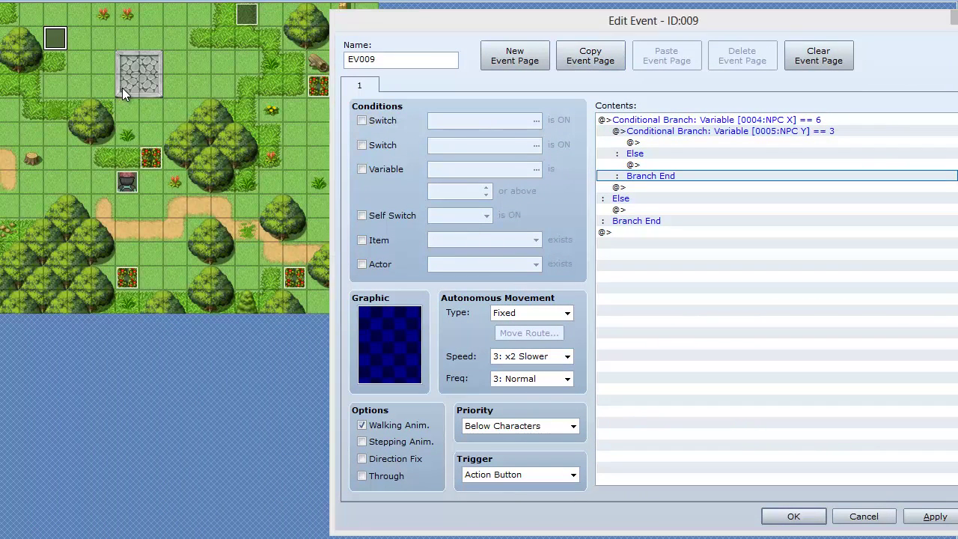
{"action": "left_click", "coordinate": [779, 129]}
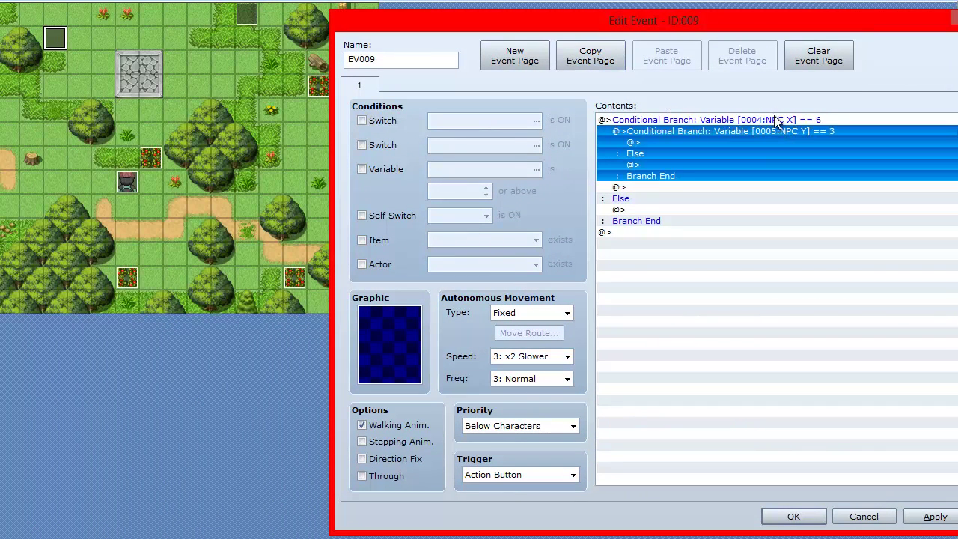
{"action": "left_click", "coordinate": [776, 119]}
{"action": "left_click", "coordinate": [721, 235]}
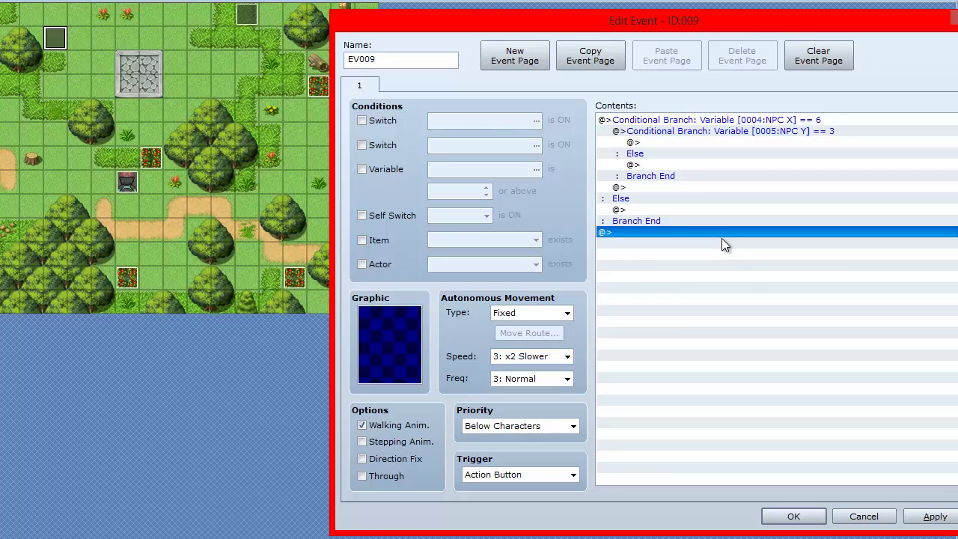
{"action": "key", "text": "ctrl+v"}
- Set the nested NPC Y constant in the duplicated branch to 4 and save the event
{"action": "left_click", "coordinate": [790, 234]}
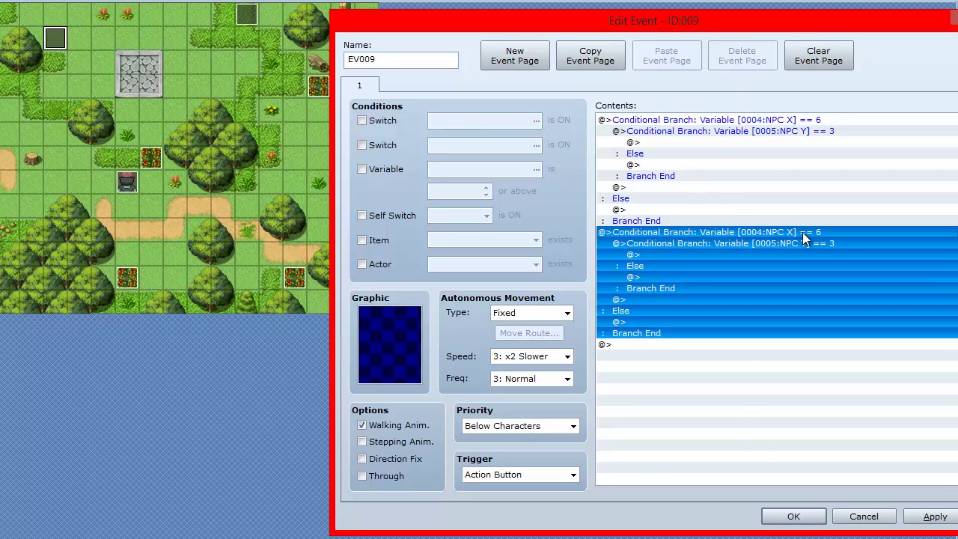
{"action": "double_click", "coordinate": [801, 242]}
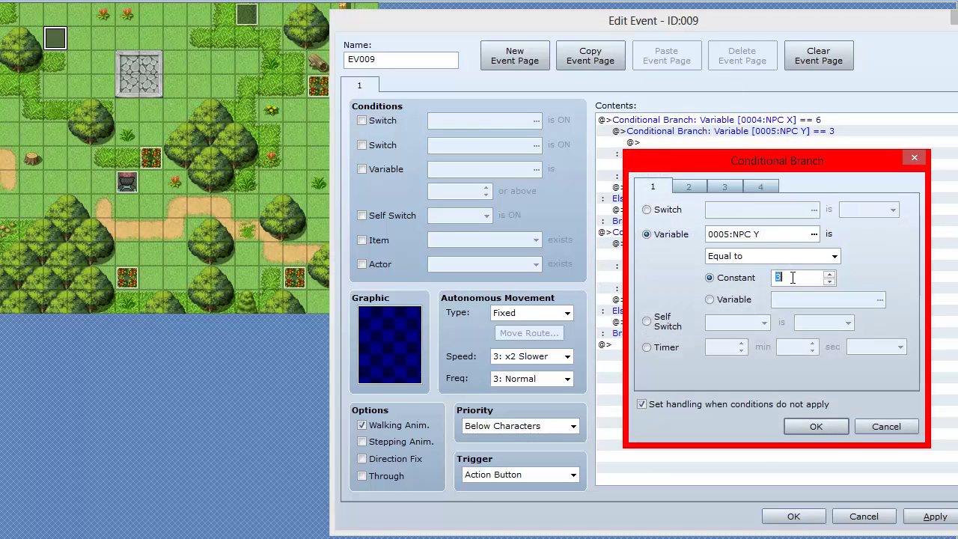
{"action": "left_click", "coordinate": [813, 424]}
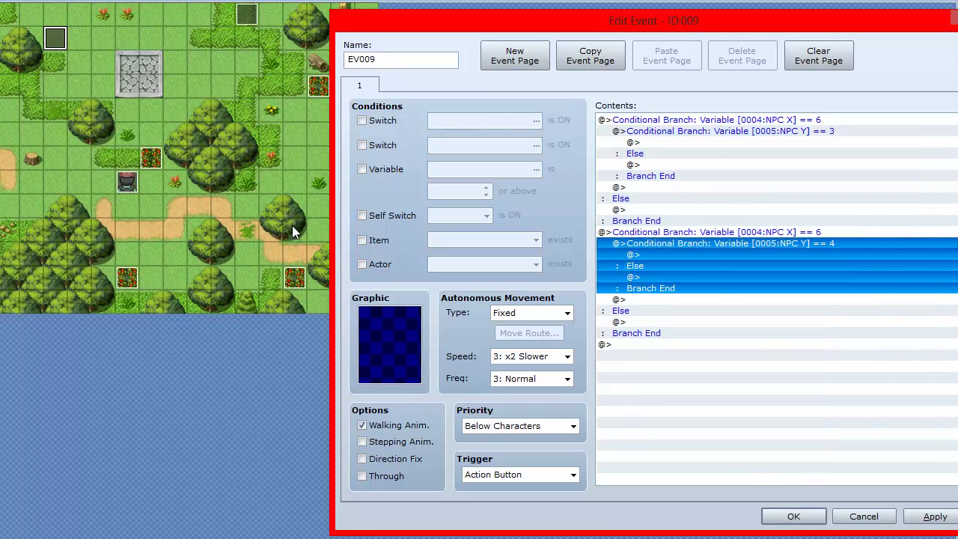
{"action": "left_click", "coordinate": [792, 517]}
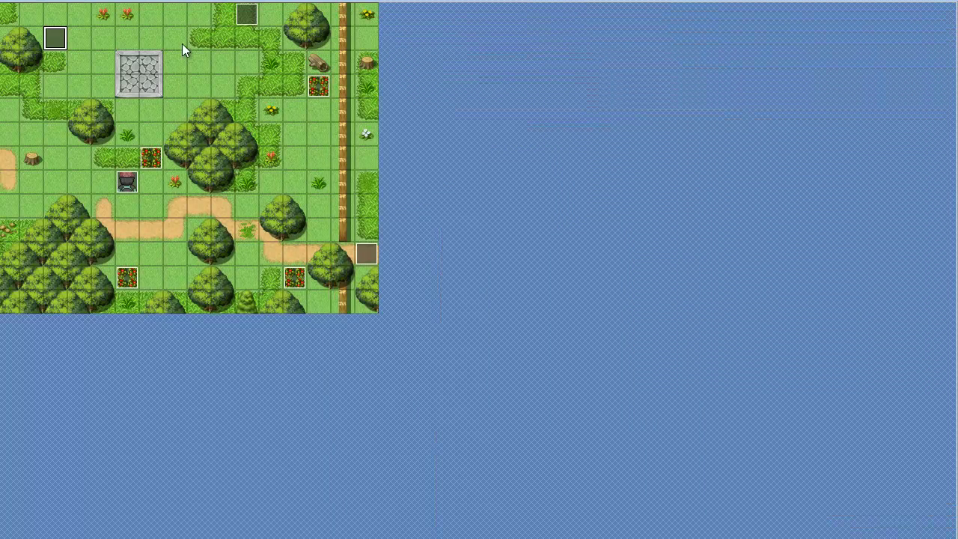
- Check the lower-right stone floor tile's coordinates, reopen EV009 and set the second NPC X branch's constant to 7
{"action": "left_click", "coordinate": [149, 90]}
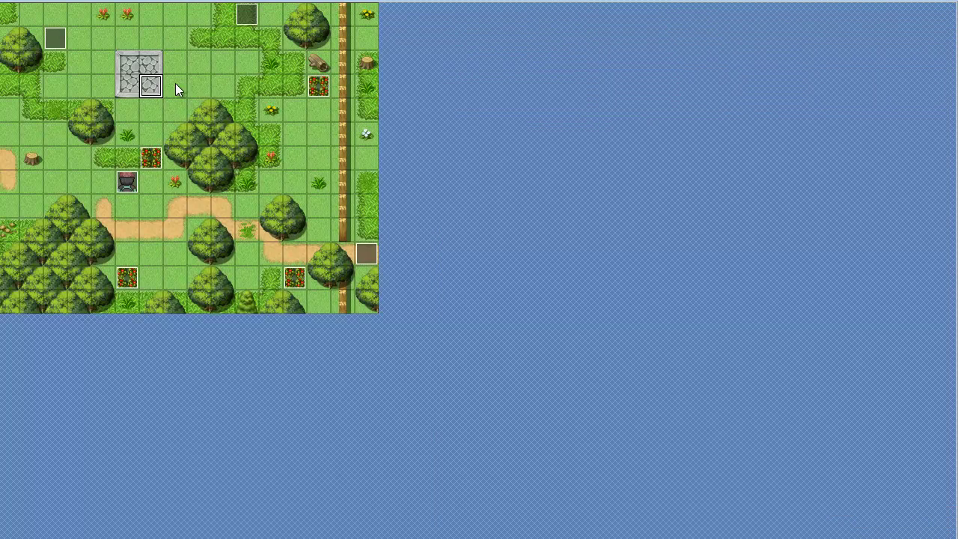
{"action": "double_click", "coordinate": [54, 38]}
{"action": "left_click", "coordinate": [528, 232]}
{"action": "double_click", "coordinate": [525, 225]}
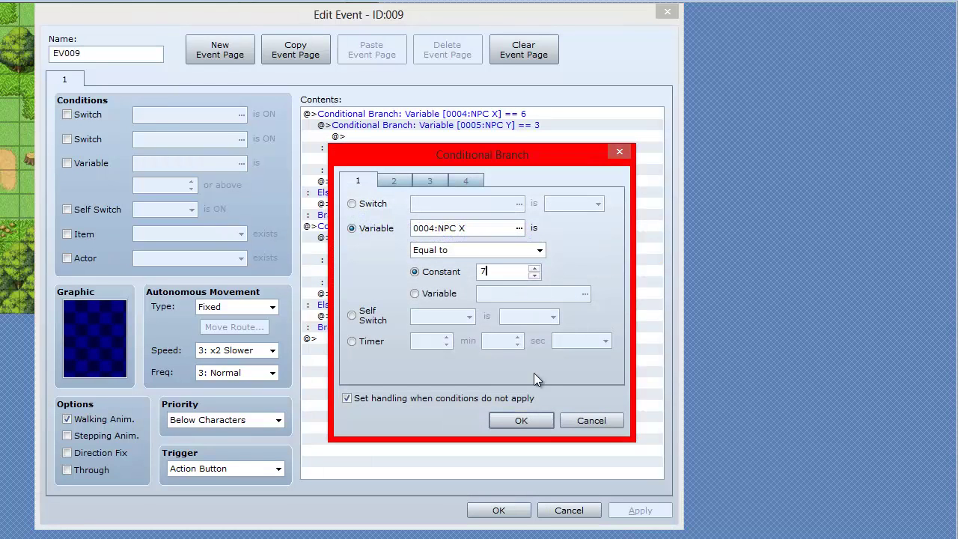
{"action": "left_click", "coordinate": [535, 423]}
- Set the nested NPC Y constant inside the second NPC X branch to 3
{"action": "left_click", "coordinate": [486, 235]}
{"action": "double_click", "coordinate": [486, 237]}
{"action": "double_click", "coordinate": [494, 272]}
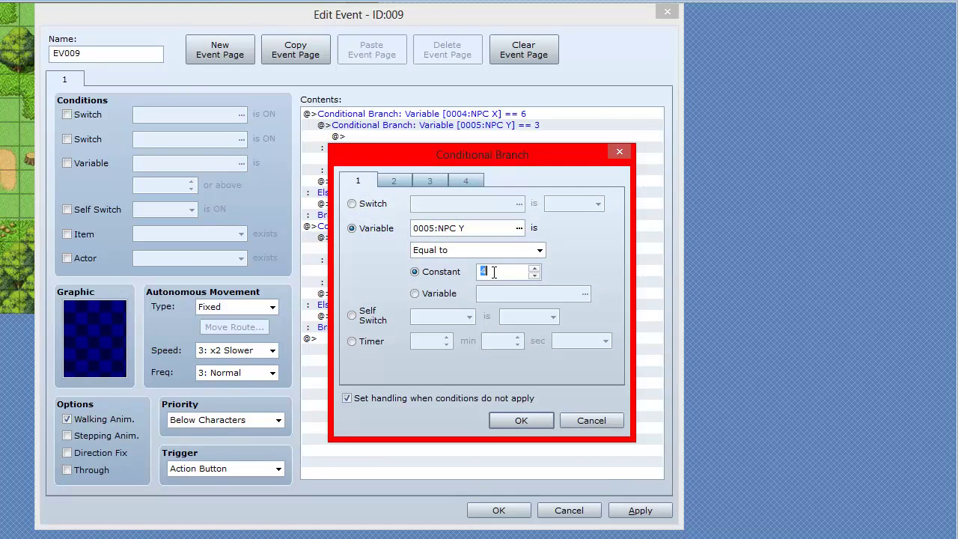
{"action": "left_click", "coordinate": [522, 420]}
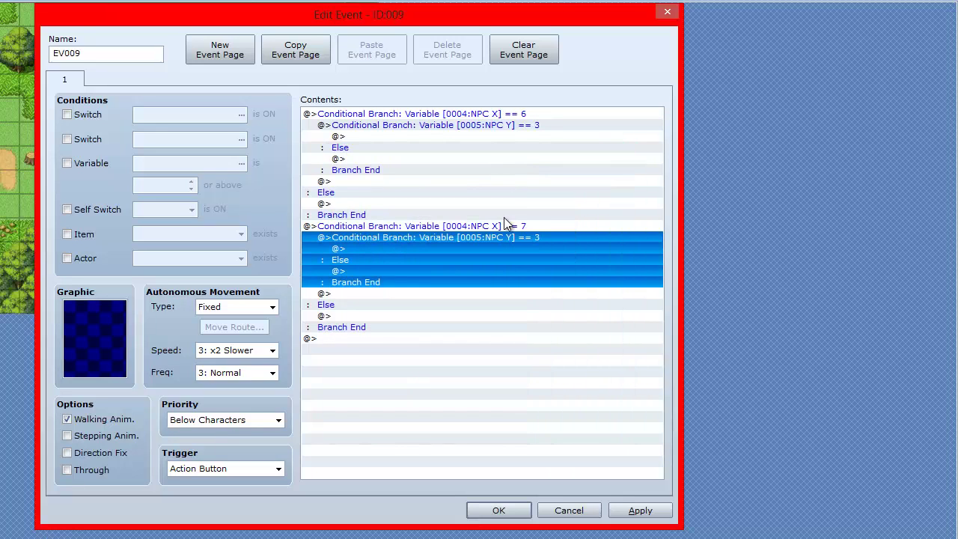
- Copy the NPC X equals 7 branch with its nested branch and paste it at the end of the contents
{"action": "left_click", "coordinate": [503, 225]}
{"action": "key", "text": "ctrl+c"}
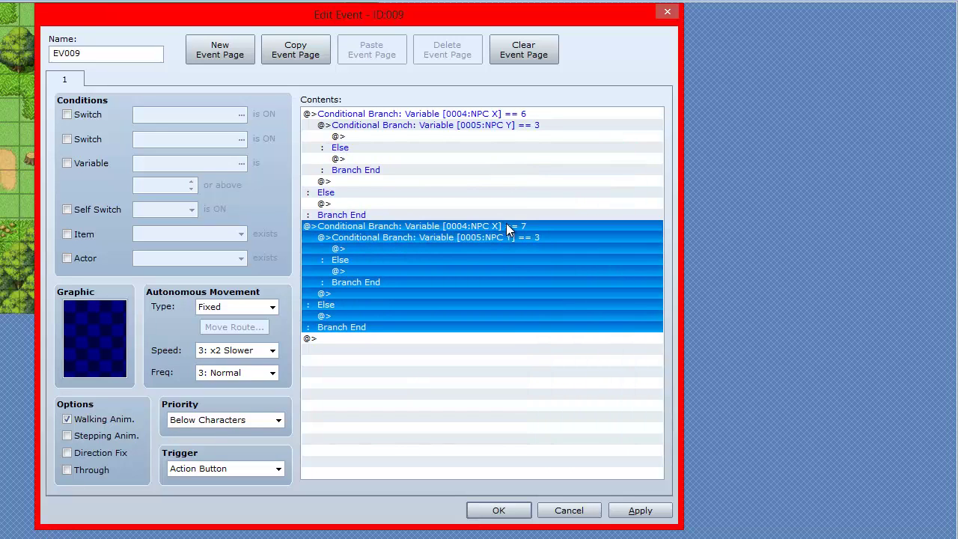
{"action": "left_click", "coordinate": [412, 340]}
{"action": "key", "text": "ctrl+v"}
- Set the third NPC X branch's constant to 6
{"action": "left_click", "coordinate": [427, 342]}
{"action": "double_click", "coordinate": [427, 342]}
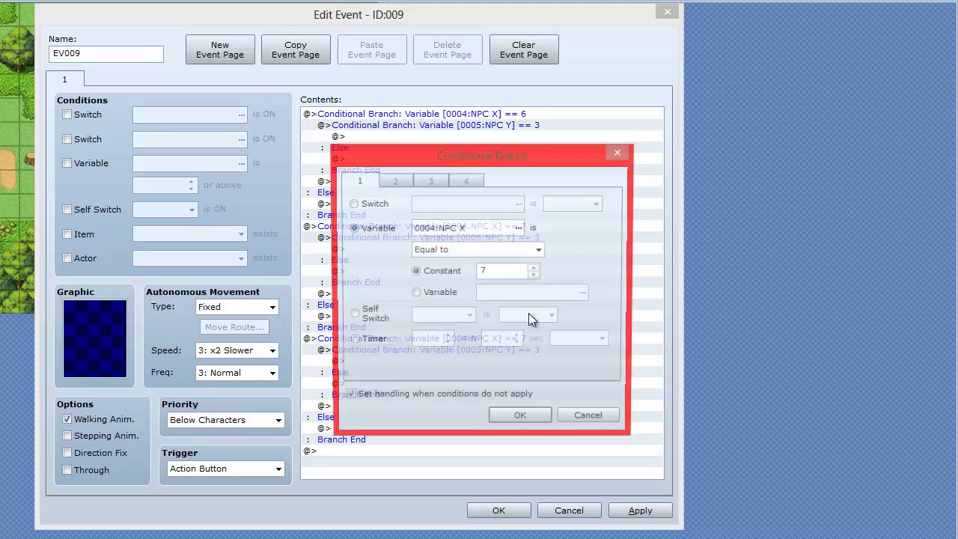
{"action": "double_click", "coordinate": [510, 272]}
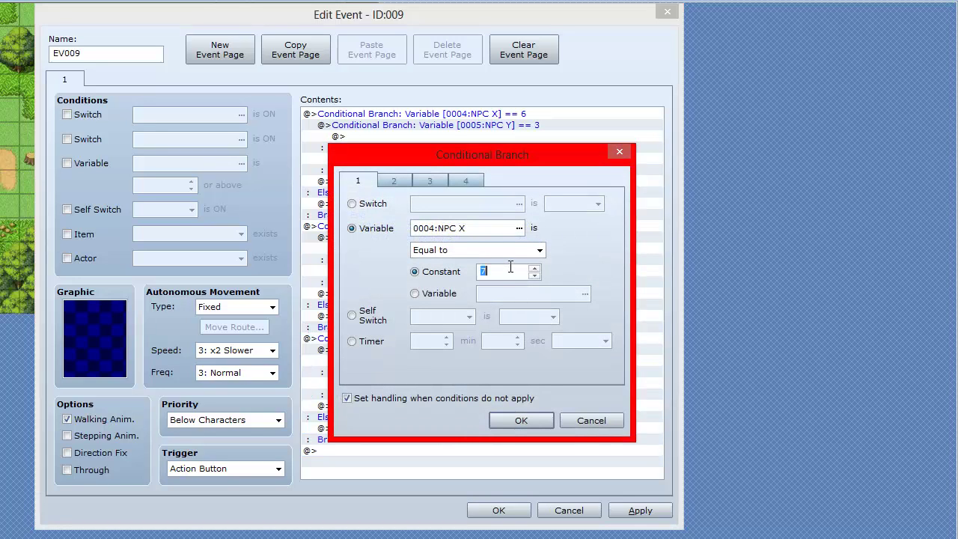
{"action": "type", "text": "6"}
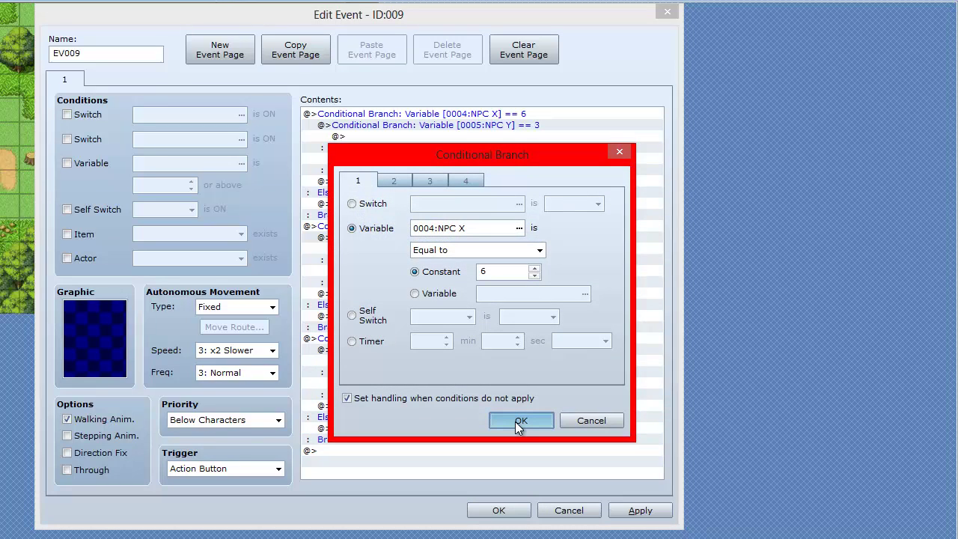
{"action": "left_click", "coordinate": [518, 422]}
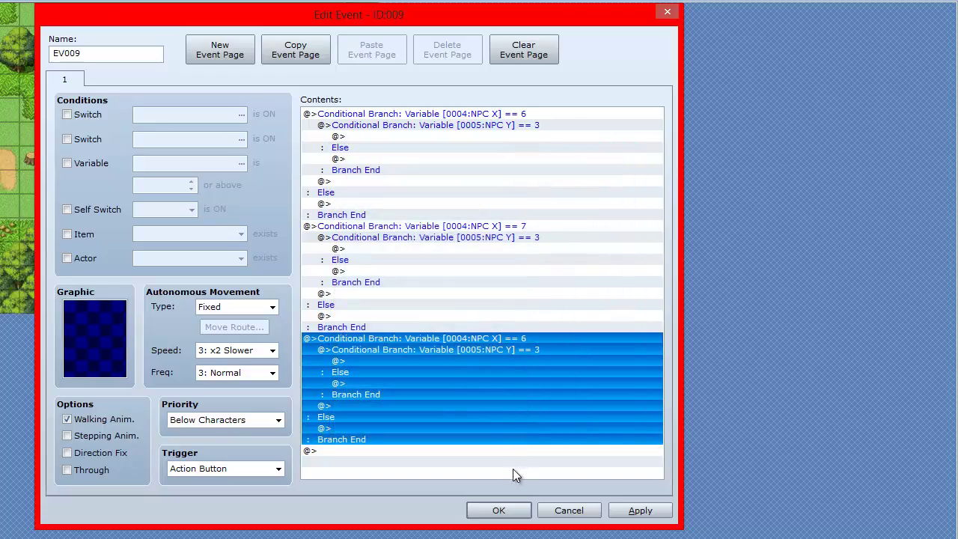
- Set the nested NPC Y constant inside the third NPC X branch to 2 and save the event
{"action": "left_click", "coordinate": [528, 351]}
{"action": "double_click", "coordinate": [528, 350]}
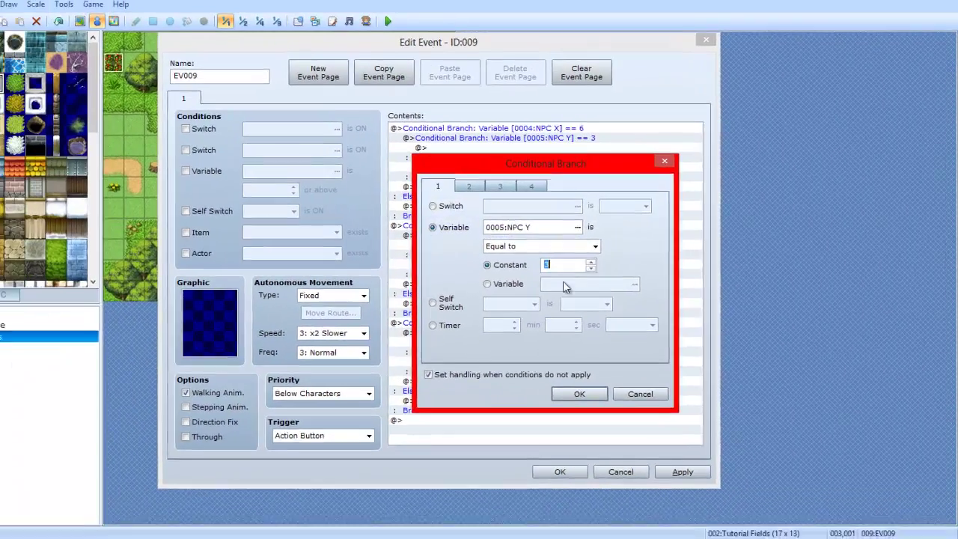
{"action": "type", "text": "2"}
{"action": "left_click", "coordinate": [579, 394]}
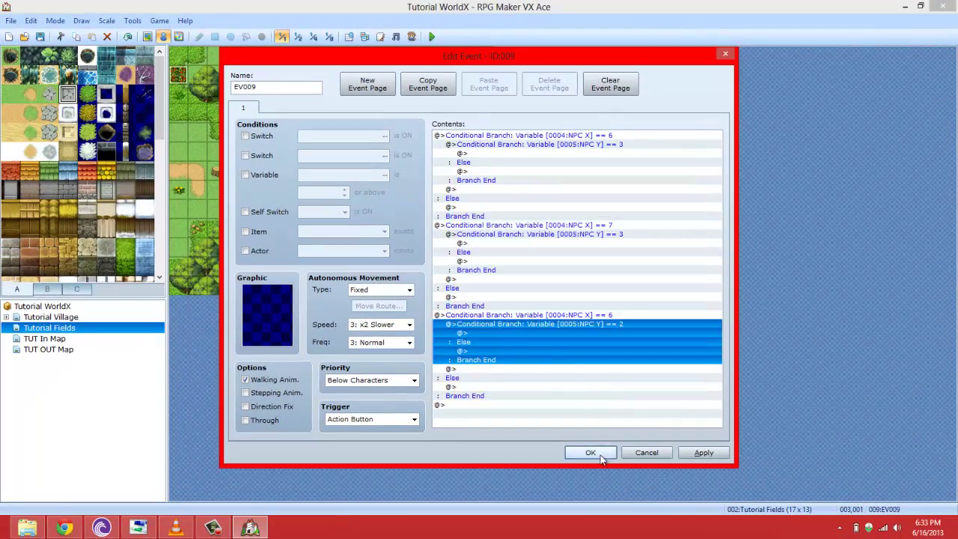
{"action": "left_click", "coordinate": [591, 453]}
- Check the upper stone floor tiles' coordinates, reopen EV009 and duplicate the third NPC X branch at the end of the contents
{"action": "left_click", "coordinate": [293, 95]}
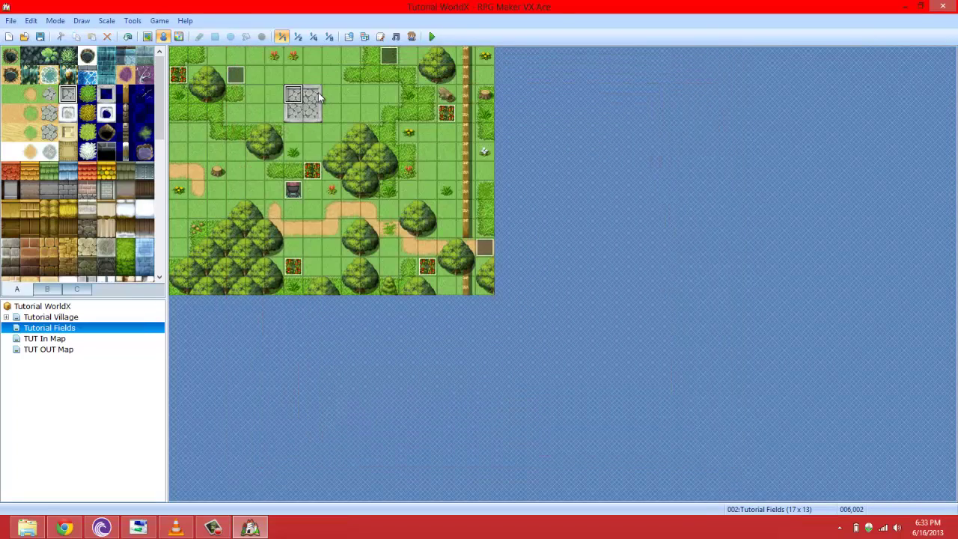
{"action": "left_click", "coordinate": [318, 93]}
{"action": "double_click", "coordinate": [236, 76]}
{"action": "left_click", "coordinate": [582, 314]}
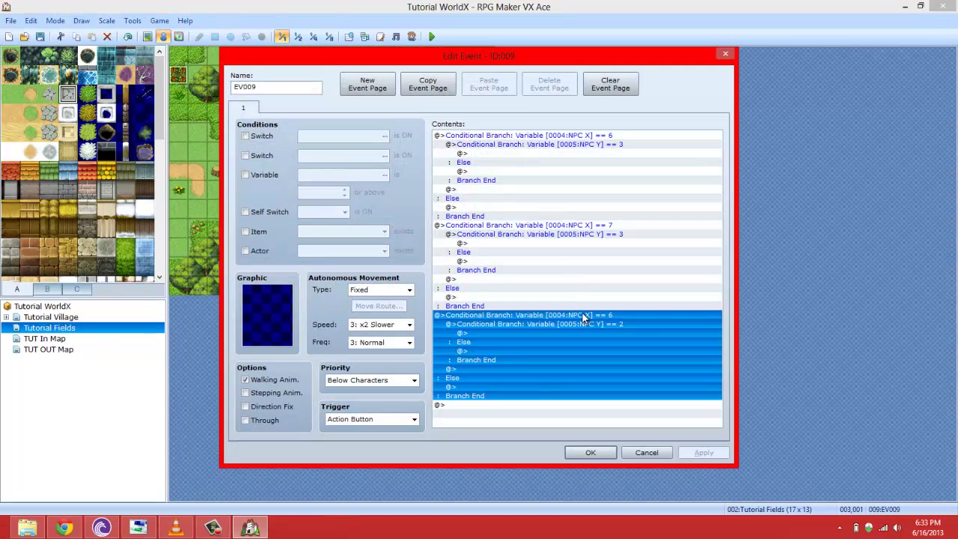
{"action": "key", "text": "ctrl+c"}
{"action": "left_click", "coordinate": [504, 405]}
{"action": "key", "text": "ctrl+v"}
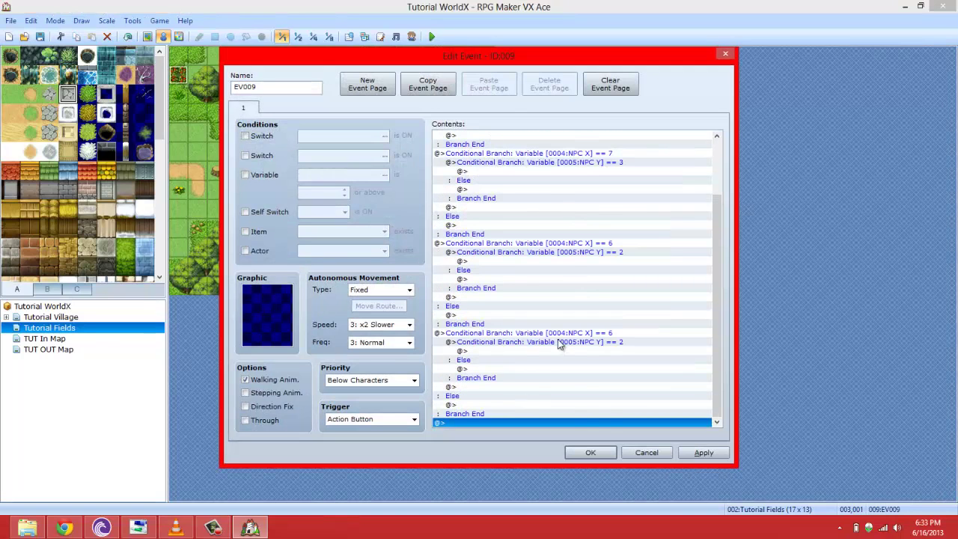
- Set the fourth NPC X branch's constant to 7
{"action": "double_click", "coordinate": [580, 334]}
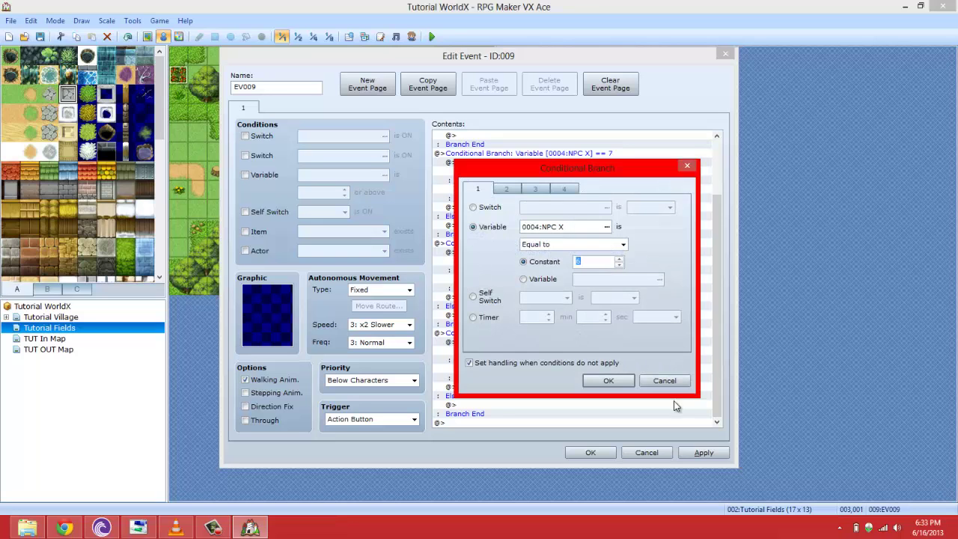
{"action": "left_click", "coordinate": [665, 381]}
{"action": "left_click", "coordinate": [605, 343]}
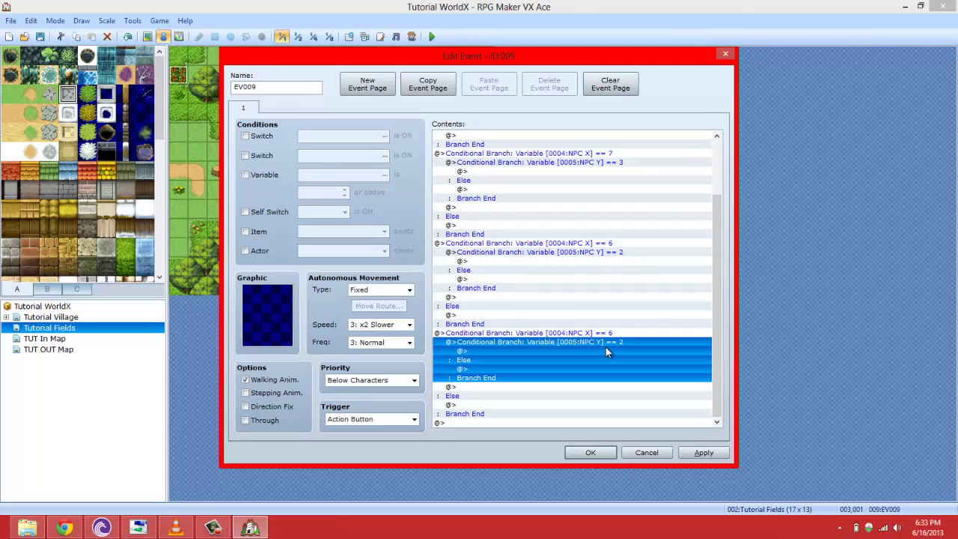
{"action": "double_click", "coordinate": [599, 334]}
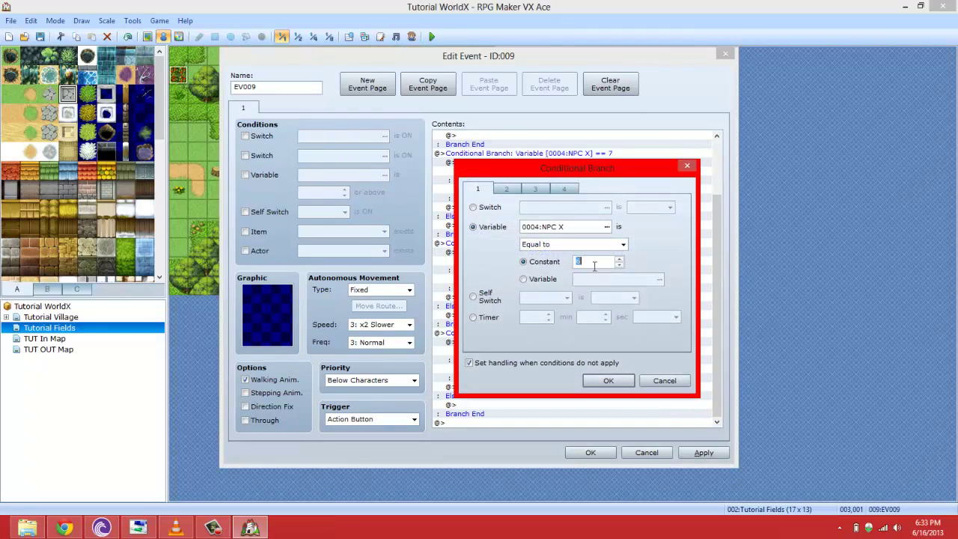
{"action": "type", "text": "7"}
{"action": "left_click", "coordinate": [603, 380]}
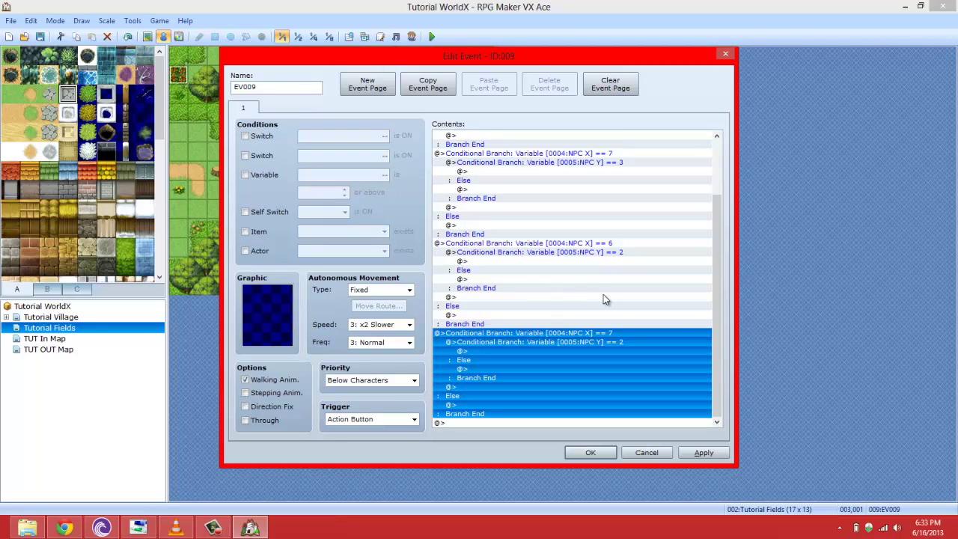
- Cut the fourth NPC X branch and paste it back at the end of the event contents
{"action": "left_click", "coordinate": [641, 260]}
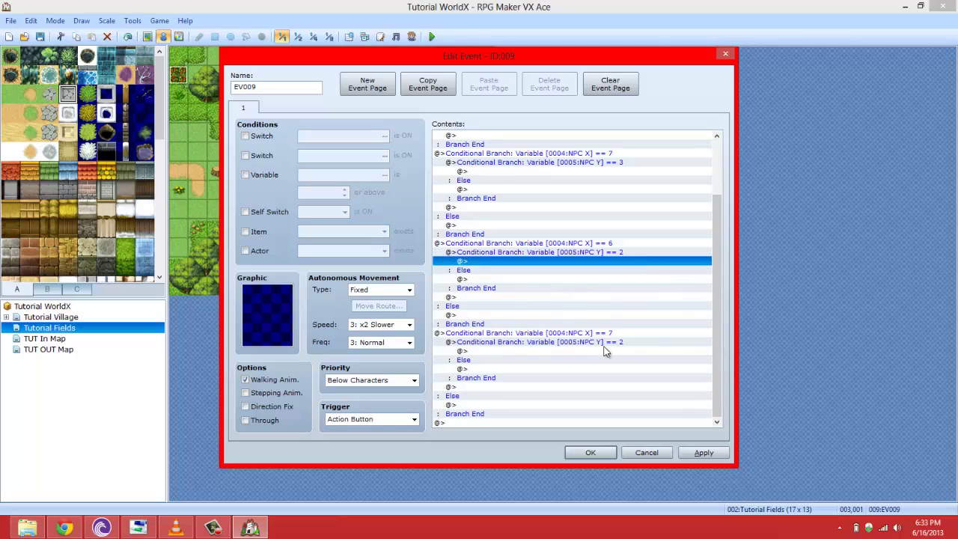
{"action": "left_click", "coordinate": [599, 325]}
{"action": "left_click", "coordinate": [603, 333]}
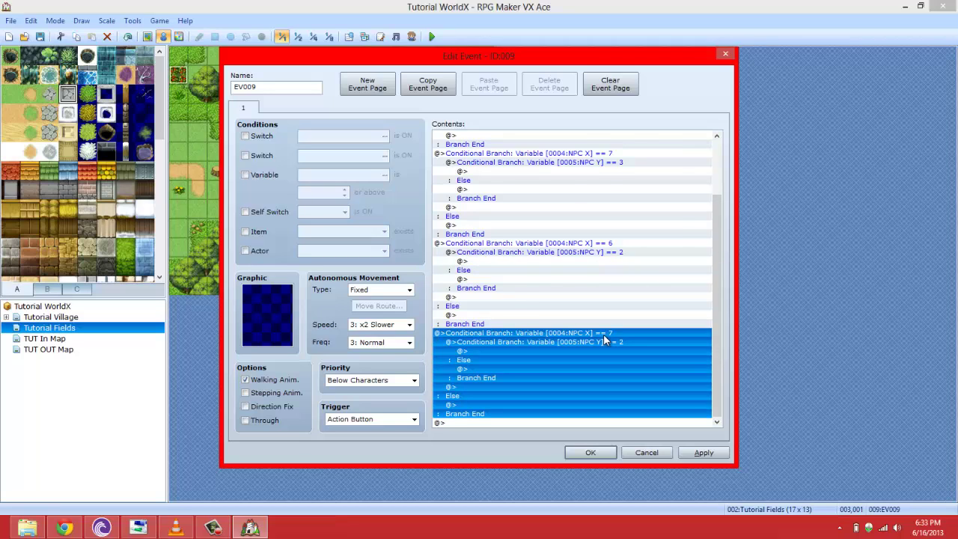
{"action": "key", "text": "Delete"}
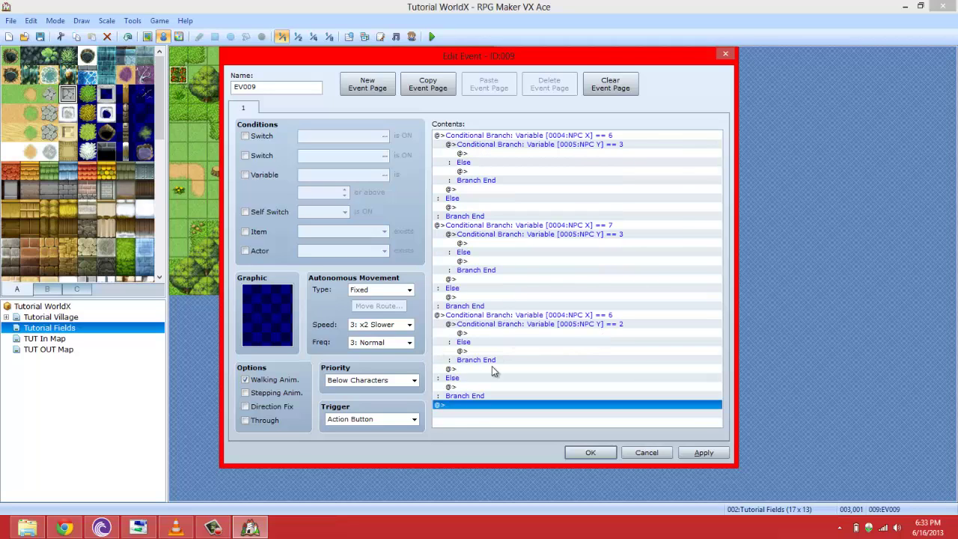
{"action": "left_click", "coordinate": [498, 298]}
{"action": "left_click", "coordinate": [503, 316]}
{"action": "left_click", "coordinate": [504, 325]}
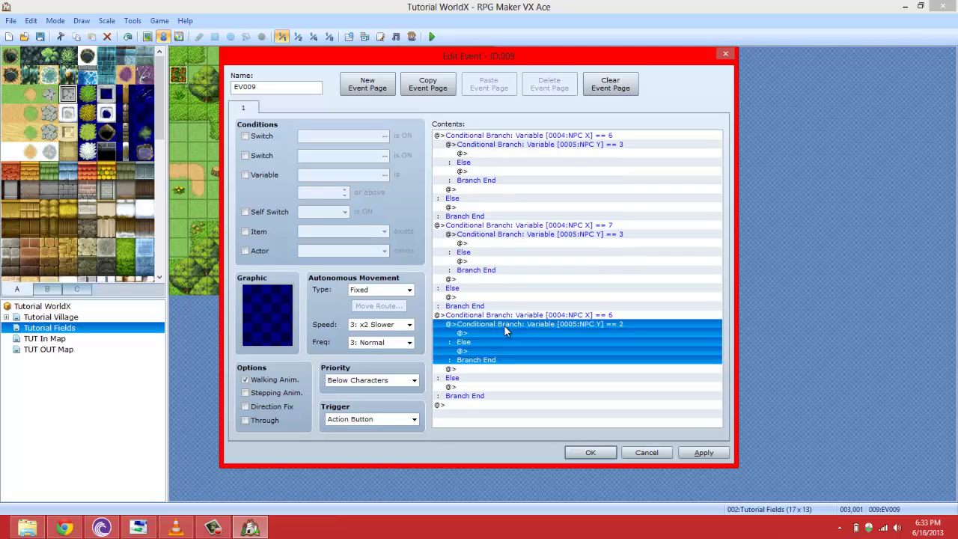
{"action": "left_click", "coordinate": [487, 351]}
{"action": "left_click", "coordinate": [464, 407]}
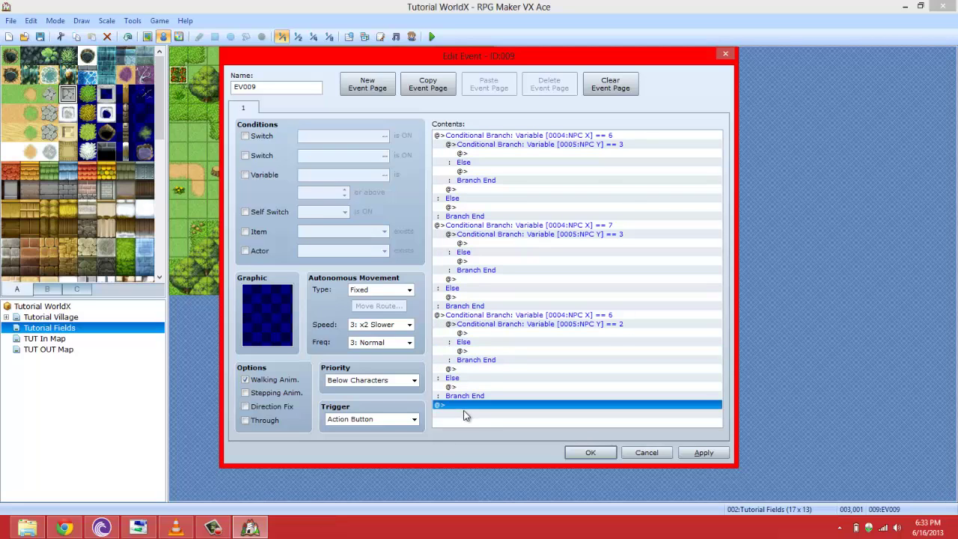
{"action": "key", "text": "ctrl+v"}
{"action": "scroll", "coordinate": [494, 341], "scroll_direction": "up", "scroll_amount": 3}
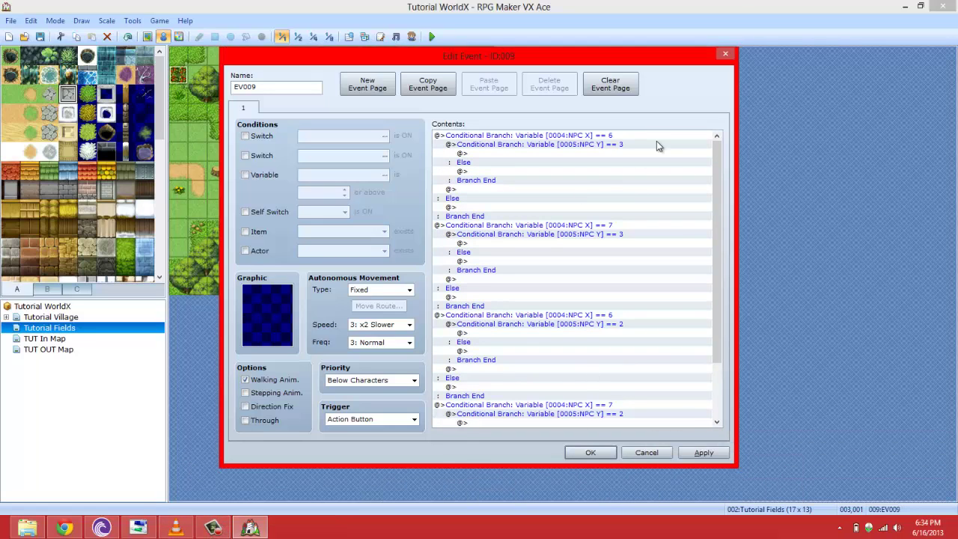
{"action": "left_click", "coordinate": [527, 155]}
{"action": "left_click", "coordinate": [554, 135]}
{"action": "left_click", "coordinate": [523, 154]}
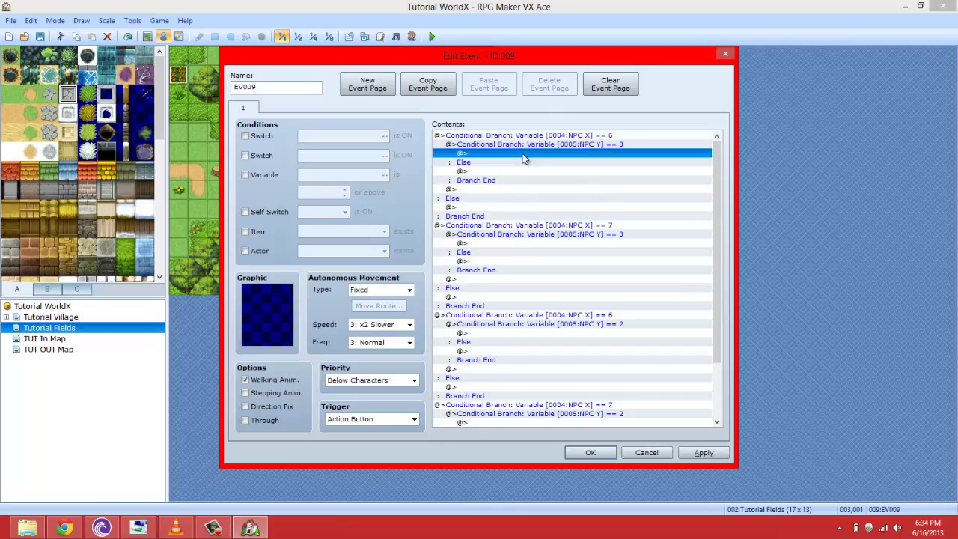
{"action": "left_click", "coordinate": [505, 146]}
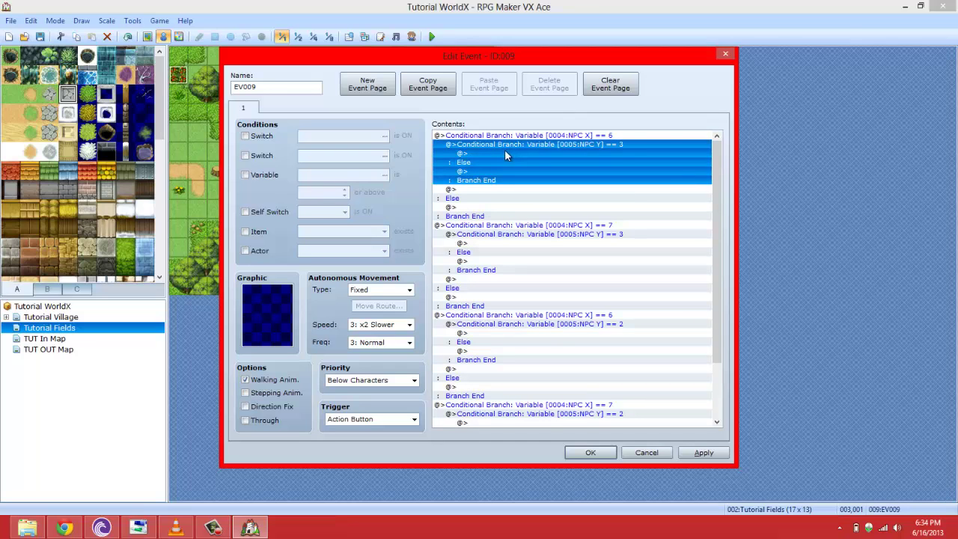
{"action": "left_click", "coordinate": [505, 154]}
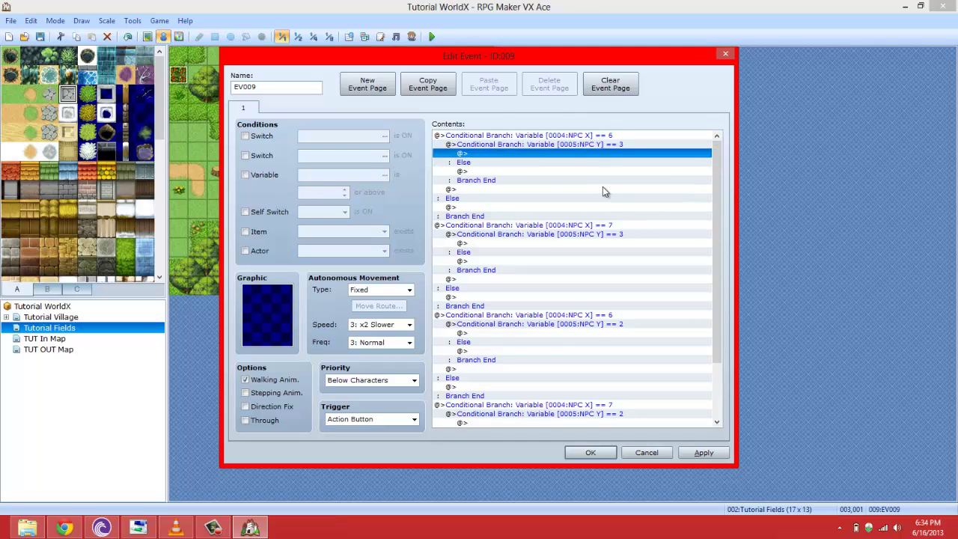
- Move the event editor clear of the map and set EV009's trigger to Parallel Process
{"action": "left_click_drag", "start_coordinate": [524, 55], "coordinate": [747, 15]}
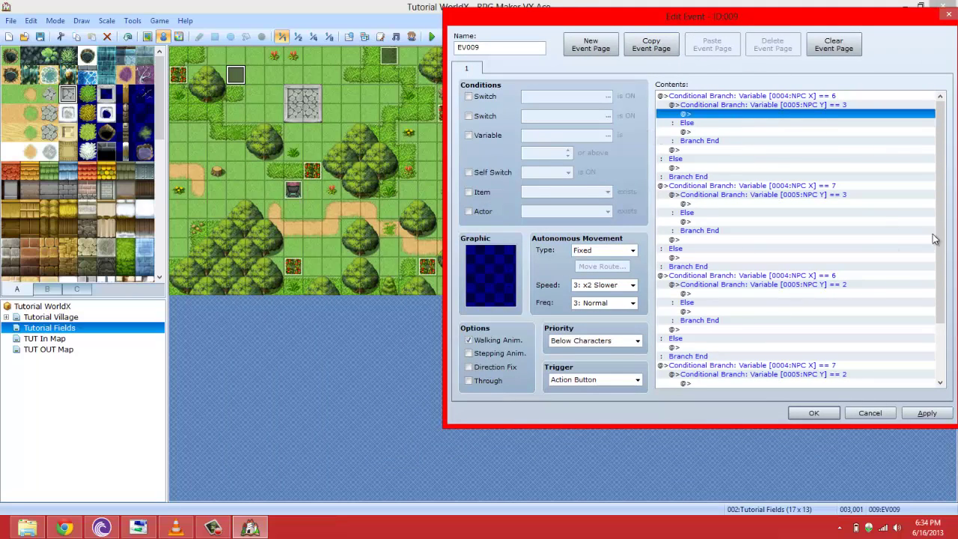
{"action": "left_click", "coordinate": [613, 380]}
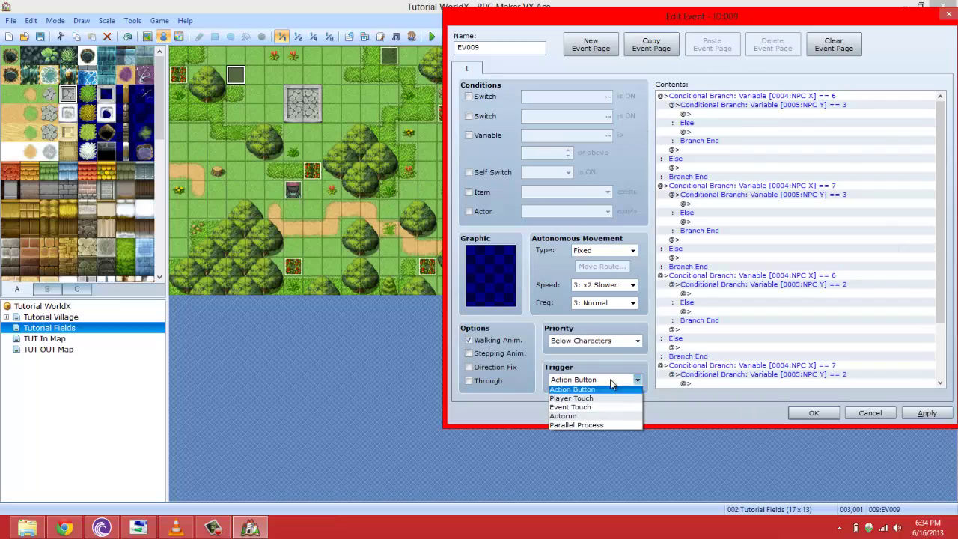
{"action": "left_click", "coordinate": [569, 427]}
{"action": "left_click", "coordinate": [754, 116]}
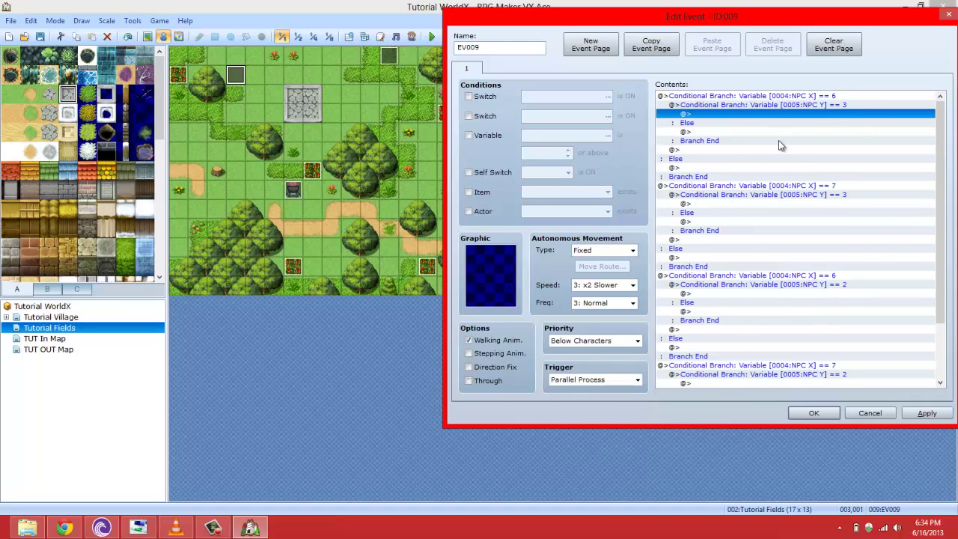
{"action": "left_click", "coordinate": [726, 96]}
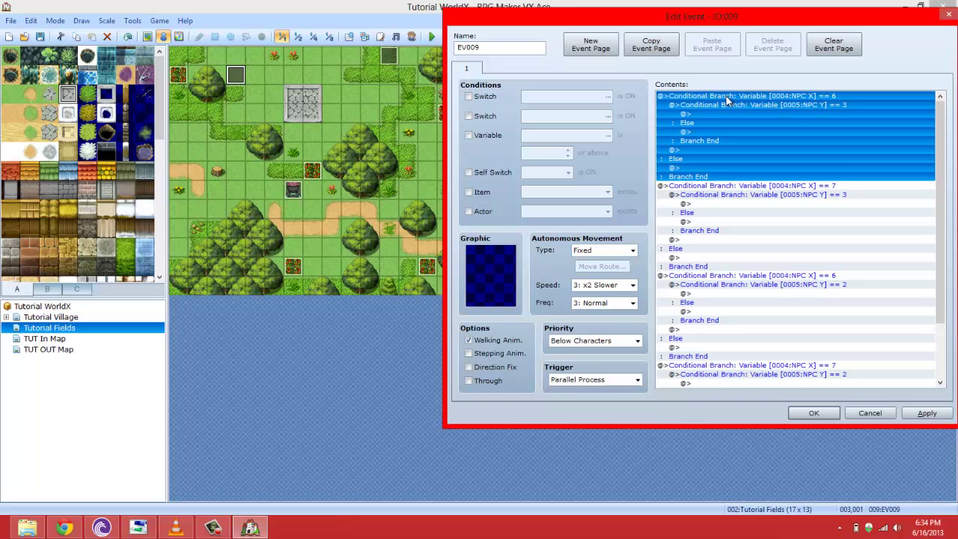
{"action": "right_click", "coordinate": [726, 96]}
{"action": "left_click", "coordinate": [751, 120]}
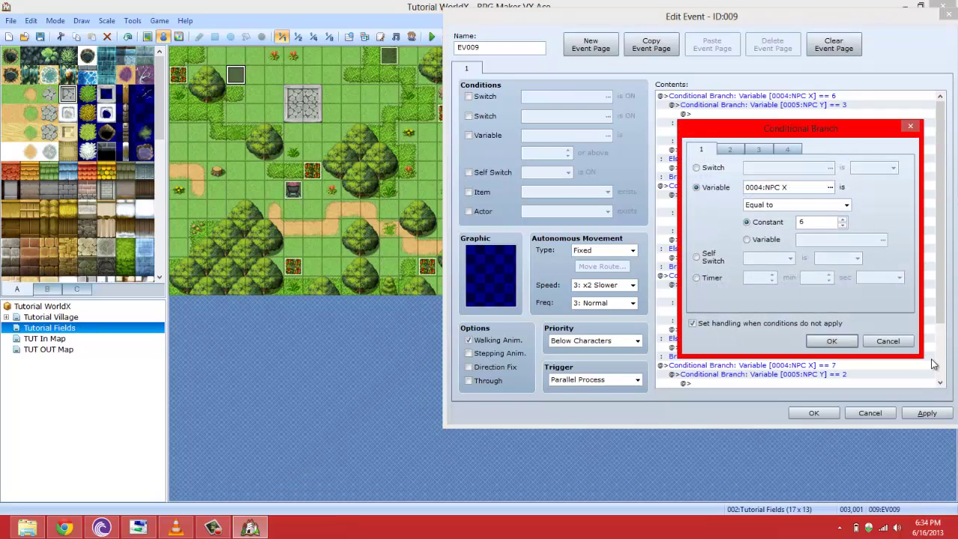
{"action": "left_click", "coordinate": [888, 339]}
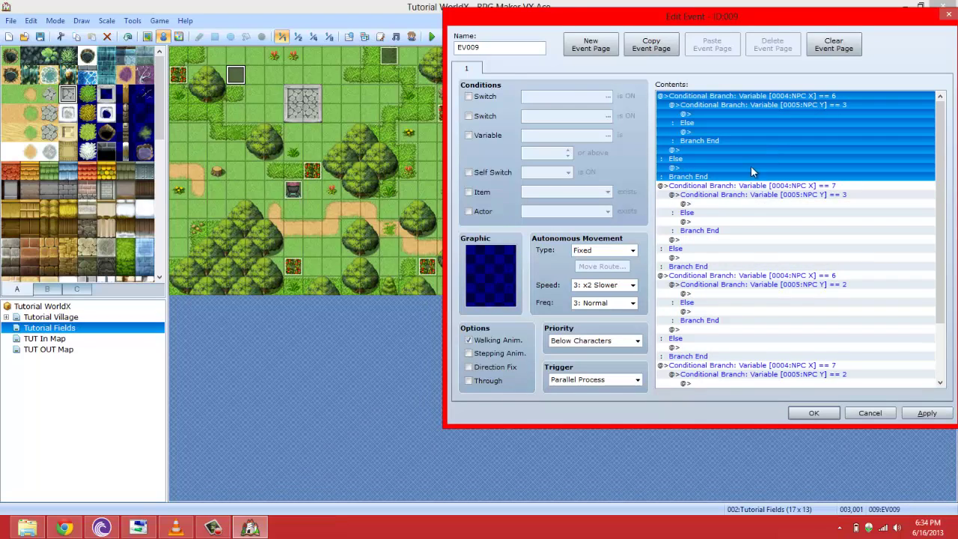
{"action": "left_click", "coordinate": [704, 207]}
{"action": "left_click", "coordinate": [696, 249]}
{"action": "left_click", "coordinate": [704, 277]}
{"action": "left_click", "coordinate": [872, 150]}
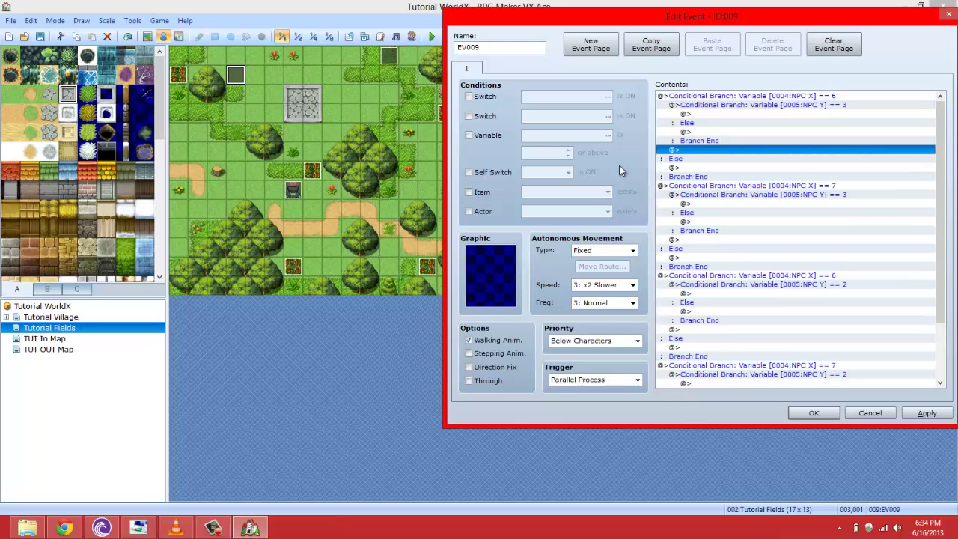
- Inside the first nested NPC Y branch, add a Control Switches command turning ON switch 0005, named NPC IN SQUARE
{"action": "right_click", "coordinate": [691, 114]}
{"action": "left_click", "coordinate": [700, 123]}
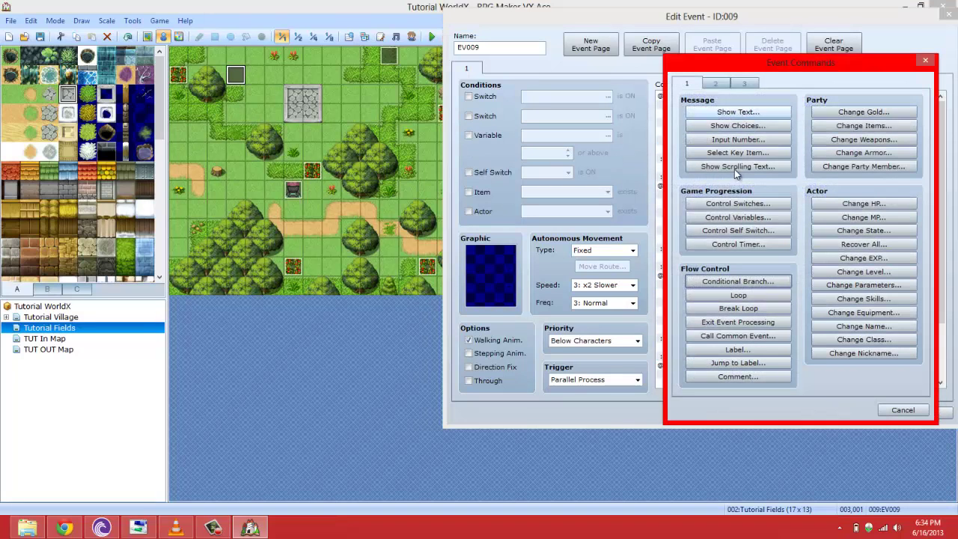
{"action": "left_click", "coordinate": [750, 203]}
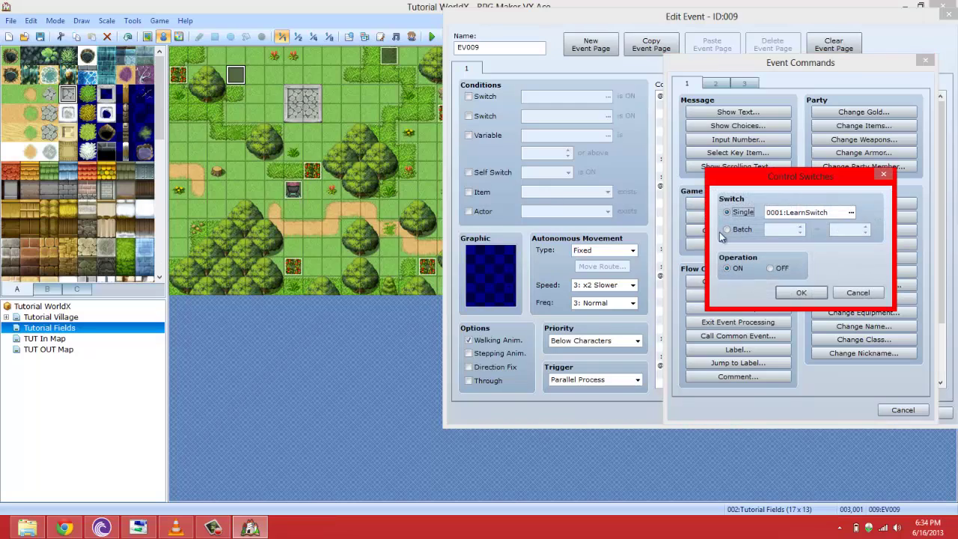
{"action": "left_click", "coordinate": [851, 214]}
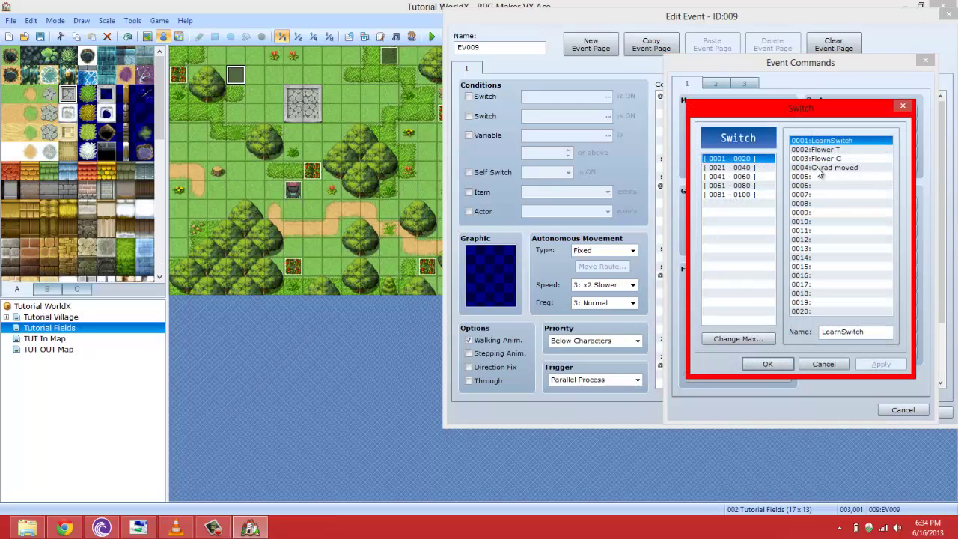
{"action": "left_click", "coordinate": [820, 178]}
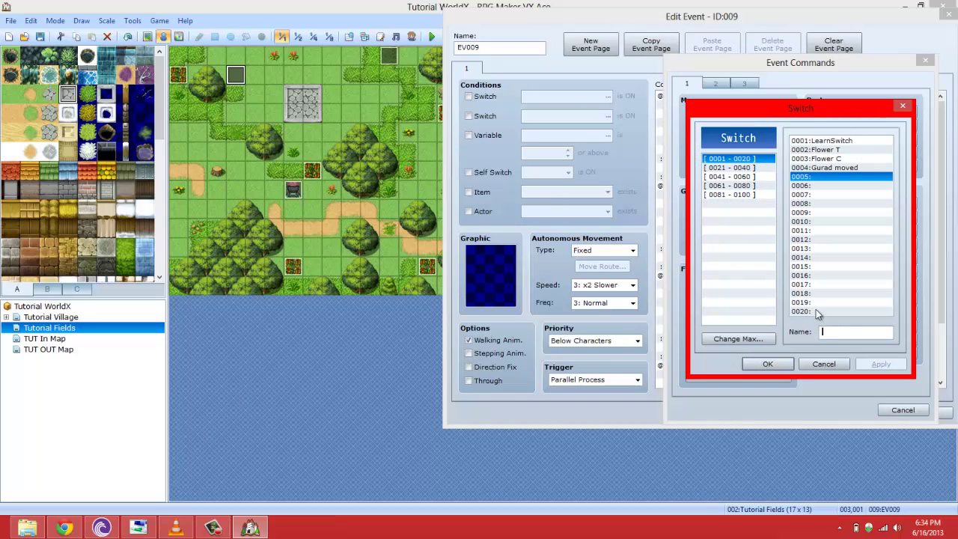
{"action": "type", "text": "NPC IN SQUARE"}
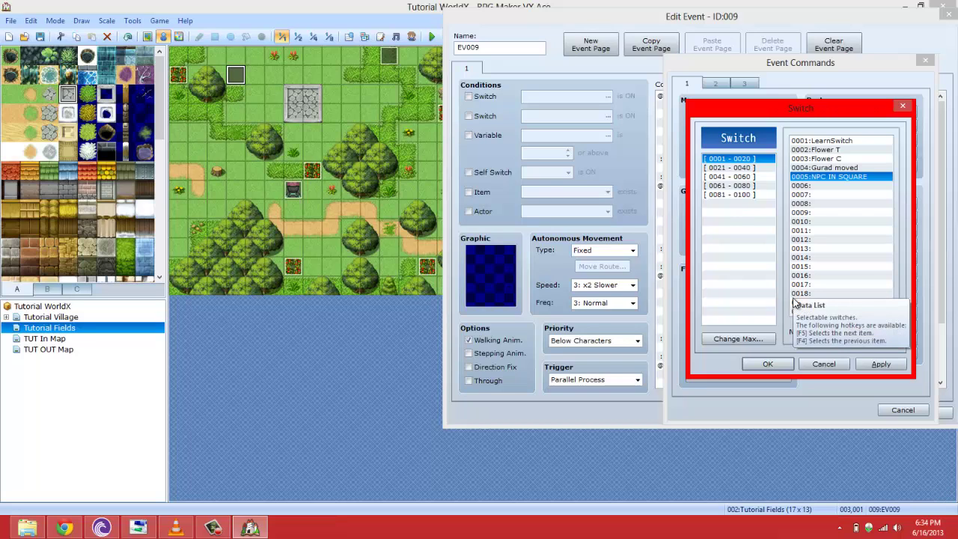
{"action": "left_click", "coordinate": [771, 366]}
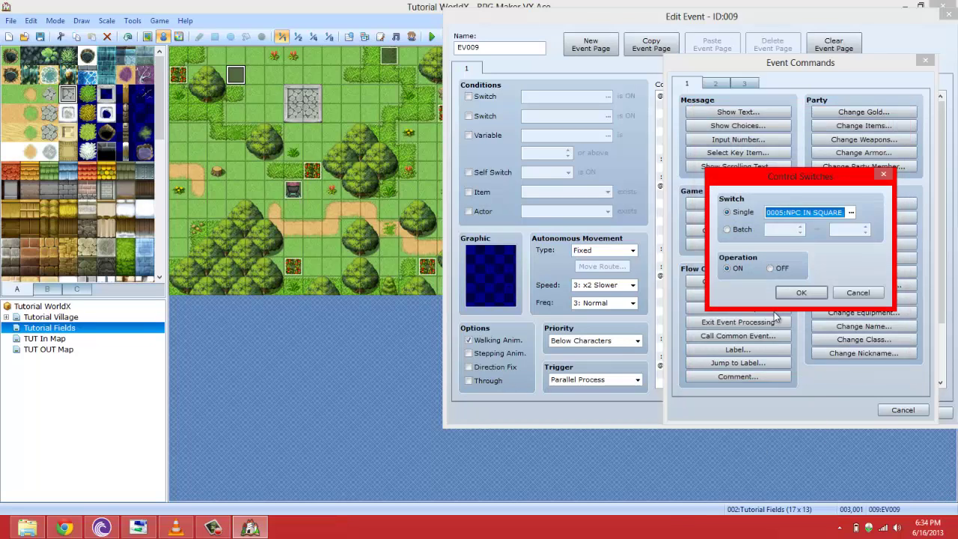
{"action": "left_click", "coordinate": [808, 291]}
- Copy the NPC IN SQUARE switch command into the other three nested NPC Y branches and save the event
{"action": "left_click", "coordinate": [737, 114]}
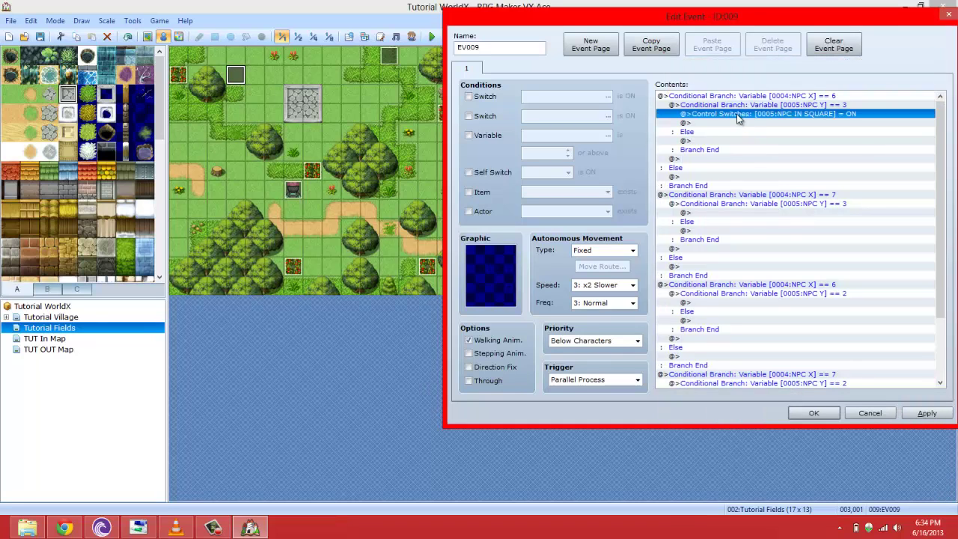
{"action": "key", "text": "ctrl+c"}
{"action": "left_click", "coordinate": [717, 213]}
{"action": "key", "text": "ctrl+v"}
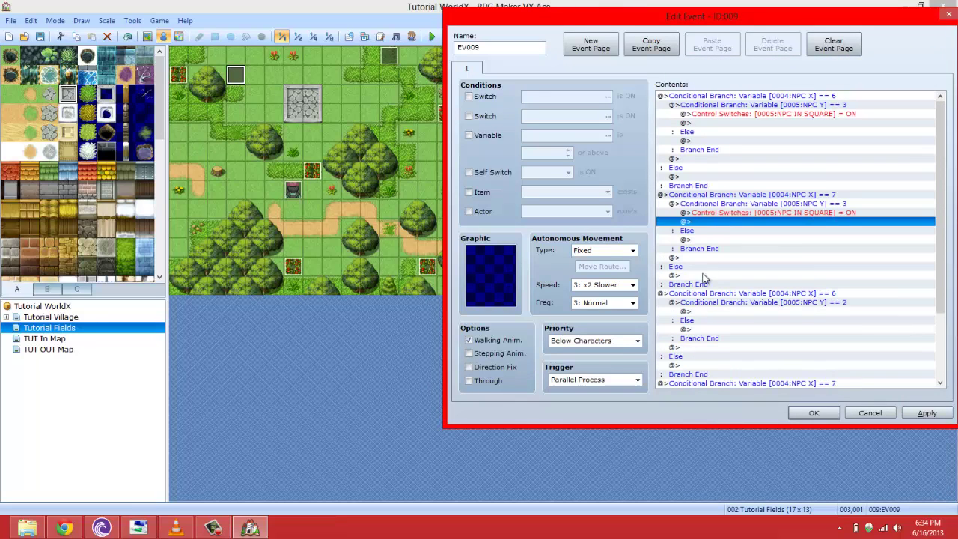
{"action": "left_click", "coordinate": [704, 312]}
{"action": "key", "text": "ctrl+v"}
{"action": "scroll", "coordinate": [704, 315], "scroll_direction": "down", "scroll_amount": 4}
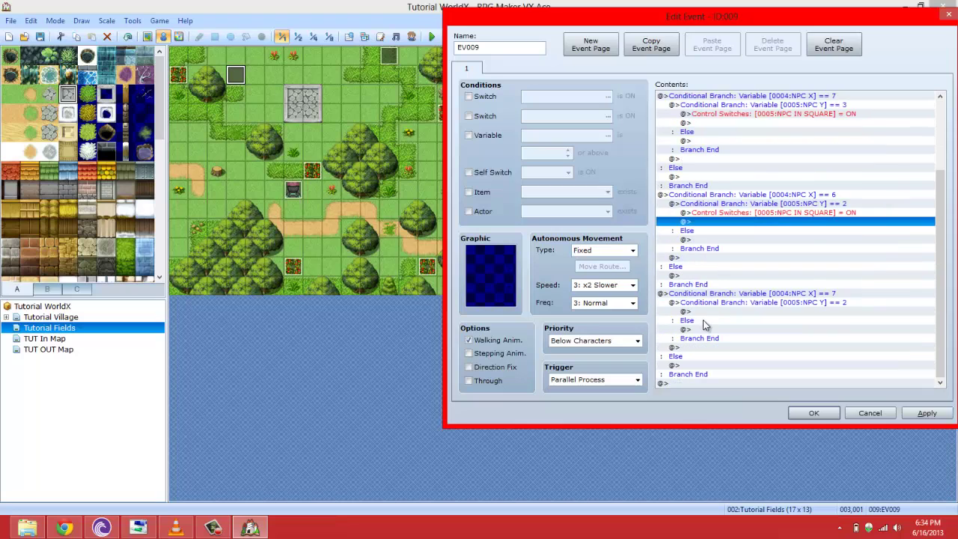
{"action": "left_click", "coordinate": [698, 313]}
{"action": "key", "text": "ctrl+v"}
{"action": "scroll", "coordinate": [659, 247], "scroll_direction": "up", "scroll_amount": 4}
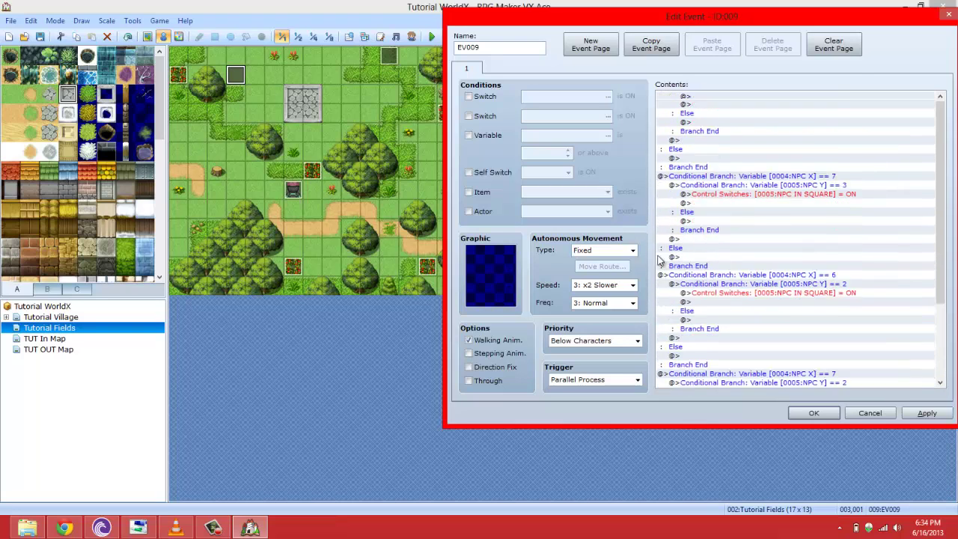
{"action": "left_click", "coordinate": [927, 413]}
{"action": "left_click", "coordinate": [813, 414]}
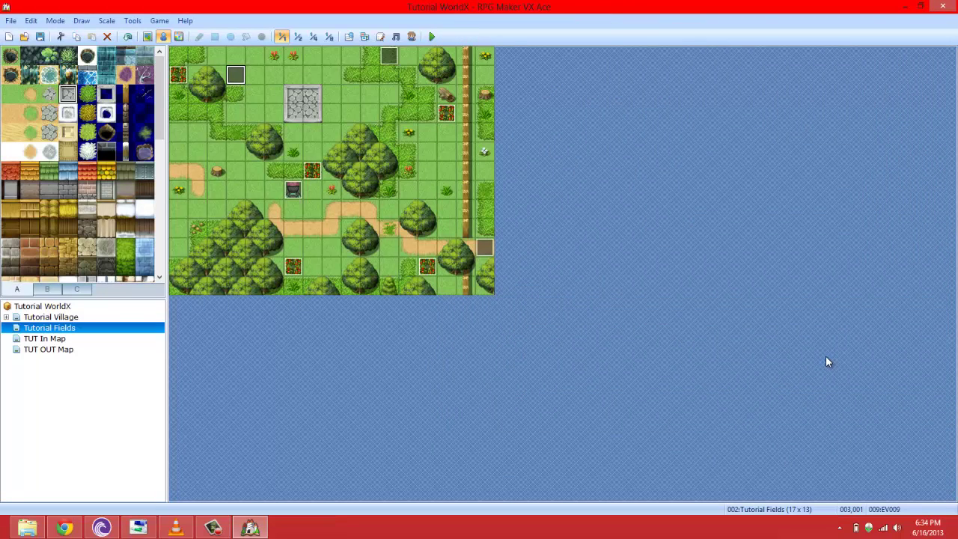
- Reopen EV009 and review the first NPC X branch with its nested NPC Y branch and switch command
{"action": "double_click", "coordinate": [235, 75]}
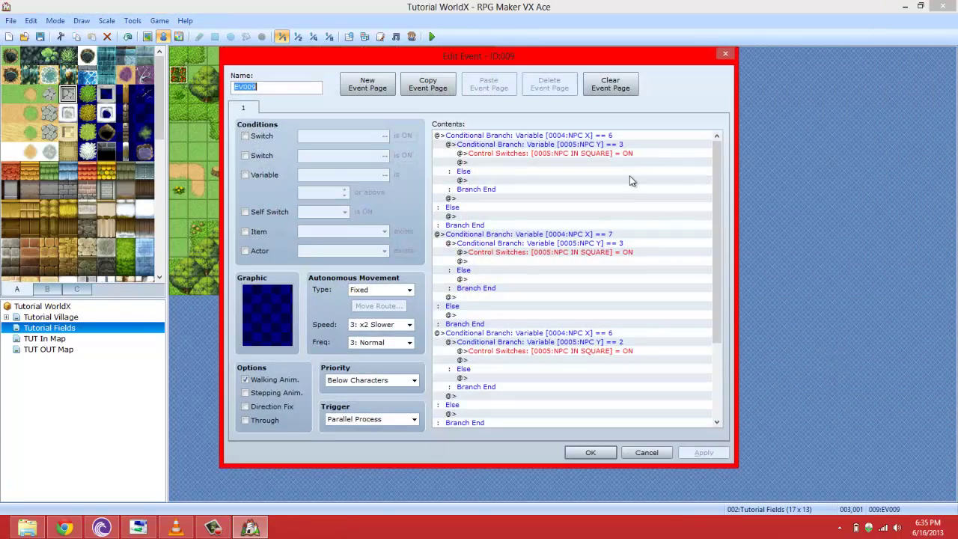
{"action": "left_click", "coordinate": [626, 154]}
{"action": "left_click", "coordinate": [626, 145]}
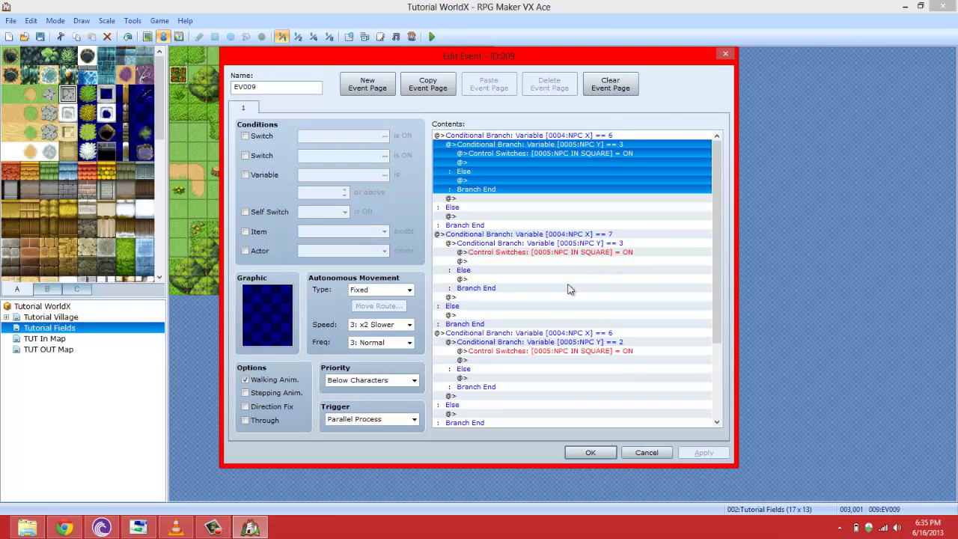
{"action": "left_click", "coordinate": [591, 453]}
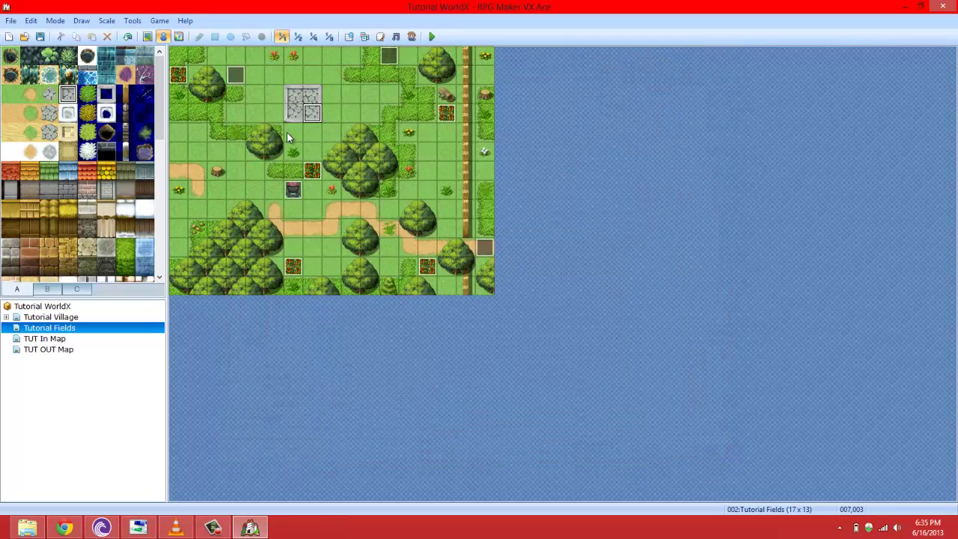
{"action": "left_click", "coordinate": [213, 527]}
{"action": "left_click", "coordinate": [213, 527]}
{"action": "left_click", "coordinate": [315, 93]}
{"action": "left_click", "coordinate": [232, 78]}
{"action": "left_click", "coordinate": [255, 113]}
- Move EV009 to the map's top row, directly beside the existing event there
{"action": "left_click_drag", "start_coordinate": [229, 73], "coordinate": [369, 56]}
{"action": "left_click", "coordinate": [299, 103]}
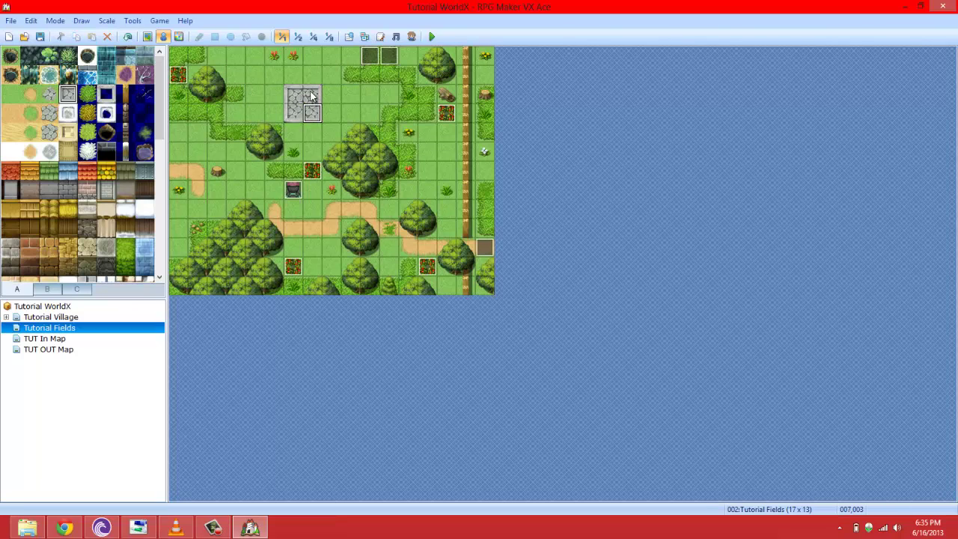
{"action": "left_click", "coordinate": [313, 95]}
- Create a new event at map position 009,000 and set its trigger to Autorun
{"action": "double_click", "coordinate": [343, 57]}
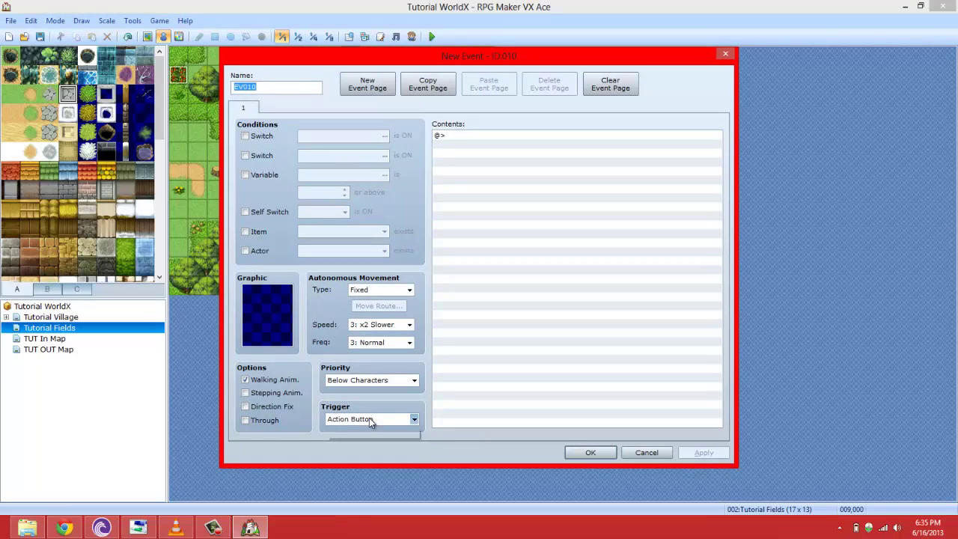
{"action": "left_click", "coordinate": [369, 418]}
{"action": "left_click", "coordinate": [370, 461]}
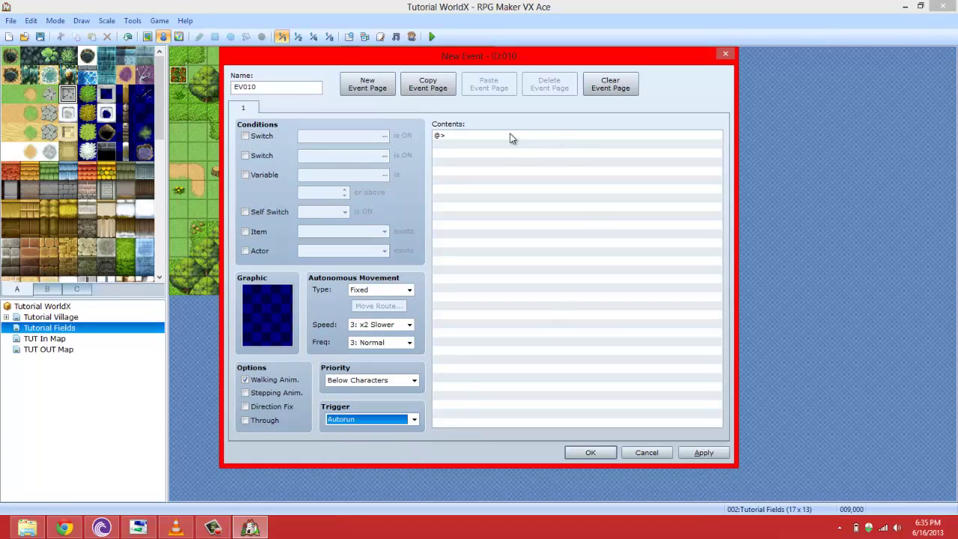
- Add a Show Text command with the message "NPC IN SQUARE!!!!!!" to the new event
{"action": "left_click", "coordinate": [507, 135]}
{"action": "right_click", "coordinate": [510, 136]}
{"action": "left_click", "coordinate": [524, 143]}
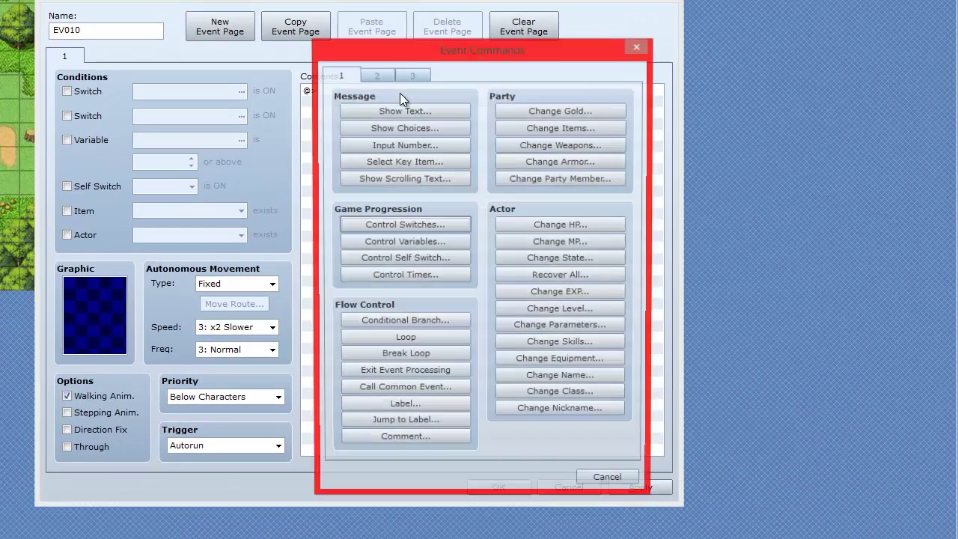
{"action": "left_click", "coordinate": [405, 111]}
{"action": "type", "text": "N"}
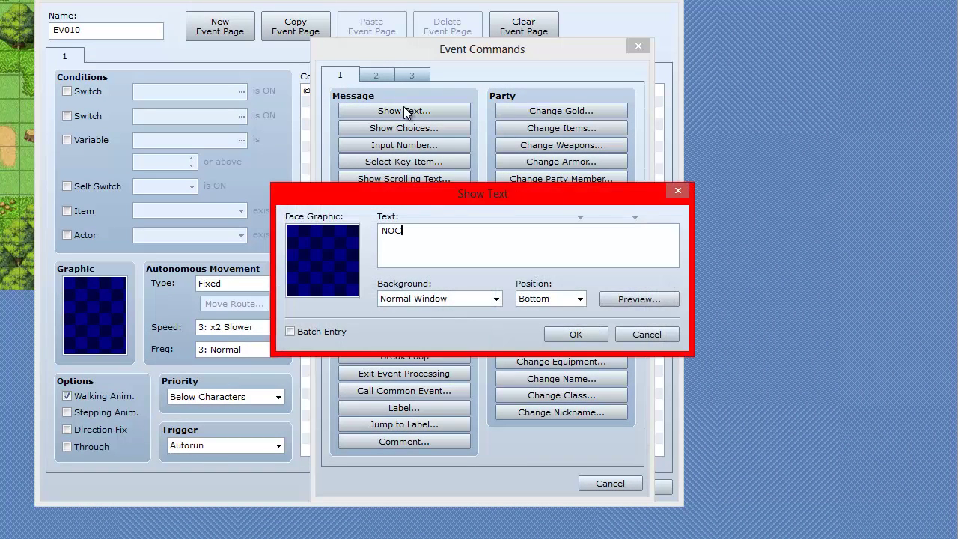
{"action": "type", "text": "PC IN SQUARE!!!!!!"}
{"action": "left_click", "coordinate": [575, 335]}
- Make the event page conditional on switch 0005:NPC IN SQUARE being ON
{"action": "left_click", "coordinate": [95, 94]}
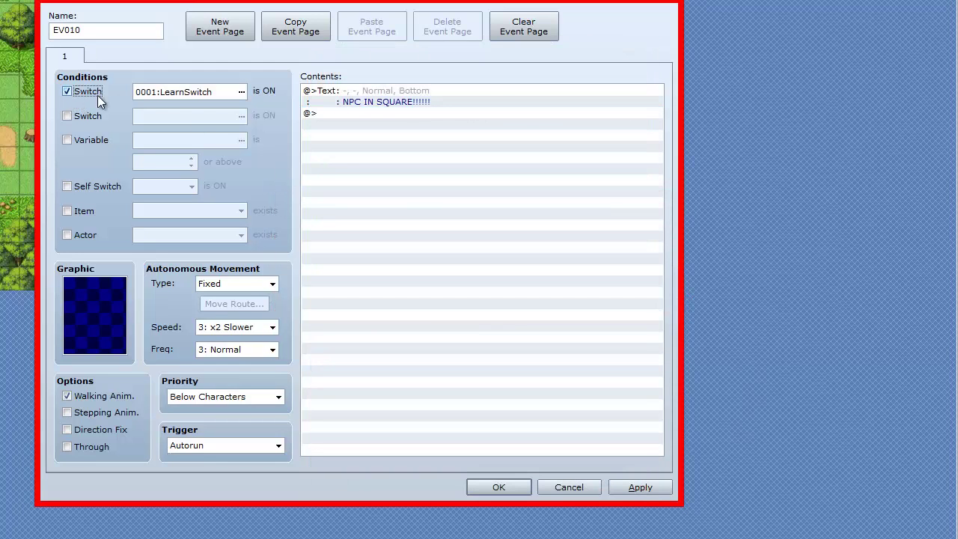
{"action": "left_click", "coordinate": [242, 92]}
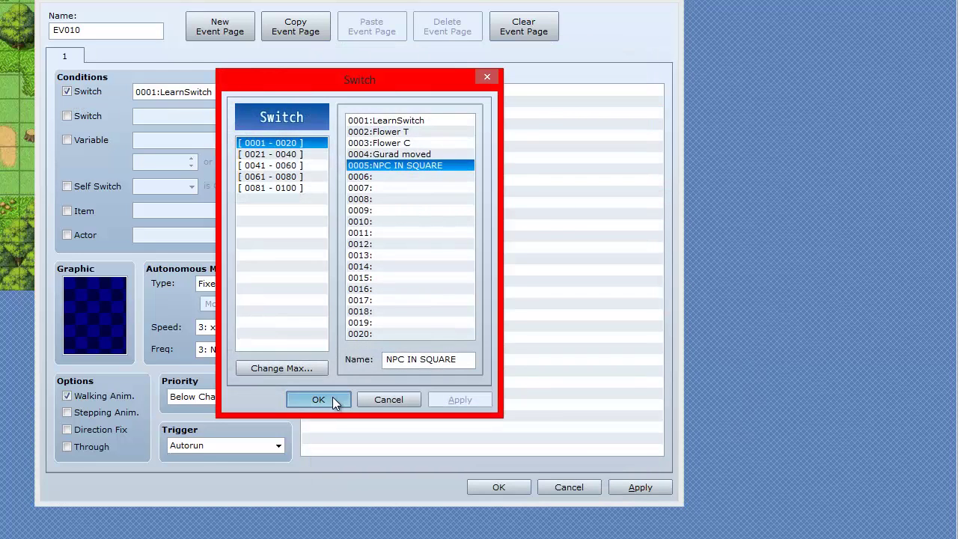
{"action": "left_click", "coordinate": [331, 397]}
- Add a Control Self Switch command setting self switch A to ON after the message
{"action": "left_click", "coordinate": [391, 114]}
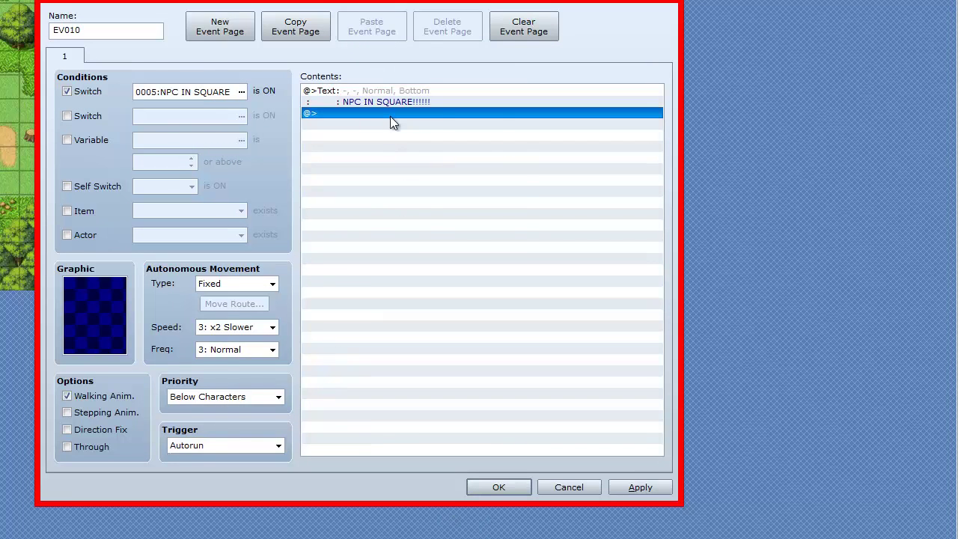
{"action": "right_click", "coordinate": [392, 119]}
{"action": "left_click", "coordinate": [424, 130]}
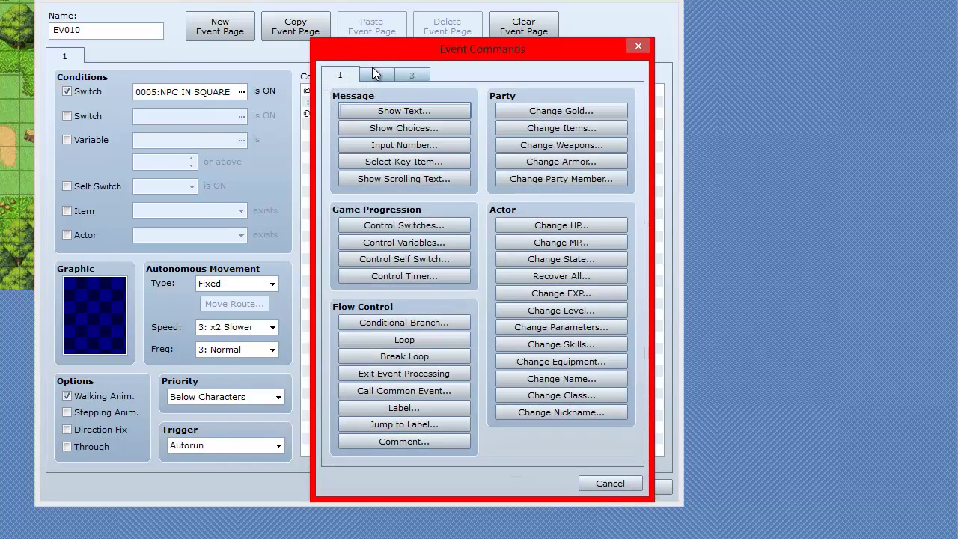
{"action": "left_click", "coordinate": [419, 259]}
{"action": "left_click", "coordinate": [541, 247]}
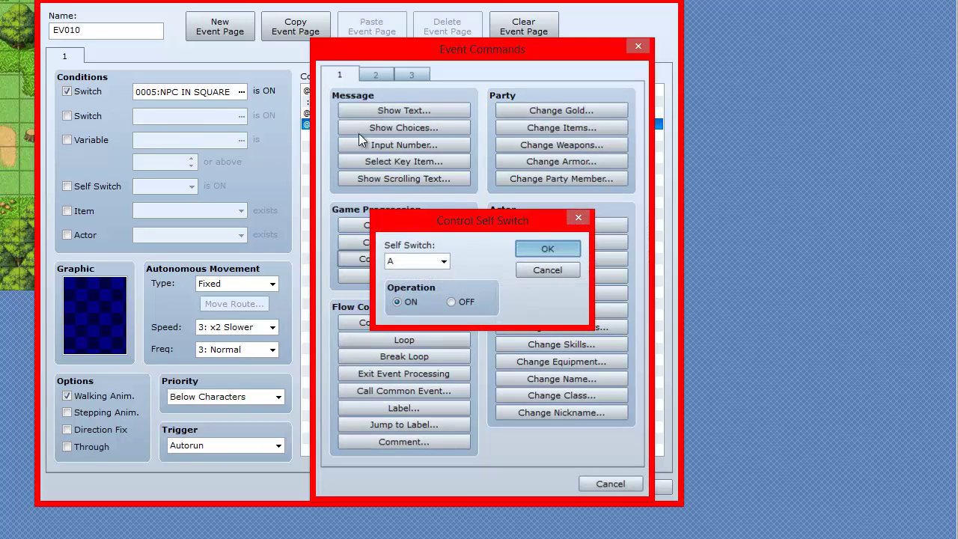
- Add a second event page conditional on self switch A being ON
{"action": "left_click", "coordinate": [232, 31]}
{"action": "left_click", "coordinate": [99, 186]}
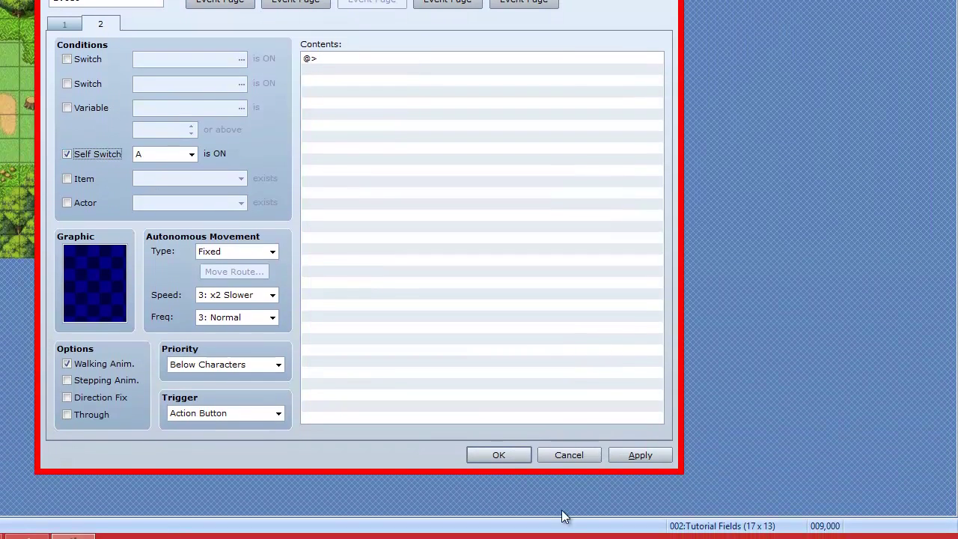
- Set the NPC event's autonomous movement to Random, speed 6: x4 Faster, frequency 5: Highest, and place it just beside the stone tiles
{"action": "left_click", "coordinate": [499, 456]}
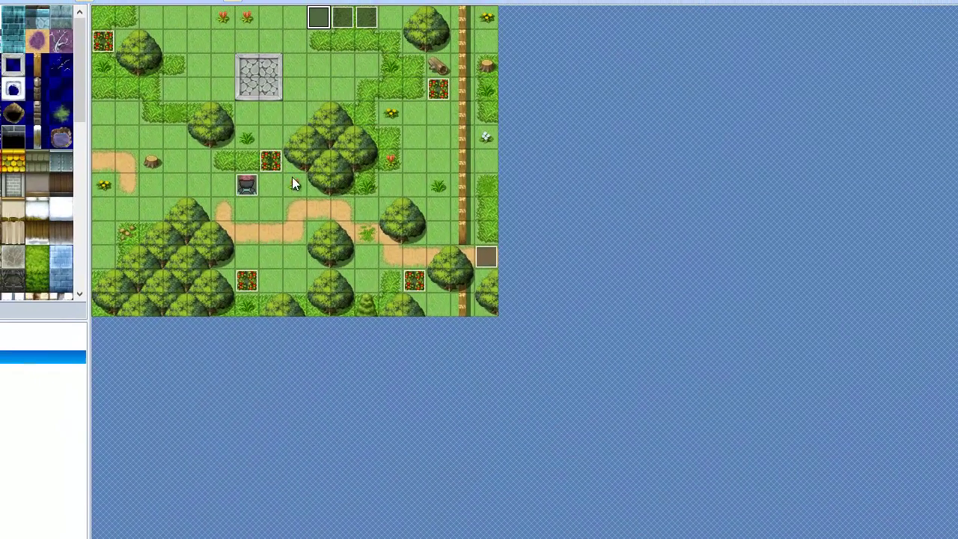
{"action": "double_click", "coordinate": [244, 184]}
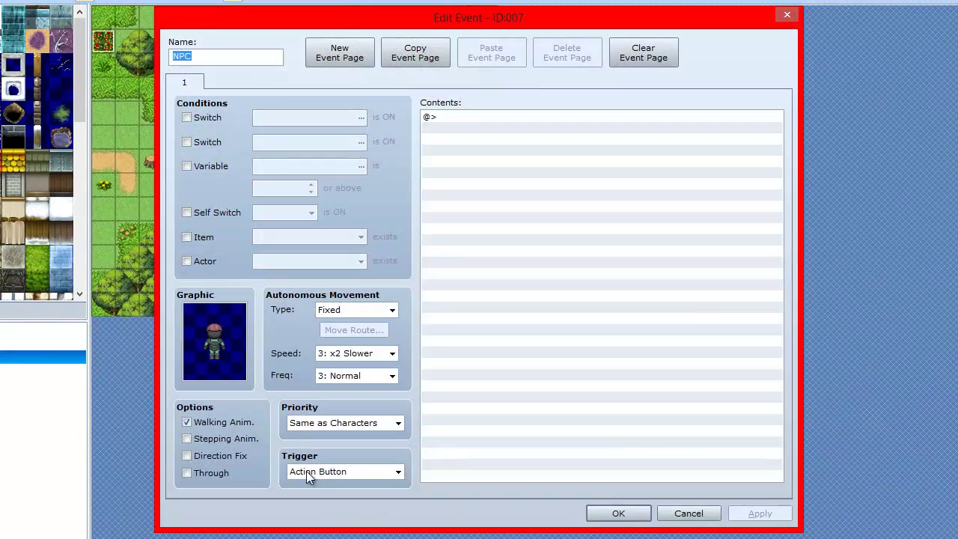
{"action": "left_click", "coordinate": [307, 471]}
{"action": "left_click", "coordinate": [454, 417]}
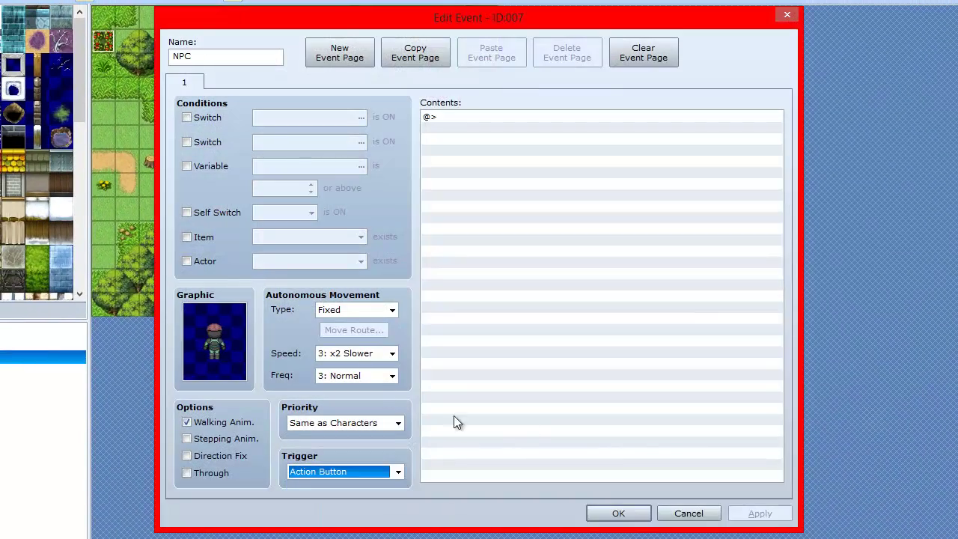
{"action": "left_click", "coordinate": [344, 313]}
{"action": "left_click", "coordinate": [353, 339]}
{"action": "left_click", "coordinate": [358, 355]}
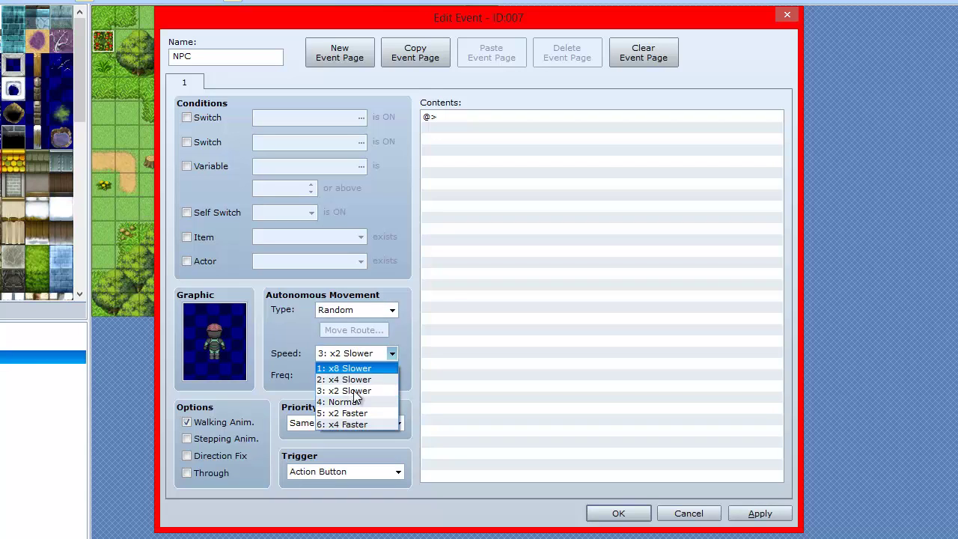
{"action": "left_click", "coordinate": [353, 423]}
{"action": "left_click", "coordinate": [359, 376]}
{"action": "left_click", "coordinate": [356, 435]}
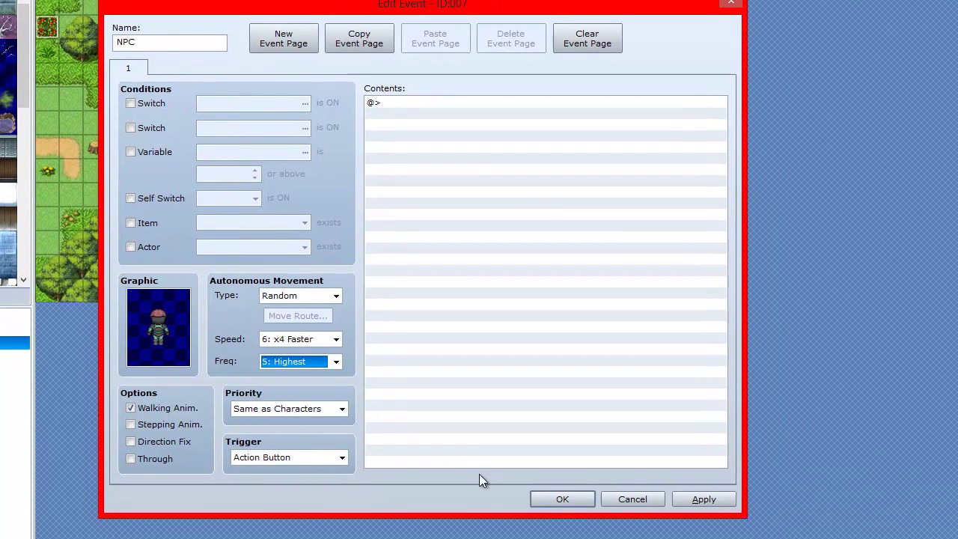
{"action": "left_click", "coordinate": [562, 499]}
{"action": "left_click_drag", "start_coordinate": [123, 155], "coordinate": [103, 52]}
- Save the project and start a playtest from the File 1 saved game
{"action": "key", "text": "F12"}
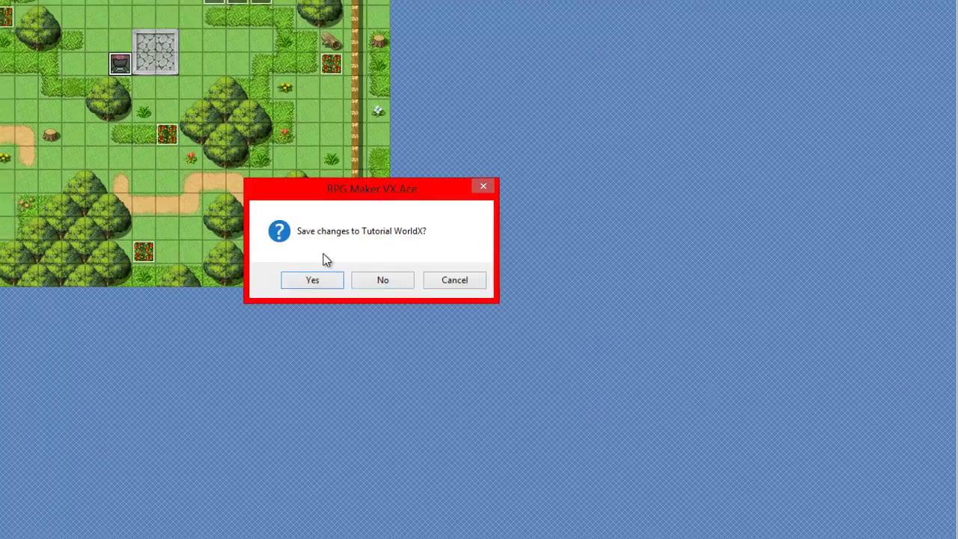
{"action": "left_click", "coordinate": [313, 277]}
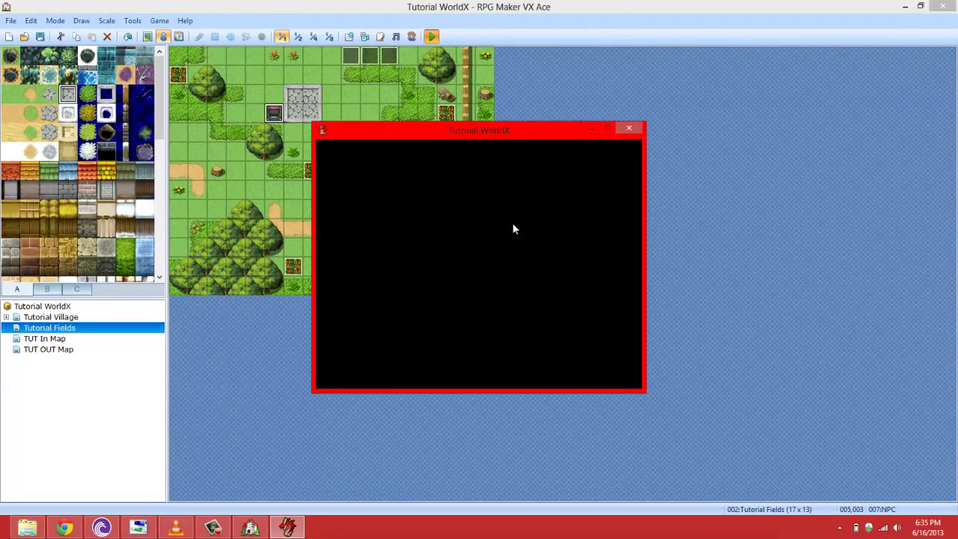
{"action": "key", "text": "Return"}
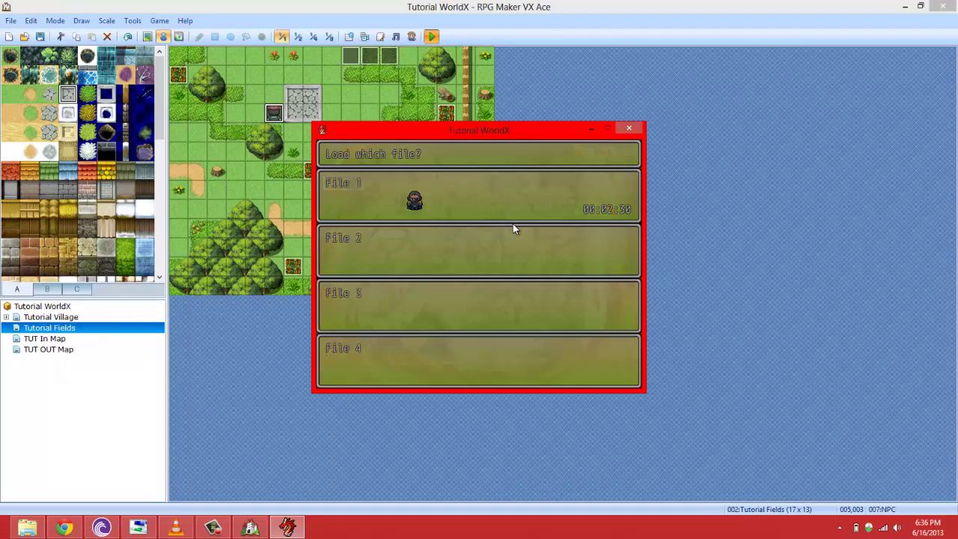
{"action": "key", "text": "Return"}
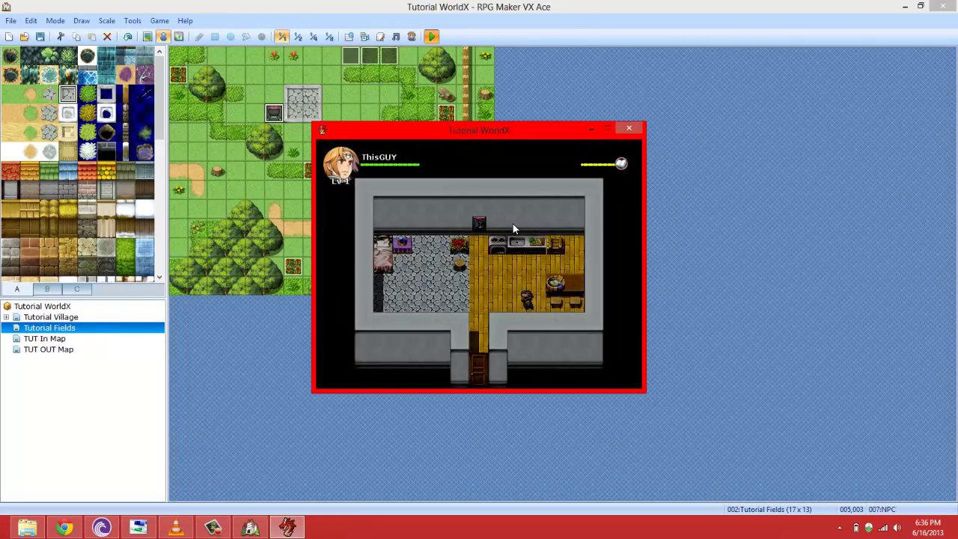
- Walk the player out of the house into the village and close the playtest
{"action": "key", "text": "Left"}
{"action": "key", "text": "Left"}
{"action": "key", "text": "Down"}
{"action": "key", "text": "Down"}
{"action": "key", "text": "Down"}
{"action": "key", "text": "Down"}
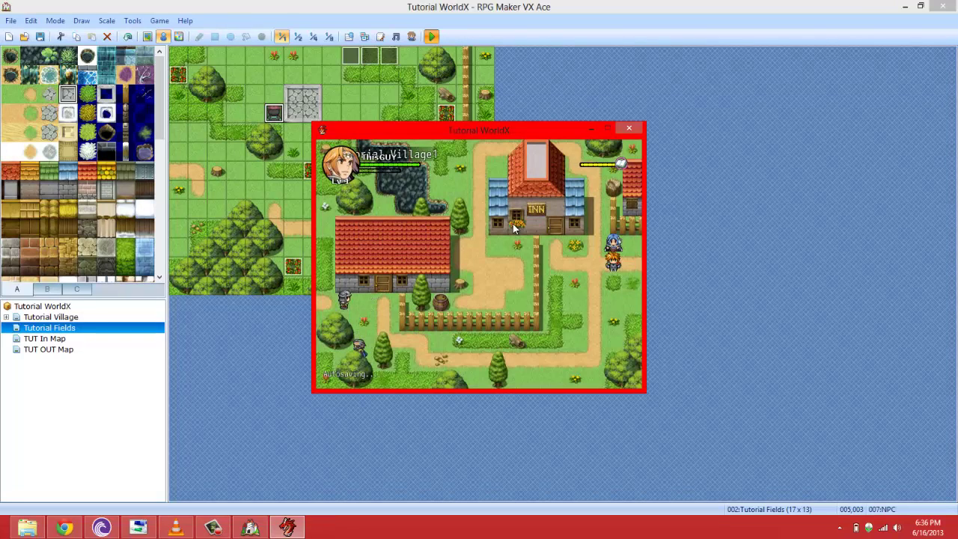
{"action": "left_click", "coordinate": [629, 128]}
- Delete the Sapphire Action System IV script and its HUD, Damage Sprites and Heal Player add-ons from the project's Materials scripts
{"action": "key", "text": "F11"}
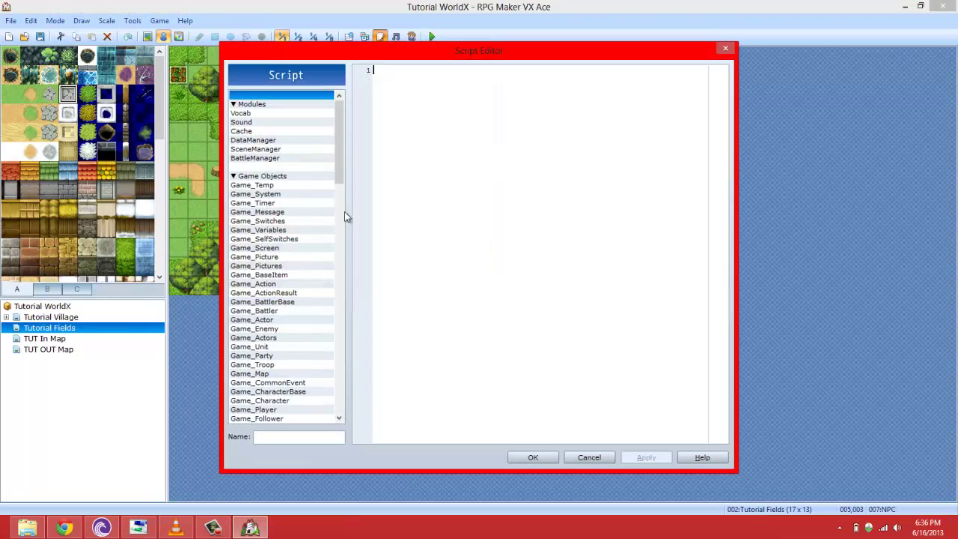
{"action": "left_click_drag", "start_coordinate": [335, 119], "coordinate": [326, 392]}
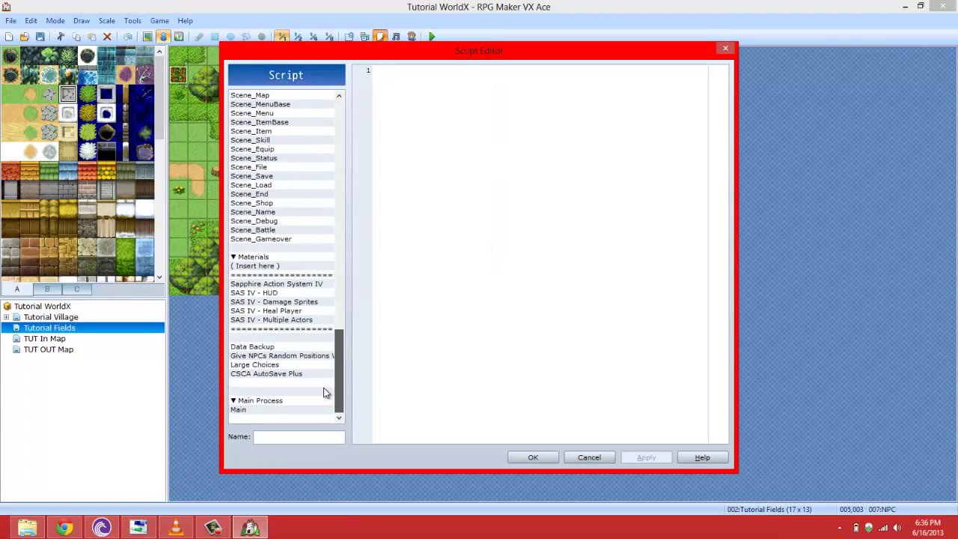
{"action": "left_click", "coordinate": [275, 286]}
{"action": "key", "text": "Delete"}
{"action": "key", "text": "Delete"}
{"action": "key", "text": "Delete"}
{"action": "key", "text": "Delete"}
{"action": "key", "text": "Delete"}
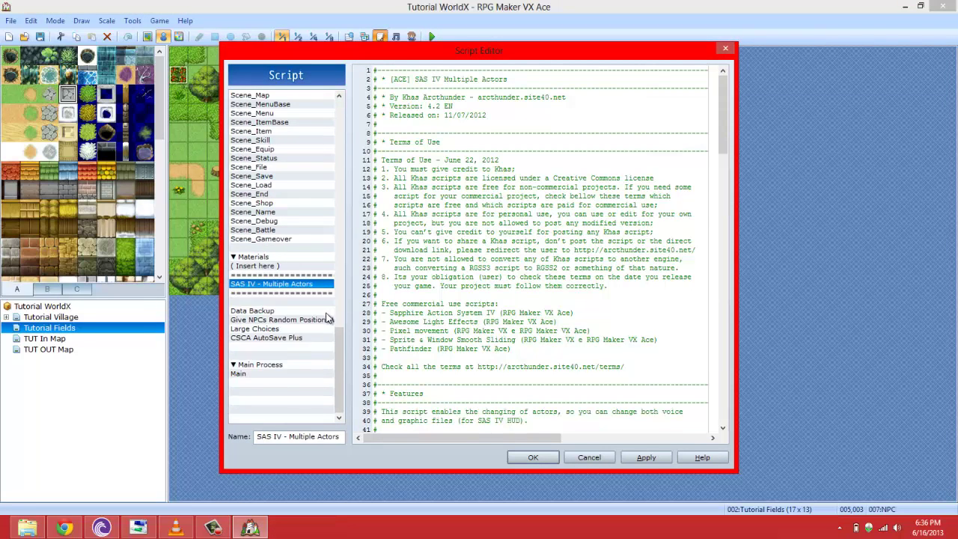
{"action": "left_click", "coordinate": [531, 457]}
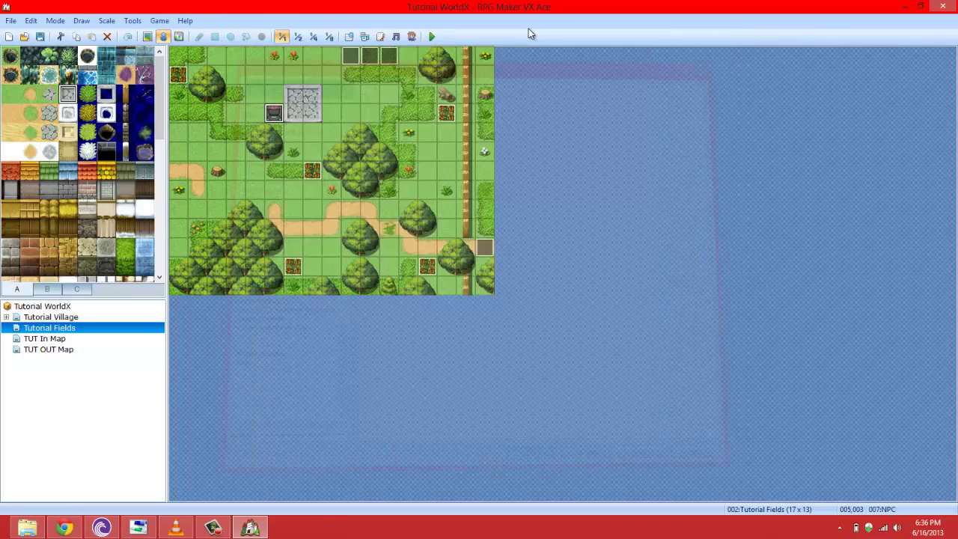
- Save the project with the changed scripts and playtest it again from the saved game
{"action": "left_click", "coordinate": [432, 36]}
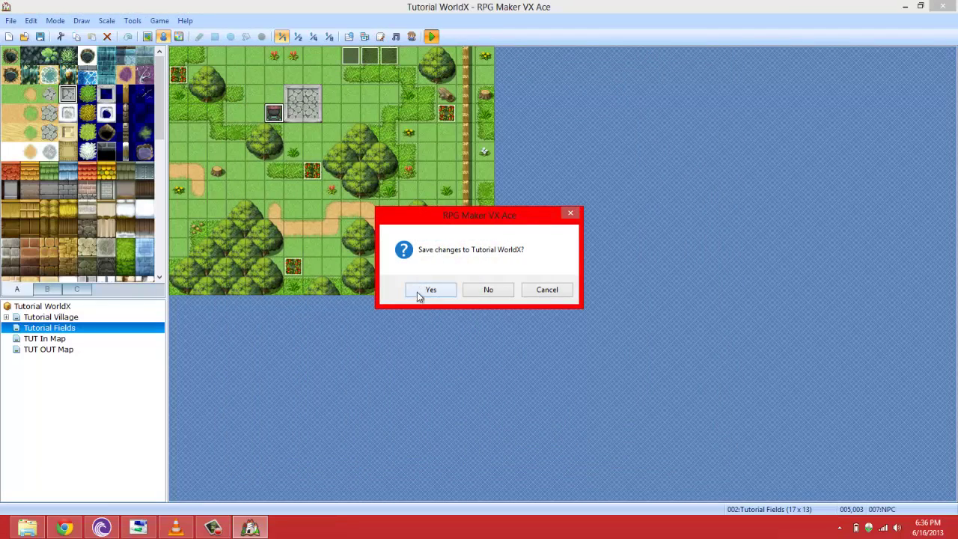
{"action": "left_click", "coordinate": [431, 290]}
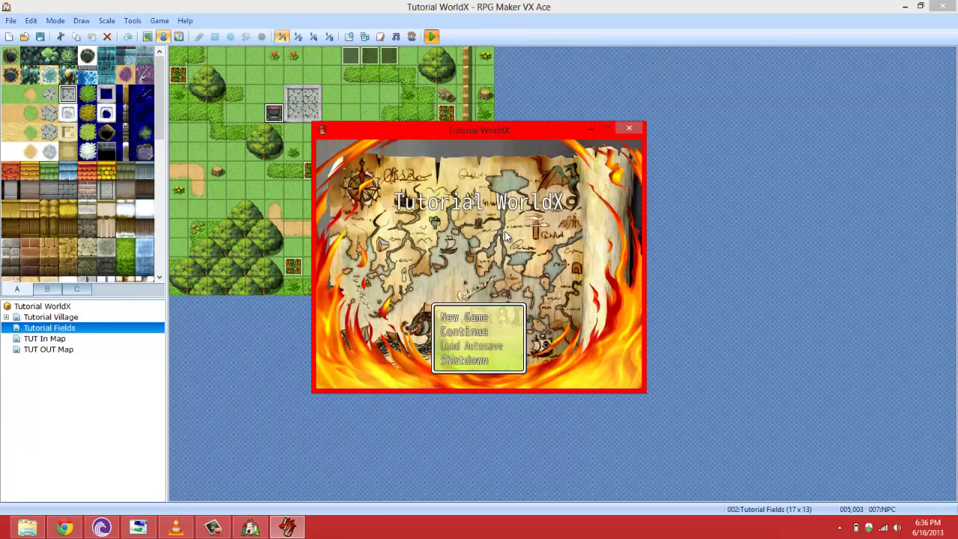
{"action": "key", "text": "Return"}
{"action": "key", "text": "Escape"}
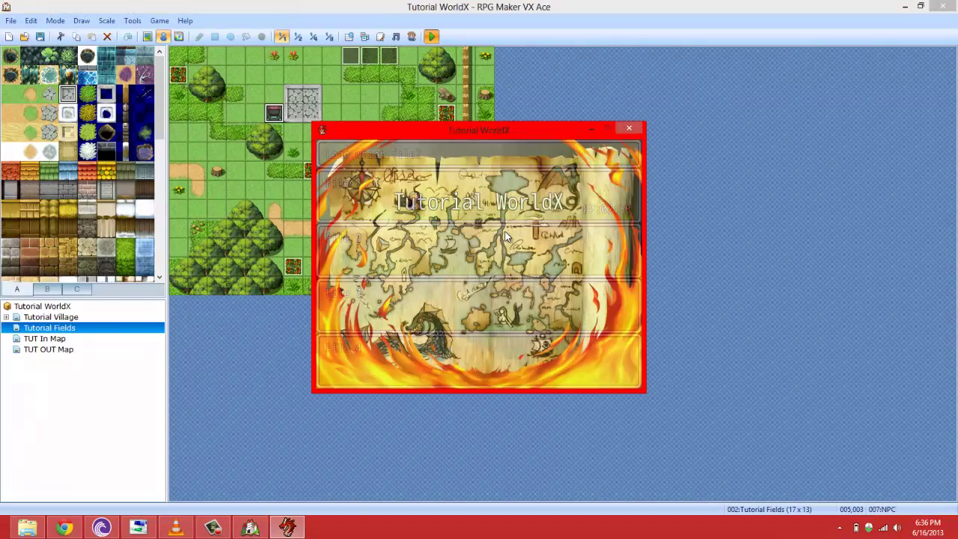
{"action": "key", "text": "Return"}
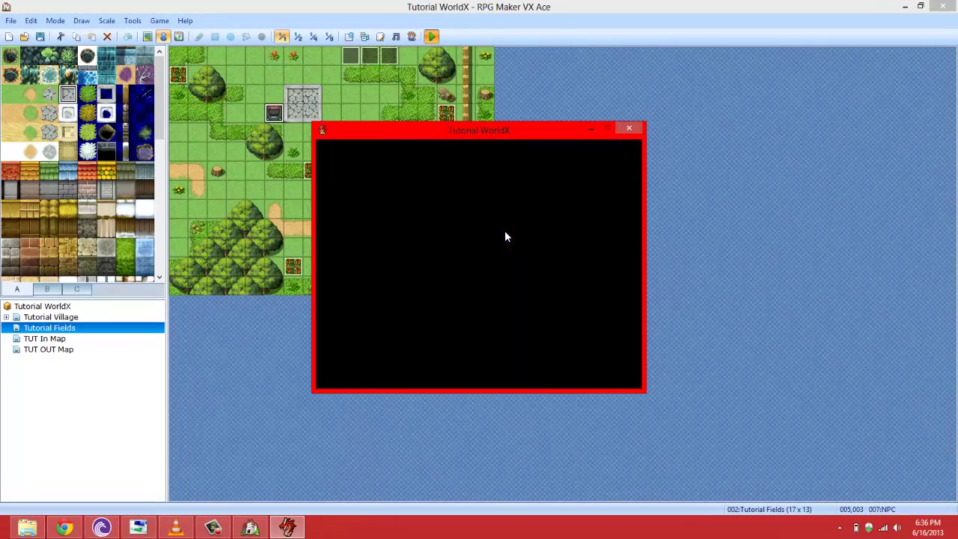
- Walk the player down away from the house door and end the playtest
{"action": "key", "text": "Down"}
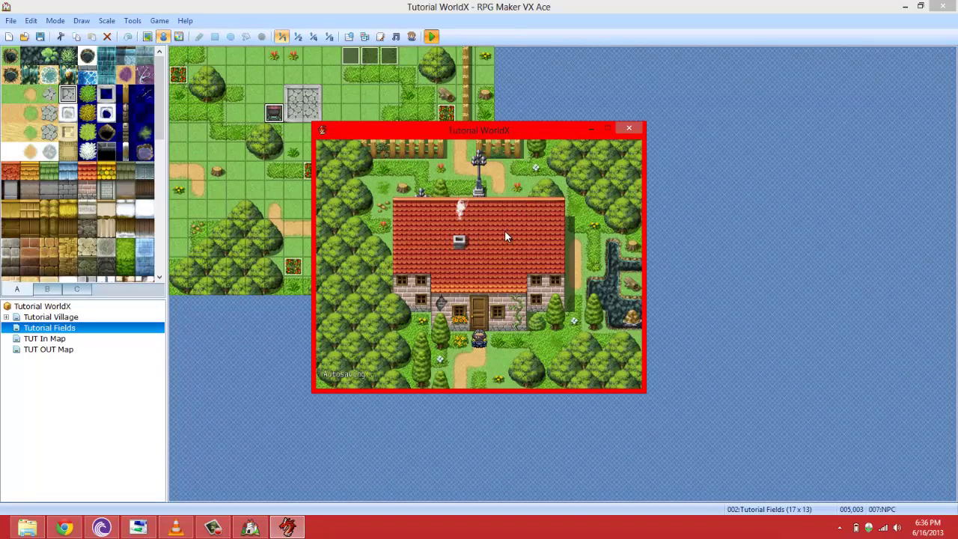
{"action": "key", "text": "Down"}
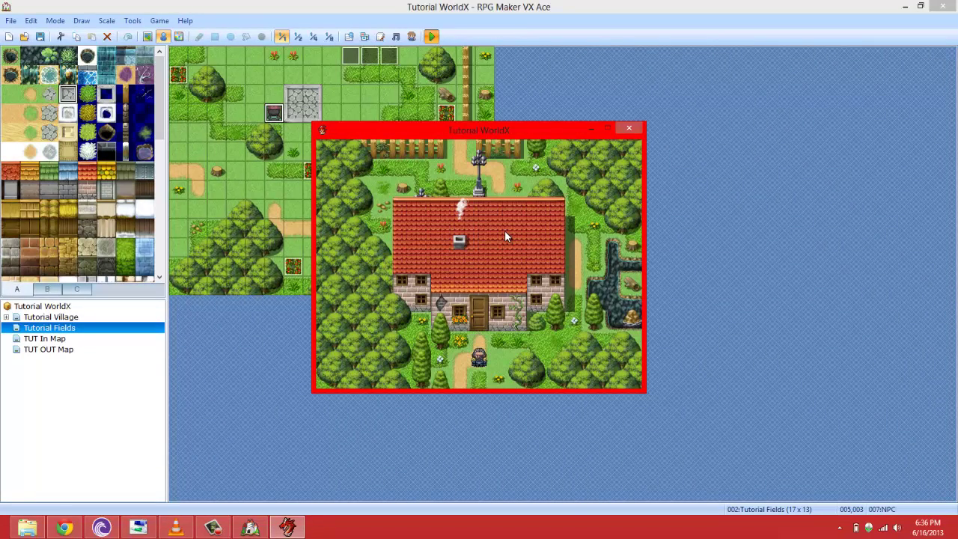
{"action": "left_click", "coordinate": [629, 128]}
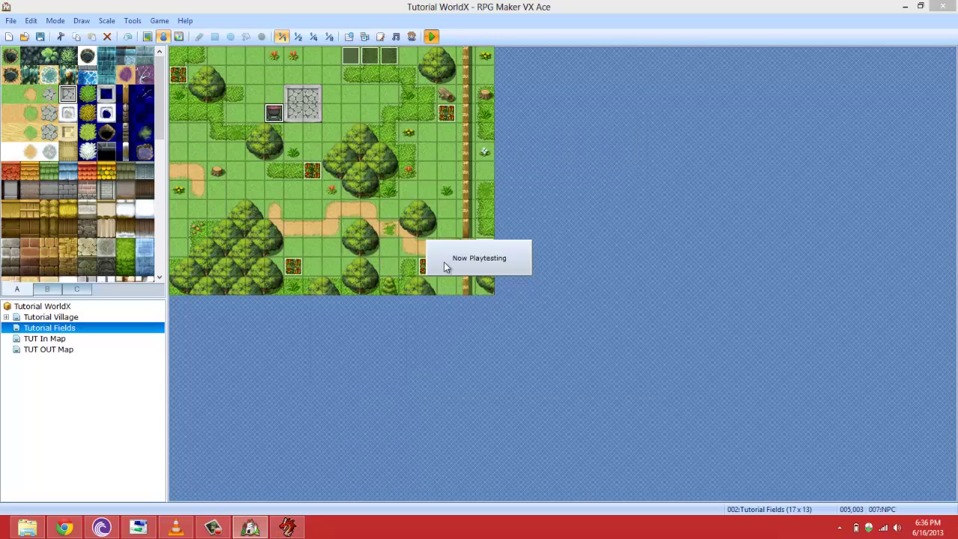
{"action": "right_click", "coordinate": [295, 530]}
{"action": "left_click", "coordinate": [255, 499]}
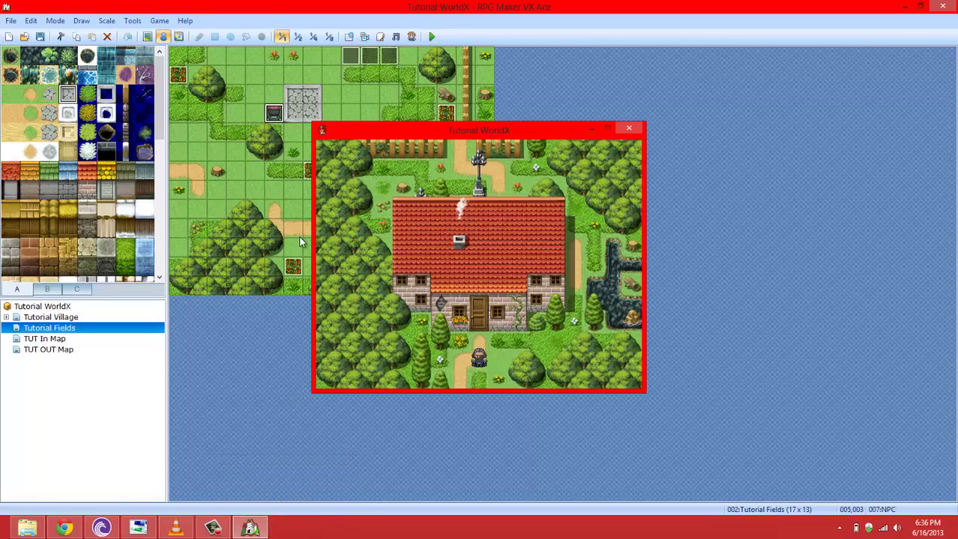
- Set the player's starting position on the Tutorial Fields map to tile 004,003, directly beside the NPC
{"action": "right_click", "coordinate": [313, 225]}
{"action": "mouse_move", "coordinate": [365, 314]}
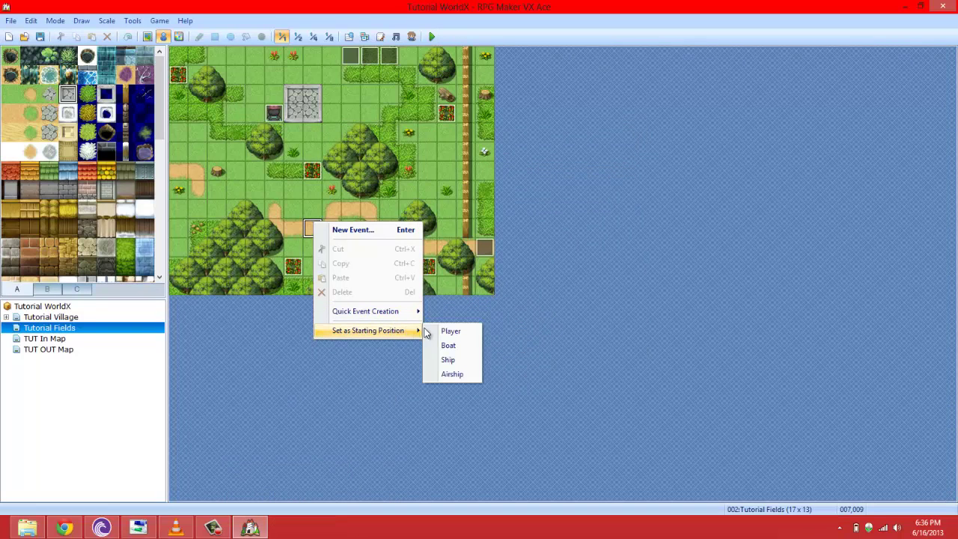
{"action": "mouse_move", "coordinate": [397, 330]}
{"action": "left_click", "coordinate": [451, 331]}
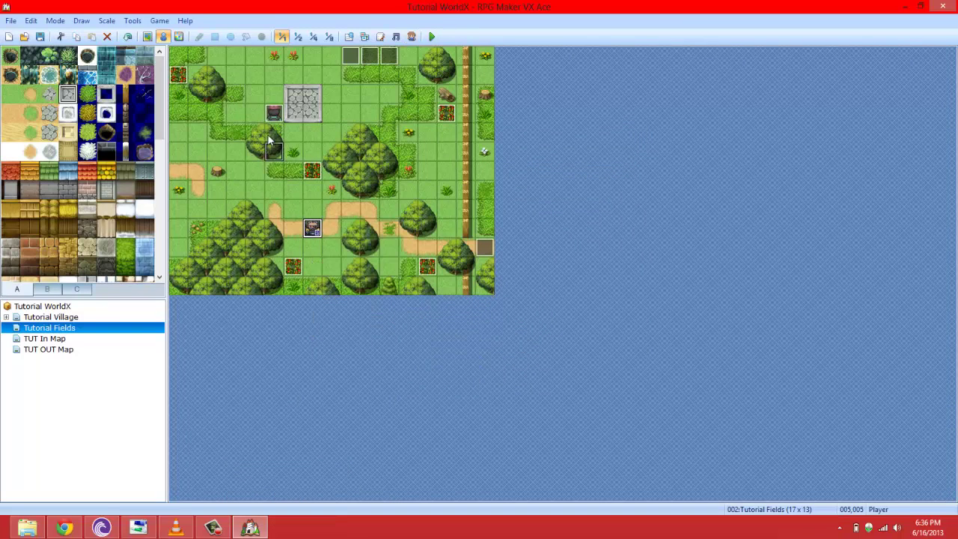
{"action": "left_click_drag", "start_coordinate": [246, 118], "coordinate": [247, 117]}
- Save the project and playtest it with a new game on the Tutorial Fields map
{"action": "left_click", "coordinate": [431, 37]}
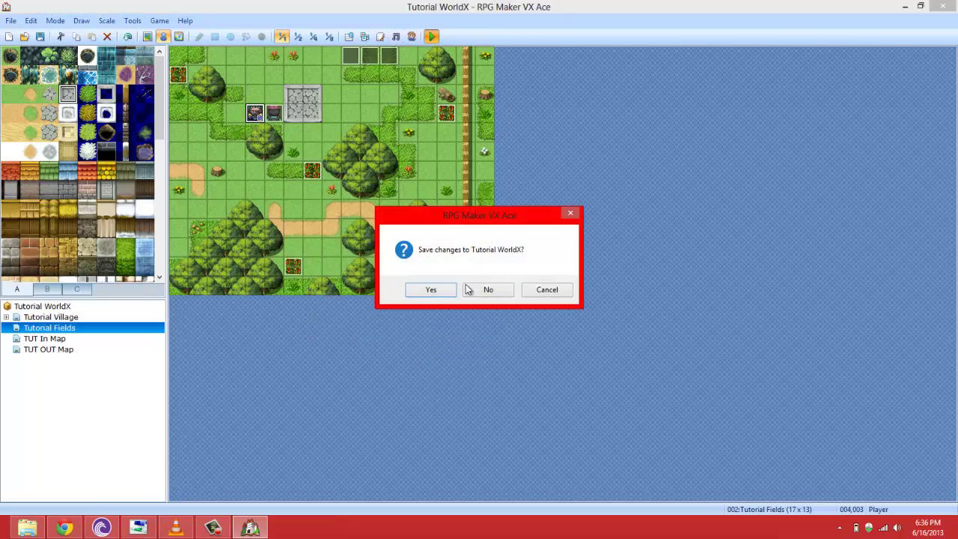
{"action": "left_click", "coordinate": [432, 290]}
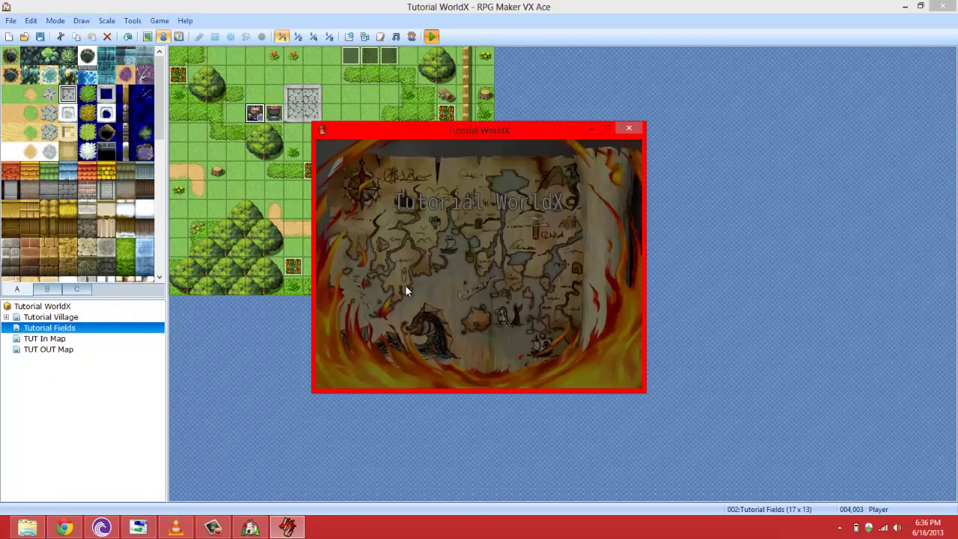
{"action": "key", "text": "Return"}
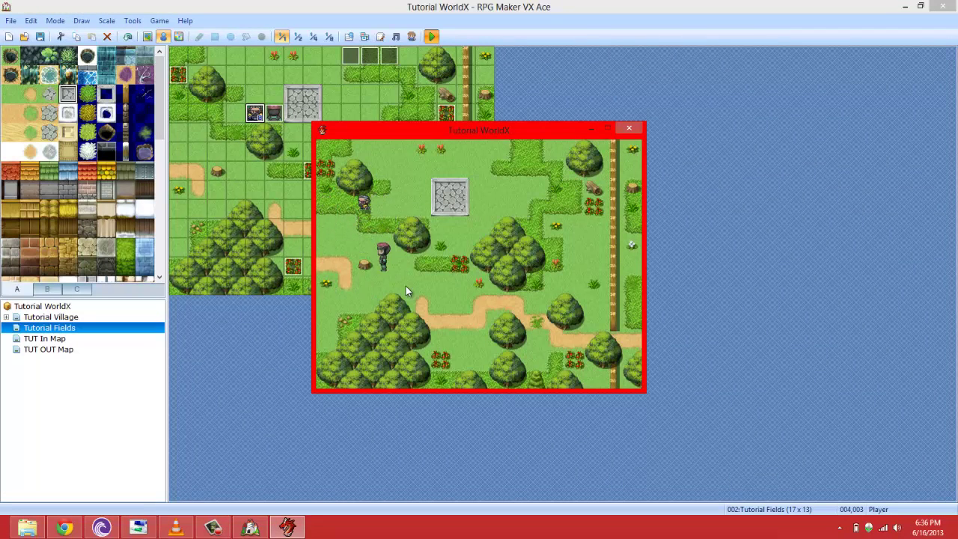
- Examine the NPC IN SQUARE switch and the NPC X and NPC Y variables in the playtest's debug lists
{"action": "key", "text": "F9"}
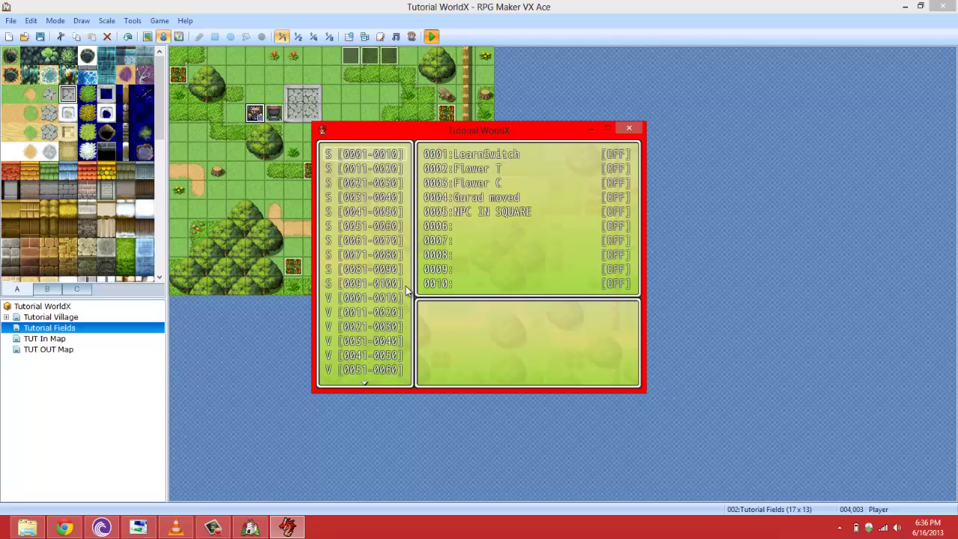
{"action": "key", "text": "Down"}
{"action": "key", "text": "Down"}
{"action": "key", "text": "Down"}
{"action": "key", "text": "Down"}
{"action": "key", "text": "Down"}
{"action": "key", "text": "Down"}
{"action": "key", "text": "Down"}
{"action": "key", "text": "Down"}
{"action": "key", "text": "Down"}
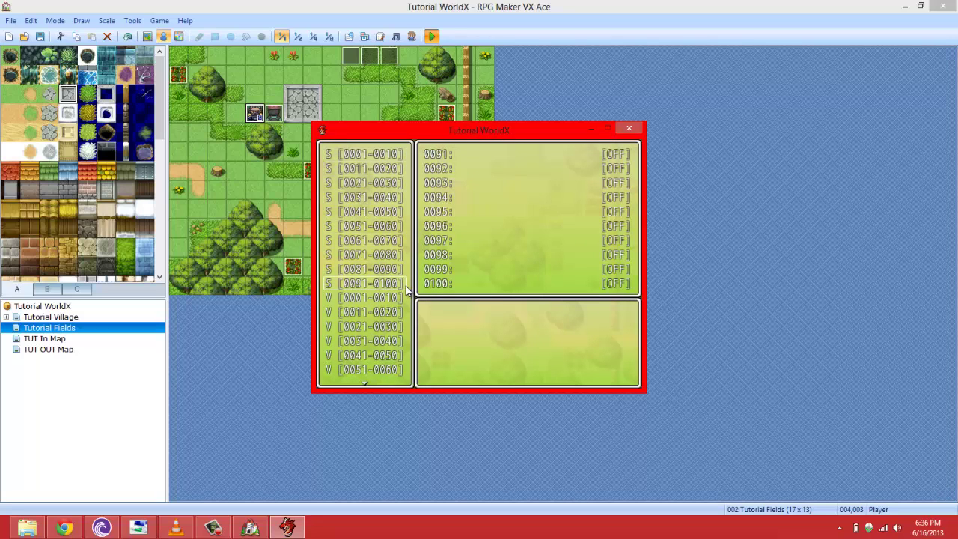
{"action": "key", "text": "Down"}
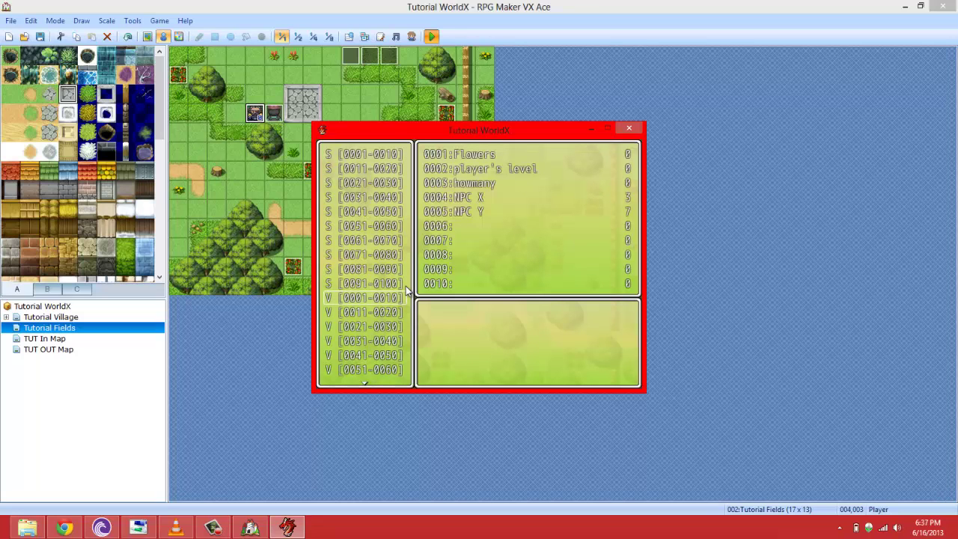
{"action": "key", "text": "Escape"}
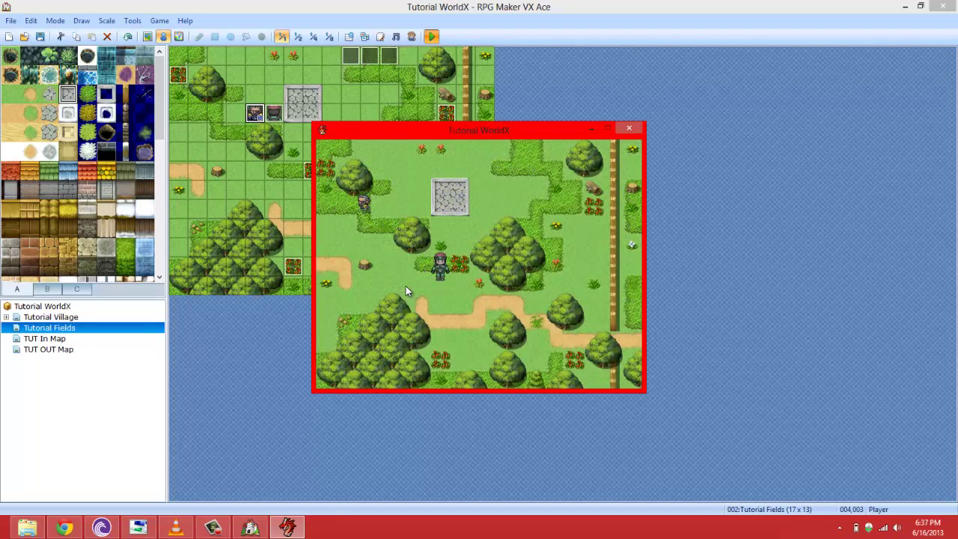
- Recheck the NPC X and NPC Y variables after the NPC has moved, and return to the map
{"action": "key", "text": "F9"}
{"action": "key", "text": "Down"}
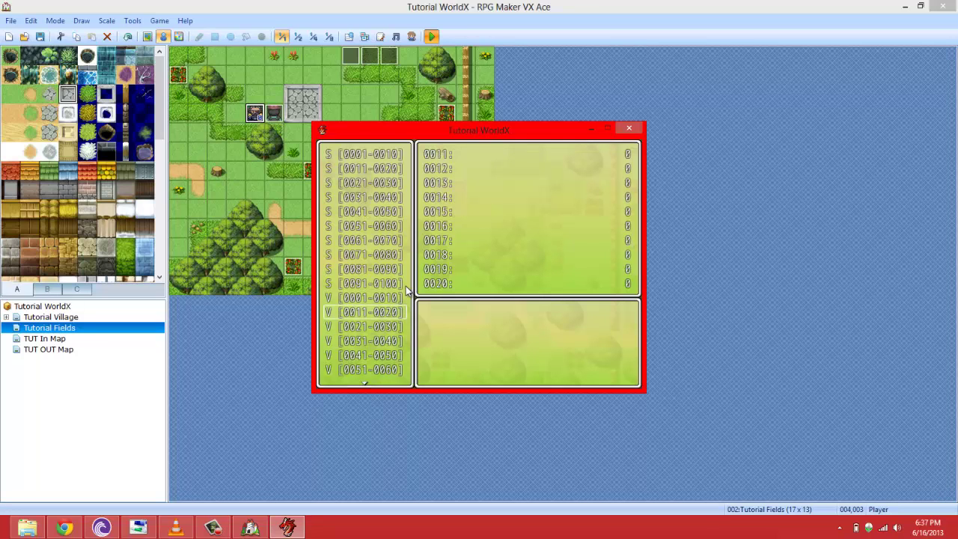
{"action": "key", "text": "Up"}
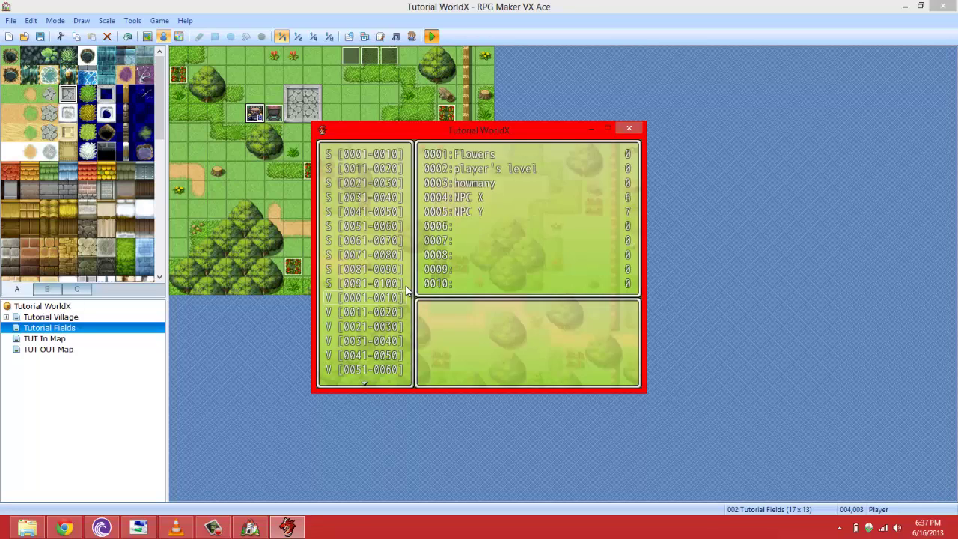
{"action": "key", "text": "Escape"}
{"action": "key", "text": "Escape"}
{"action": "key", "text": "Escape"}
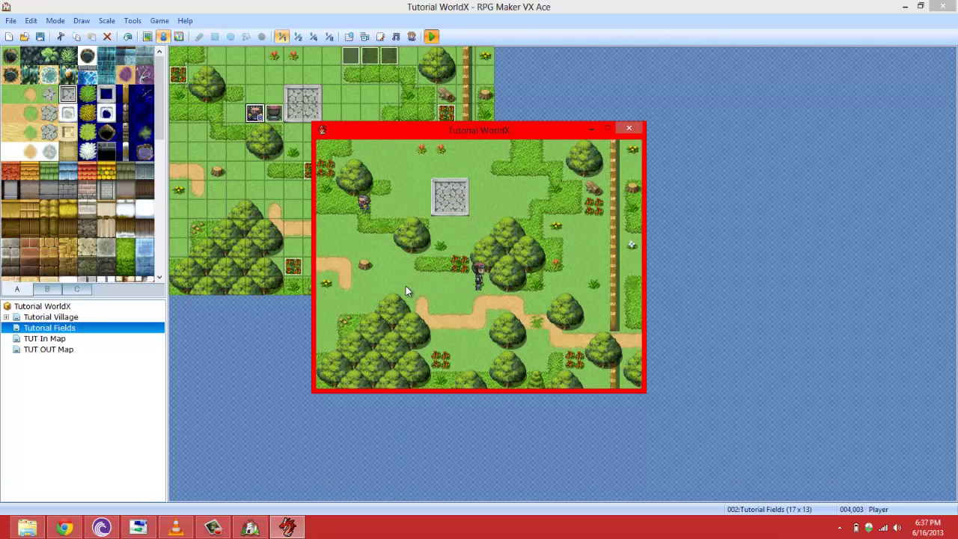
{"action": "key", "text": "shift+Down"}
{"action": "key", "text": "shift+Up"}
{"action": "key", "text": "shift+Left"}
{"action": "key", "text": "shift+Right"}
{"action": "key", "text": "shift+Left"}
{"action": "key", "text": "shift+Up"}
{"action": "key", "text": "shift+Right"}
{"action": "key", "text": "shift+Up"}
{"action": "key", "text": "shift+Right"}
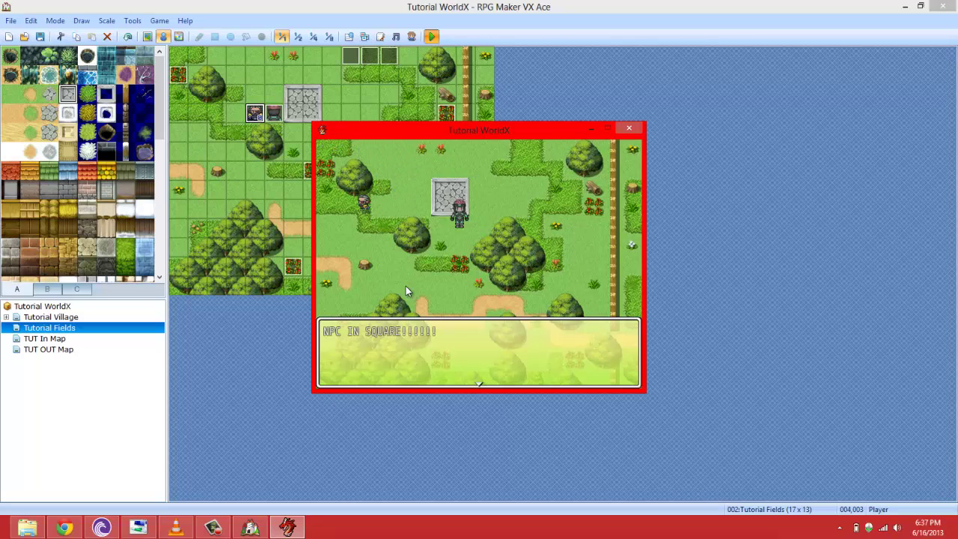
- Dismiss the NPC IN SQUARE message, let the NPC keep moving, and end the playtest
{"action": "key", "text": "Return"}
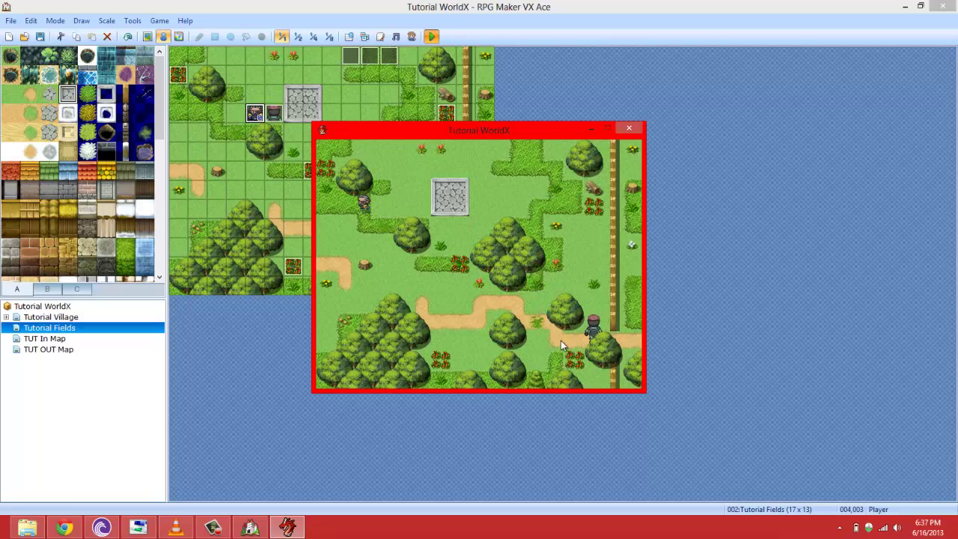
{"action": "left_click", "coordinate": [629, 128]}
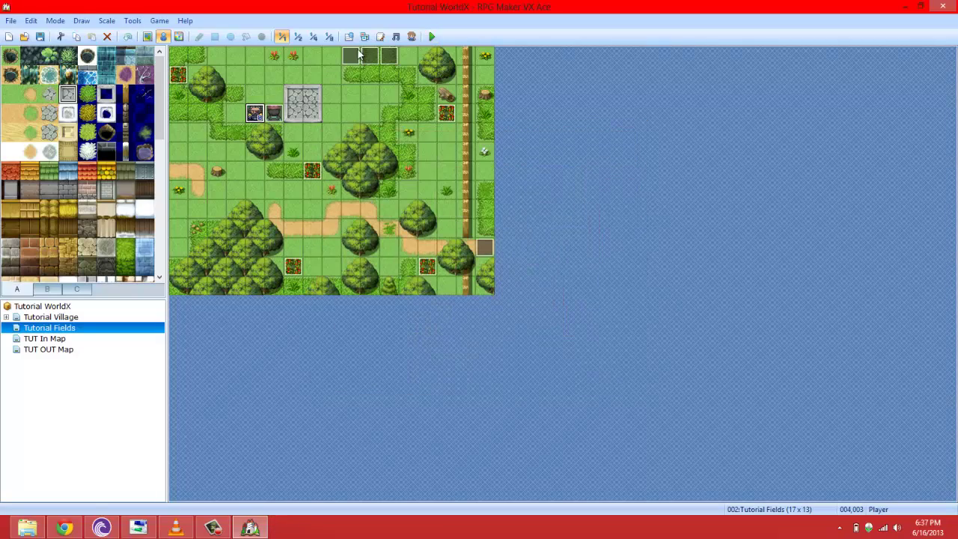
{"action": "left_click", "coordinate": [355, 57]}
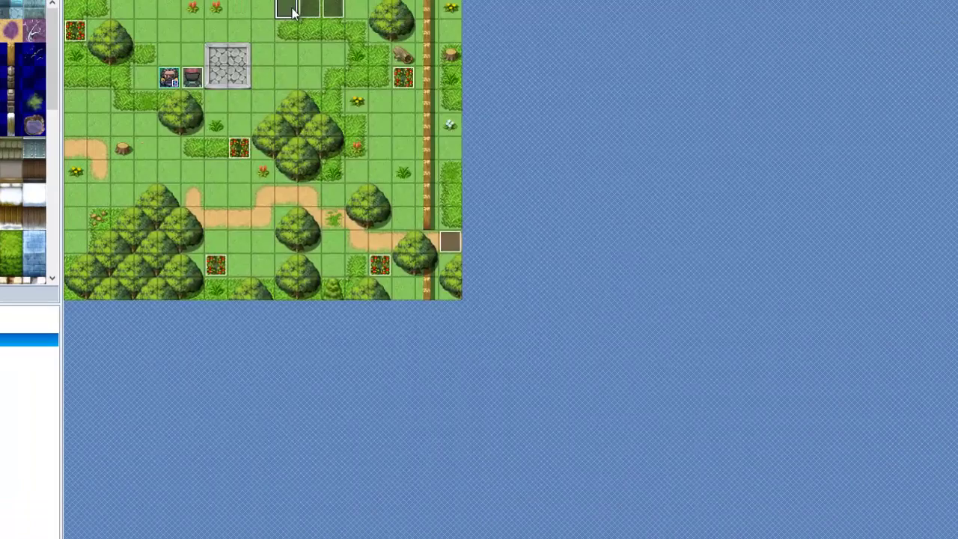
{"action": "double_click", "coordinate": [355, 57]}
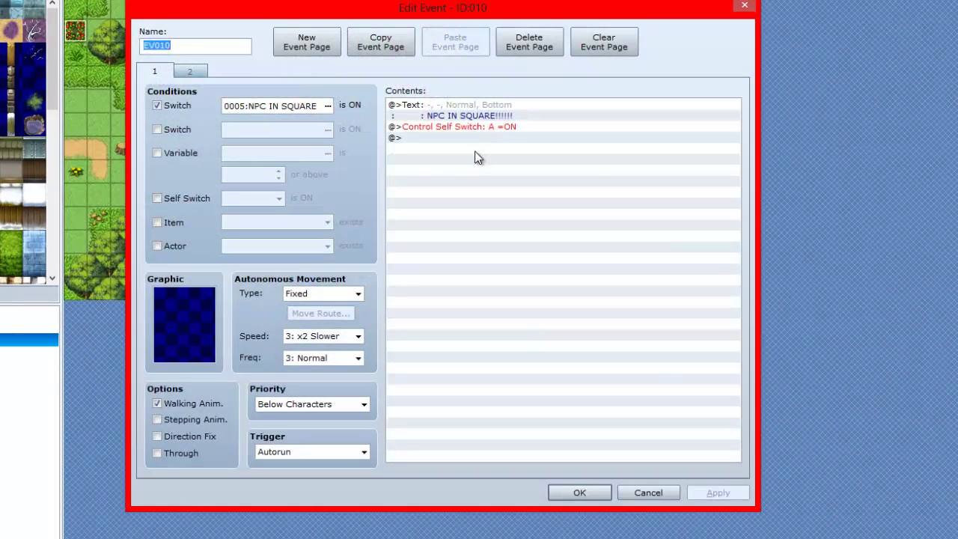
{"action": "left_click", "coordinate": [463, 128]}
{"action": "right_click", "coordinate": [471, 126]}
{"action": "left_click", "coordinate": [475, 135]}
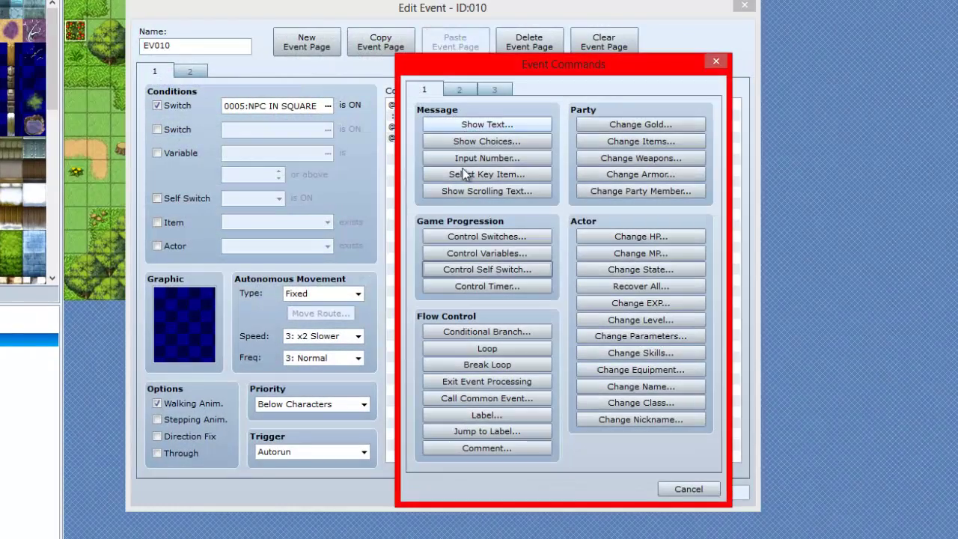
{"action": "left_click", "coordinate": [454, 87]}
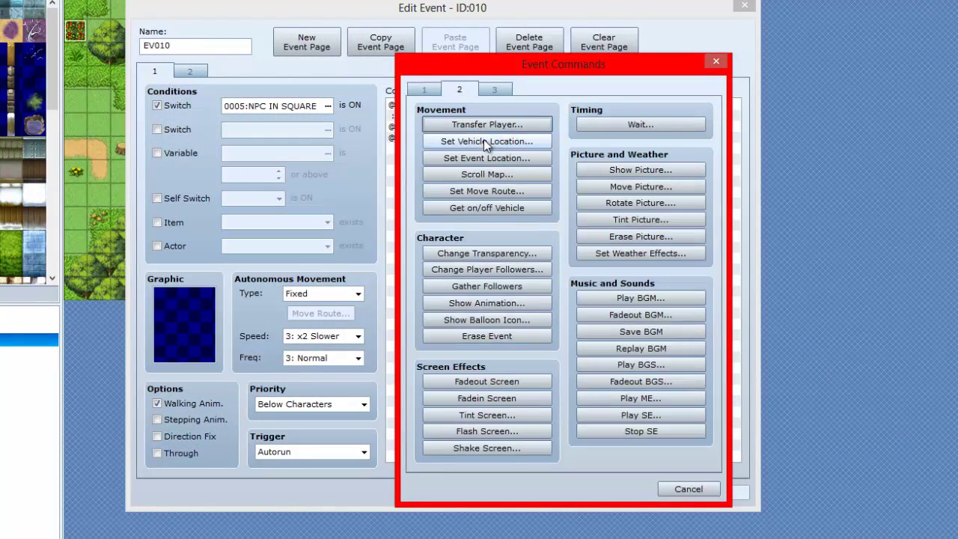
{"action": "left_click", "coordinate": [473, 193]}
{"action": "left_click", "coordinate": [389, 147]}
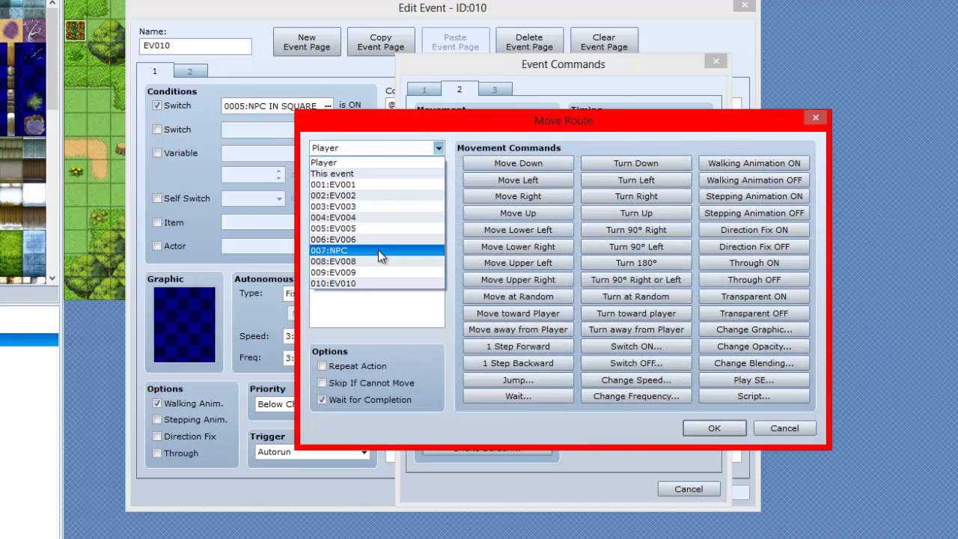
{"action": "left_click", "coordinate": [378, 250]}
{"action": "left_click", "coordinate": [519, 396]}
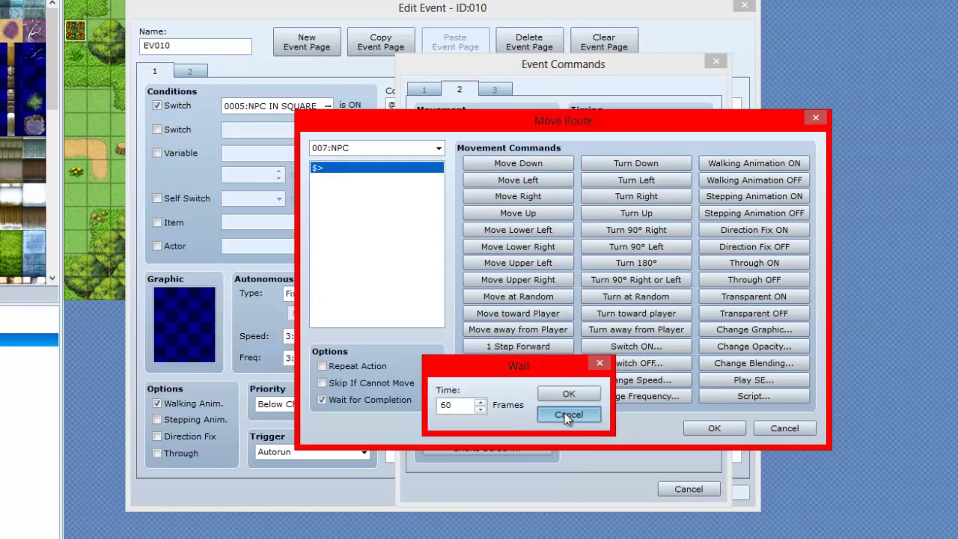
{"action": "left_click", "coordinate": [567, 414]}
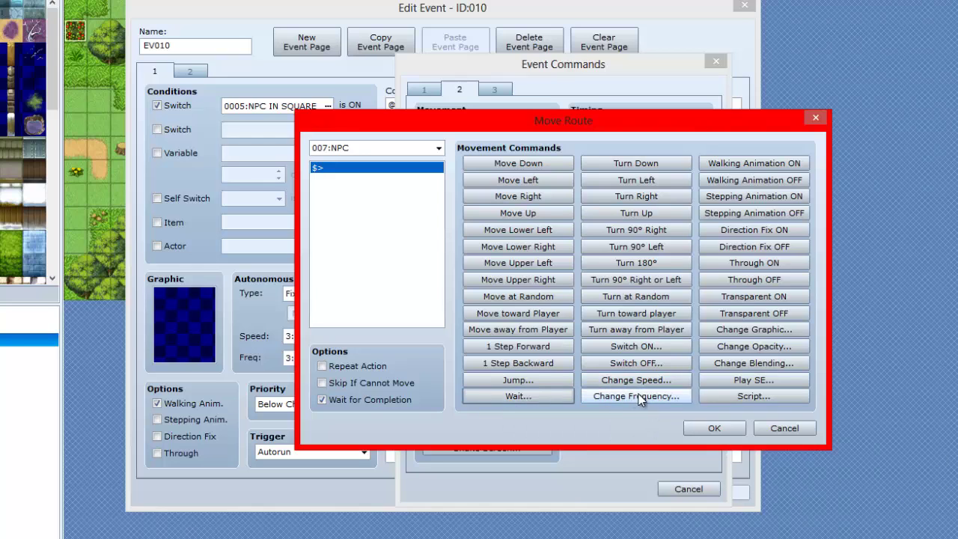
{"action": "left_click", "coordinate": [542, 380]}
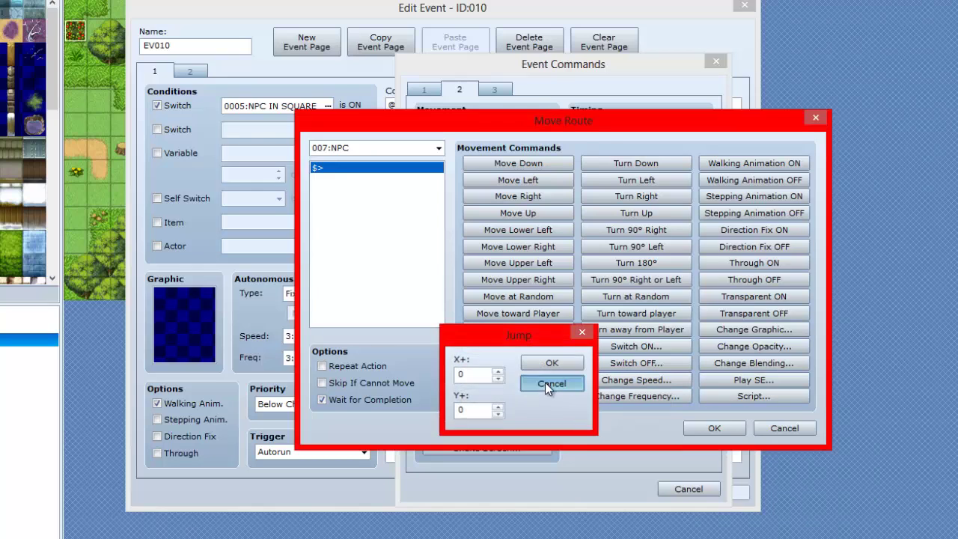
{"action": "left_click", "coordinate": [546, 384]}
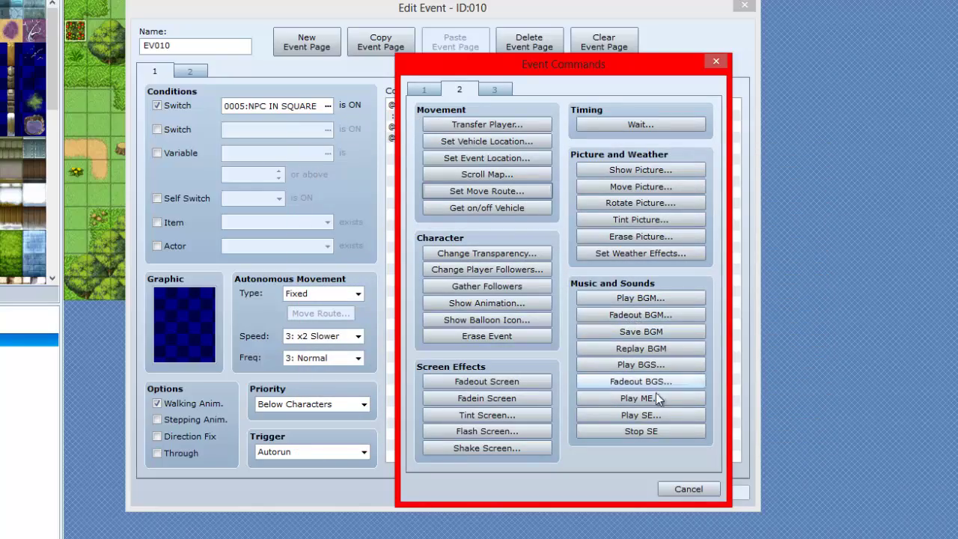
{"action": "left_click", "coordinate": [686, 492]}
{"action": "left_click", "coordinate": [569, 494]}
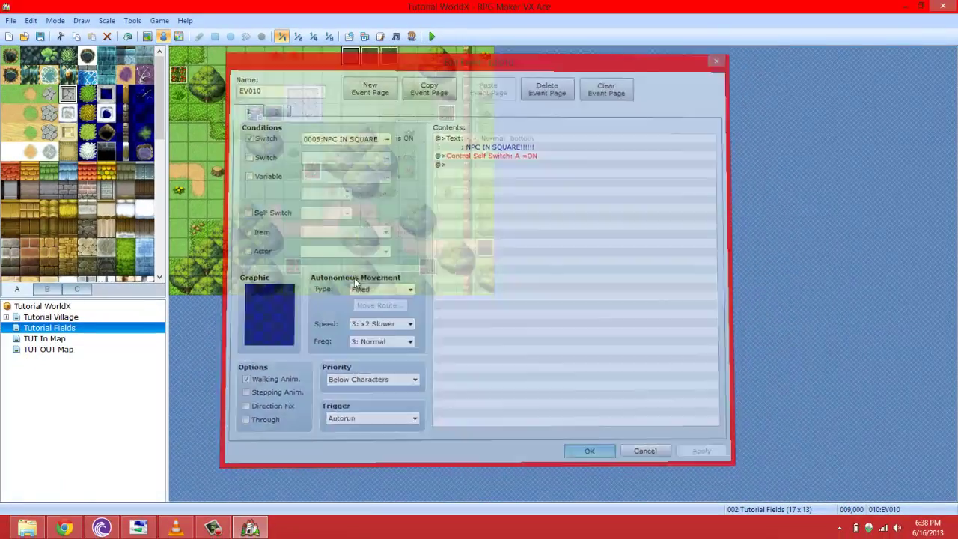
- Duplicate the NPC event's page as a second page and set that page's autonomous movement type to Fixed
{"action": "left_click", "coordinate": [274, 117]}
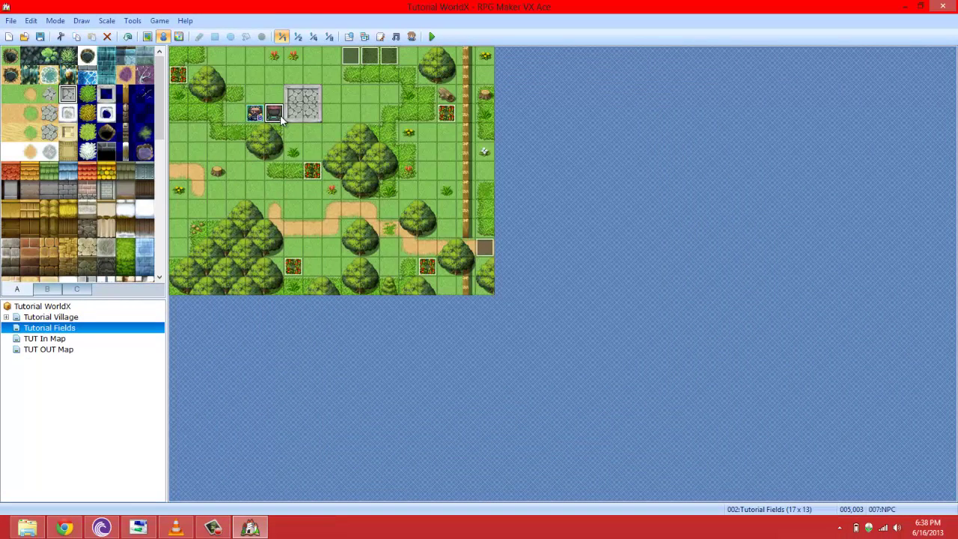
{"action": "double_click", "coordinate": [275, 115]}
{"action": "left_click", "coordinate": [429, 84]}
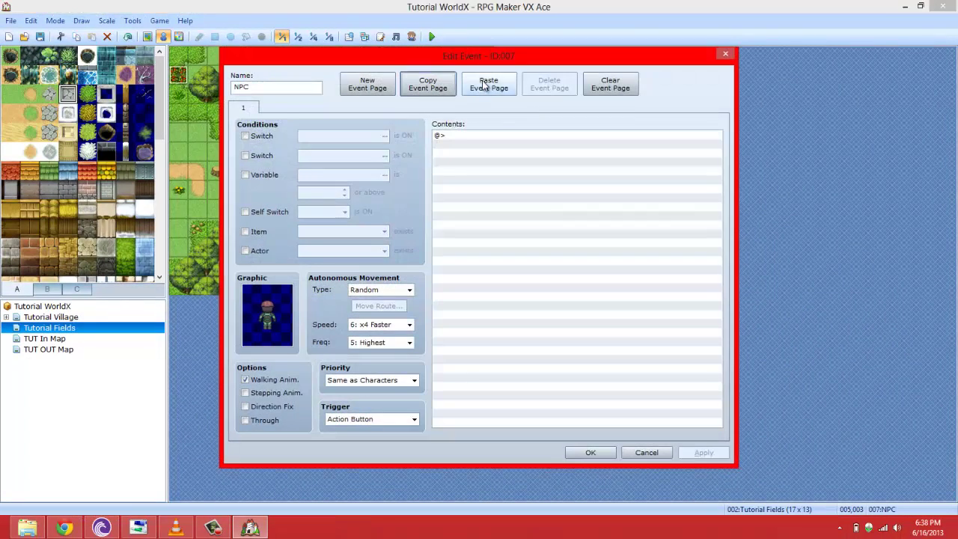
{"action": "left_click", "coordinate": [489, 84]}
{"action": "left_click", "coordinate": [378, 290]}
{"action": "left_click", "coordinate": [367, 300]}
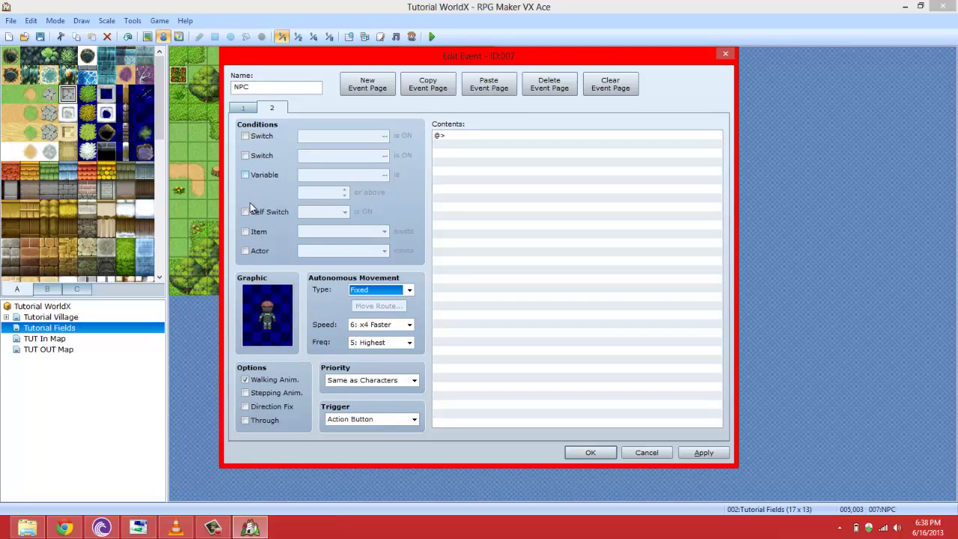
- Make the NPC's second page require switch 0005:NPC IN SQUARE to be ON and save the event
{"action": "left_click", "coordinate": [245, 136]}
{"action": "left_click", "coordinate": [383, 137]}
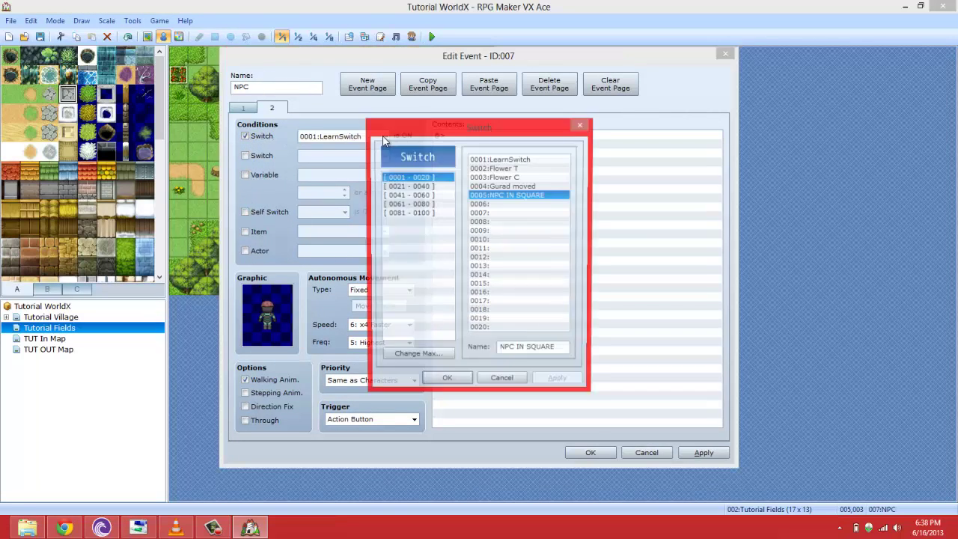
{"action": "left_click", "coordinate": [445, 383]}
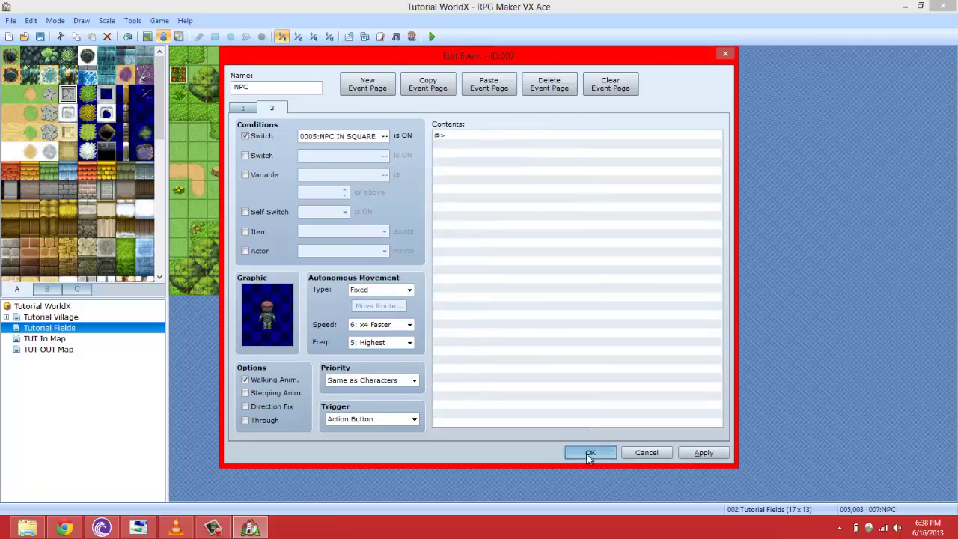
{"action": "left_click", "coordinate": [591, 452]}
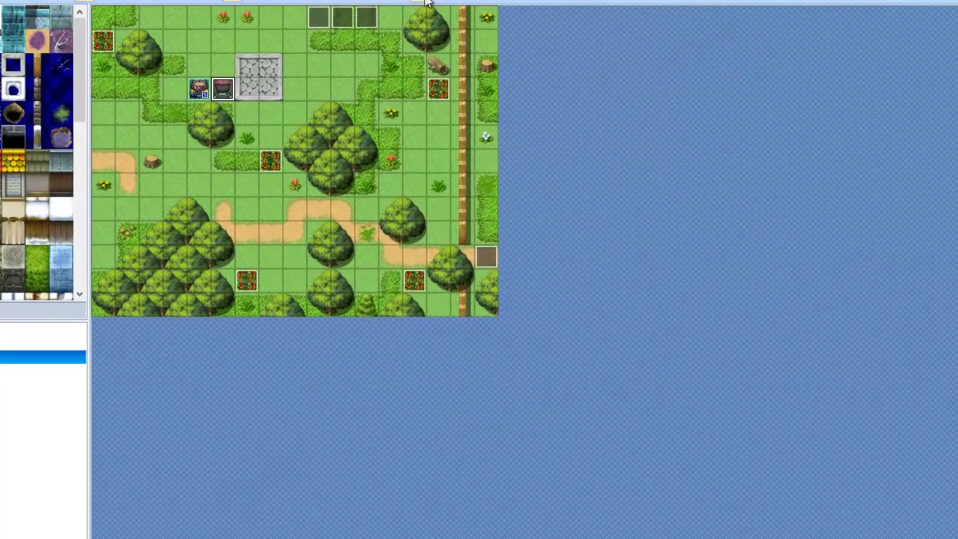
- Save the project changes and playtest the Tutorial Fields map with a new game
{"action": "left_click", "coordinate": [425, 2]}
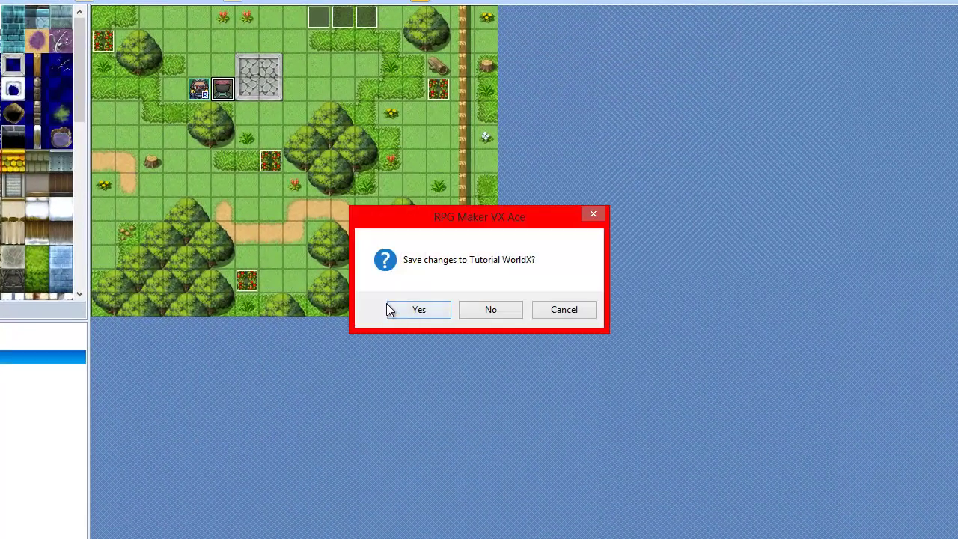
{"action": "left_click", "coordinate": [389, 307]}
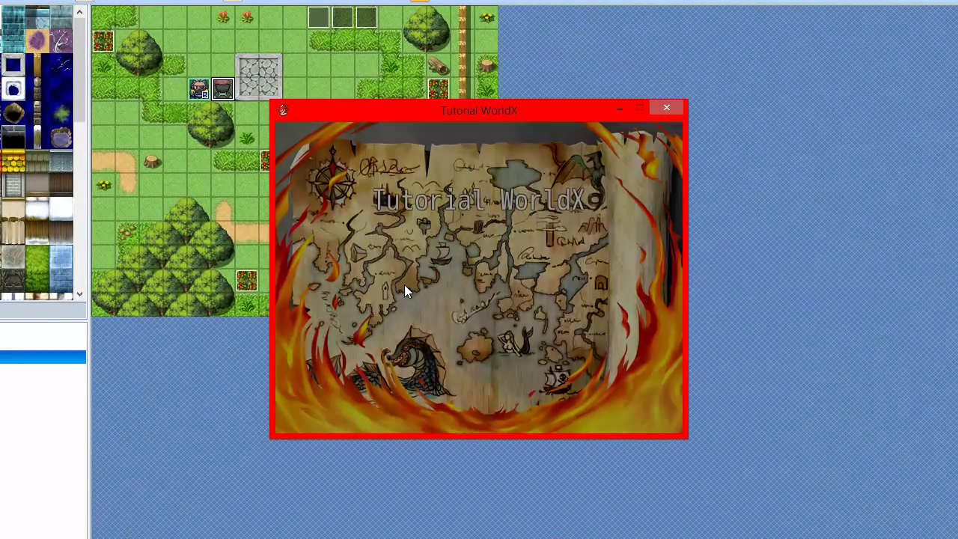
{"action": "key", "text": "Return"}
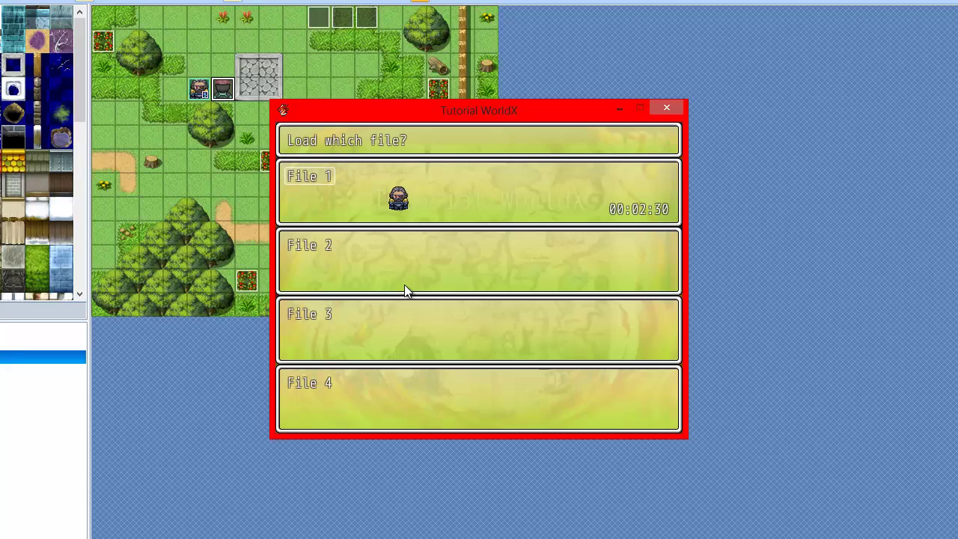
{"action": "key", "text": "Escape"}
{"action": "key", "text": "Up"}
{"action": "key", "text": "Return"}
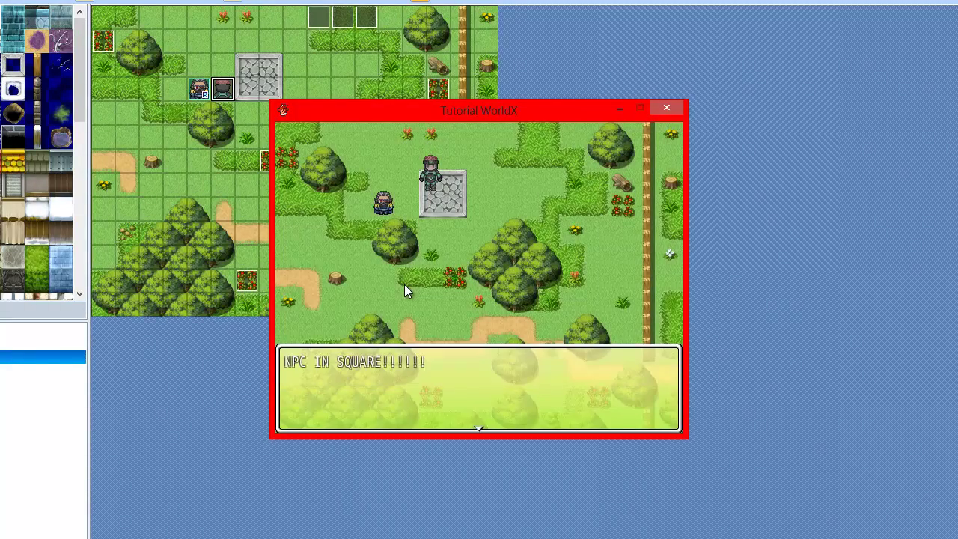
- Dismiss the NPC IN SQUARE message, walk the player up to the NPC on the stone tiles, and close the playtest
{"action": "key", "text": "Return"}
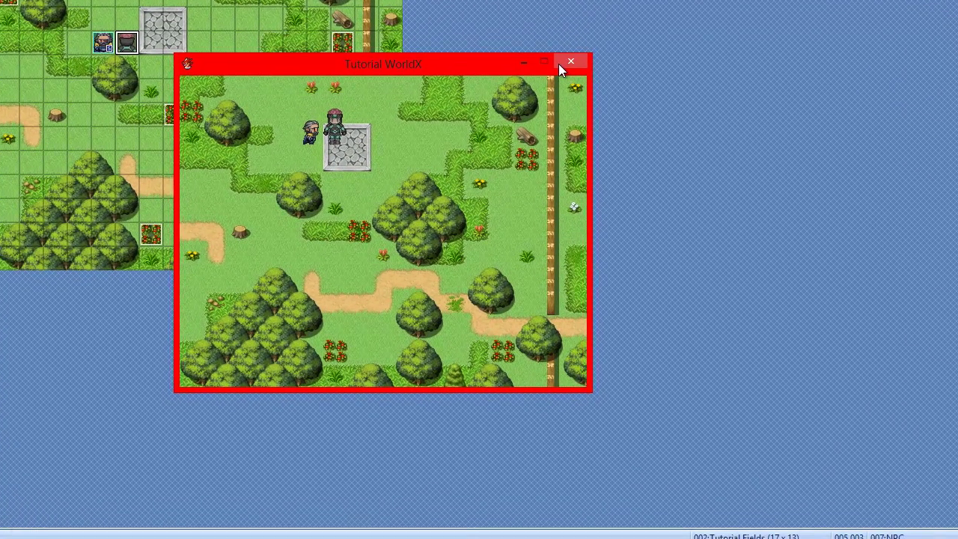
{"action": "key", "text": "alt+F4"}
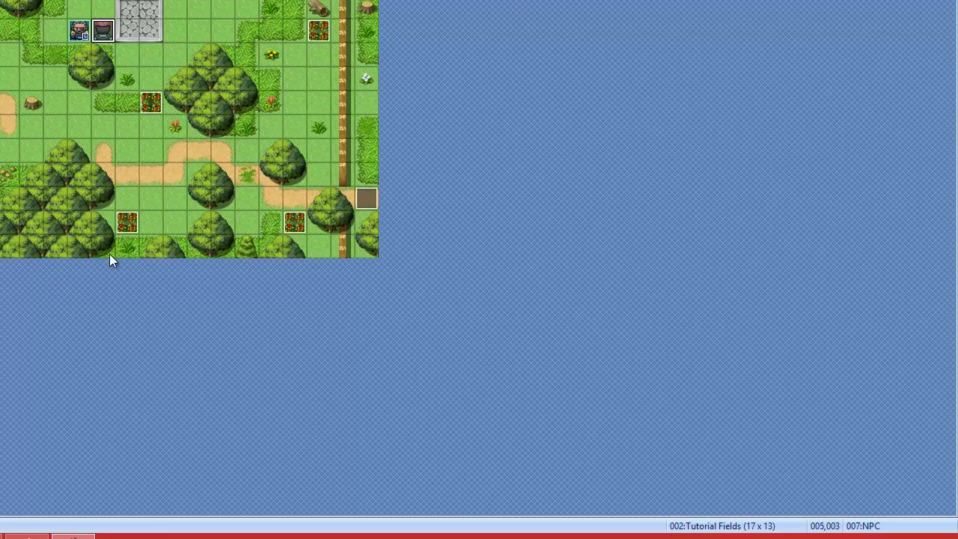
{"action": "left_click", "coordinate": [27, 537]}
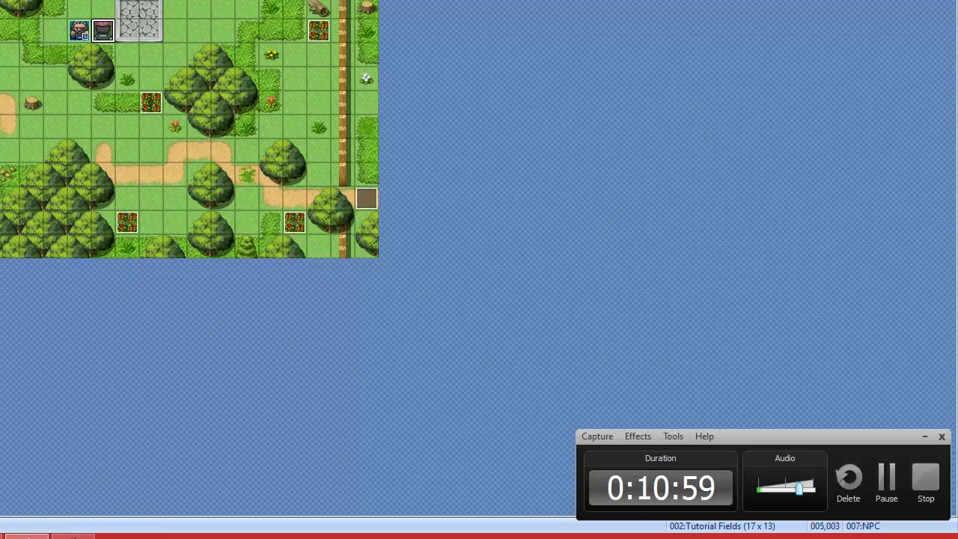